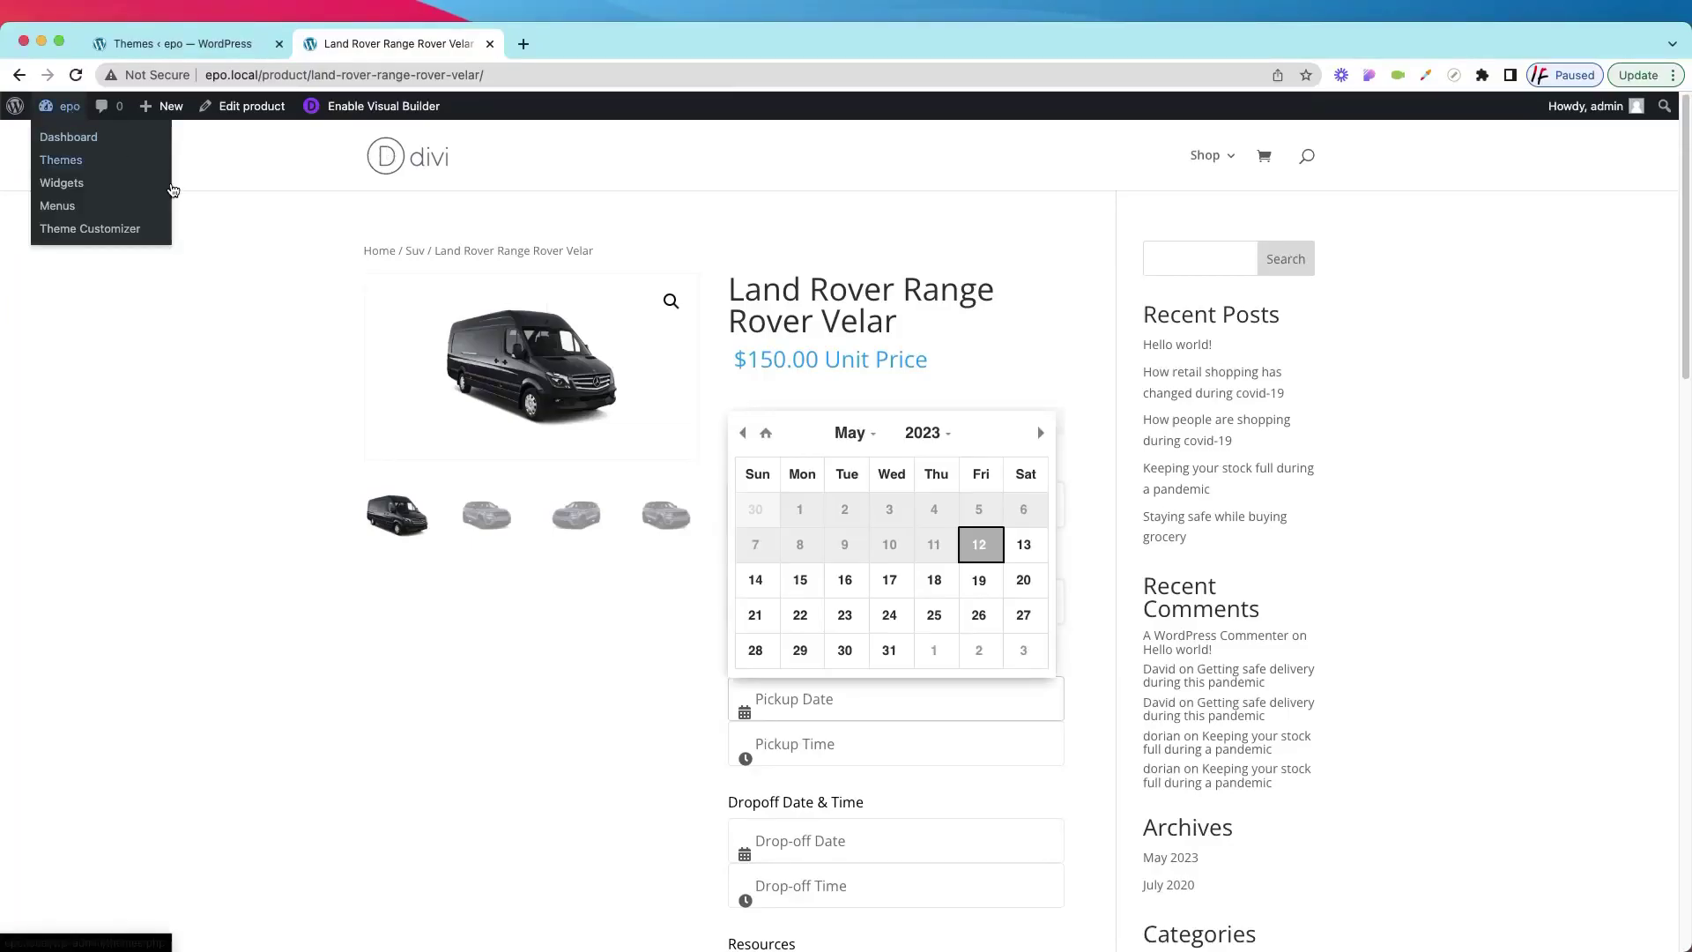
Go from the Range Rover Velar product page to the Add Plugins page via Dashboard and Plugins
left_click(999, 712)
scroll(951, 437, "down", 10)
scroll(903, 423, "up", 10)
mouse_move(60, 109)
left_click(69, 140)
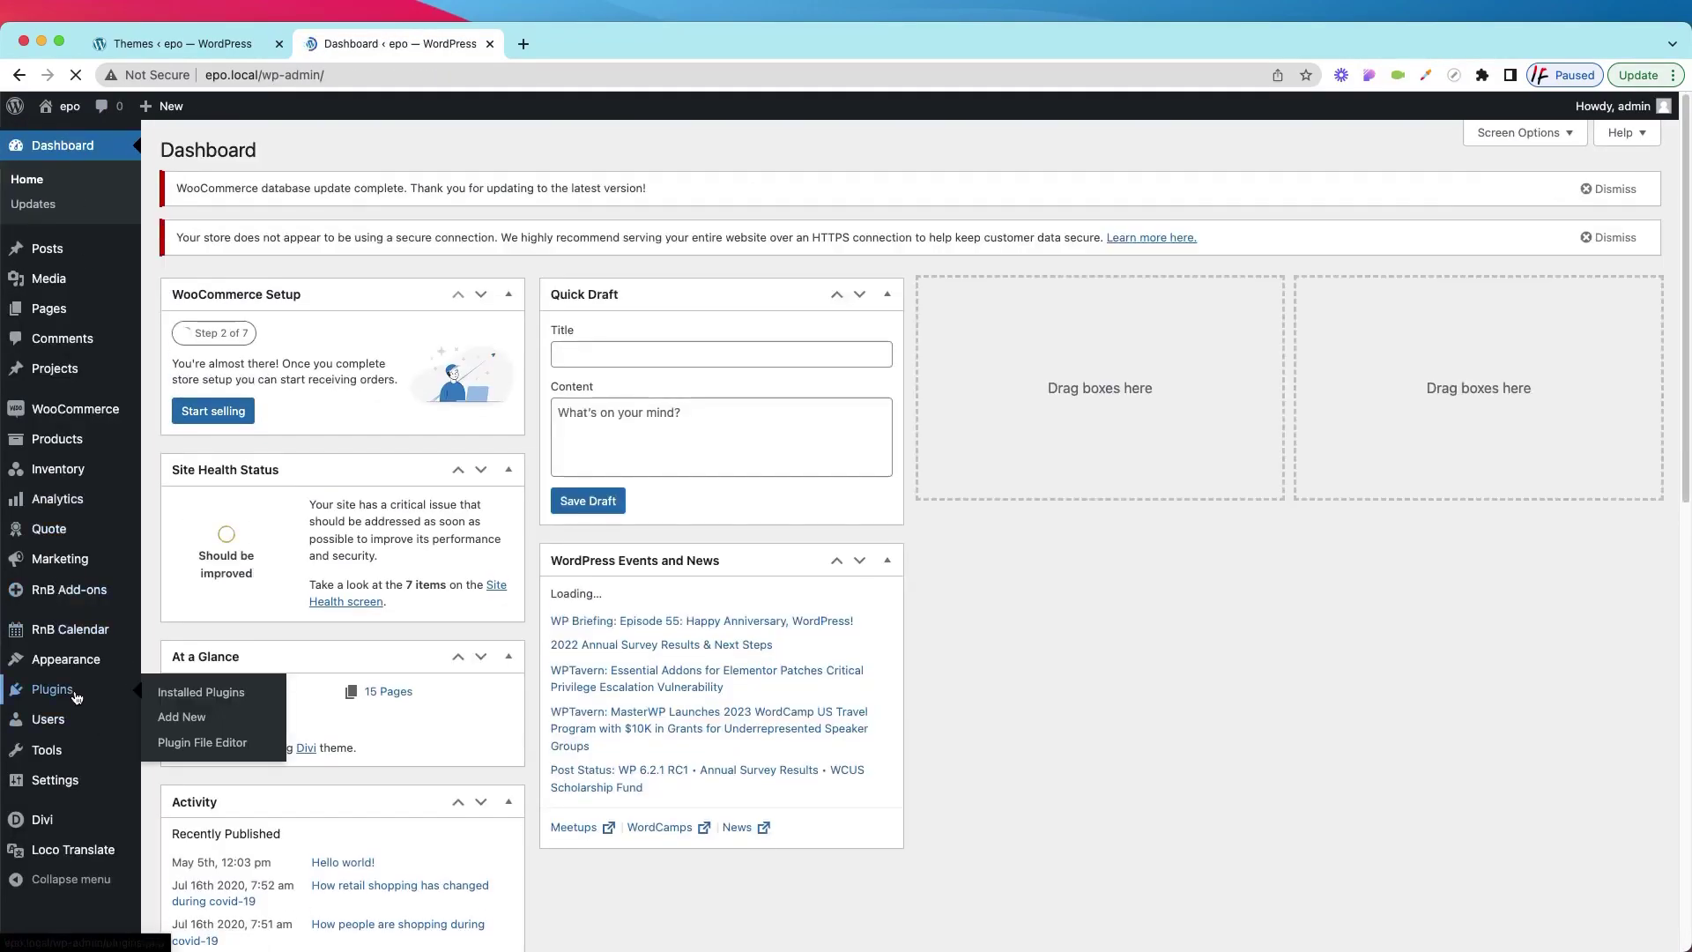
left_click(76, 697)
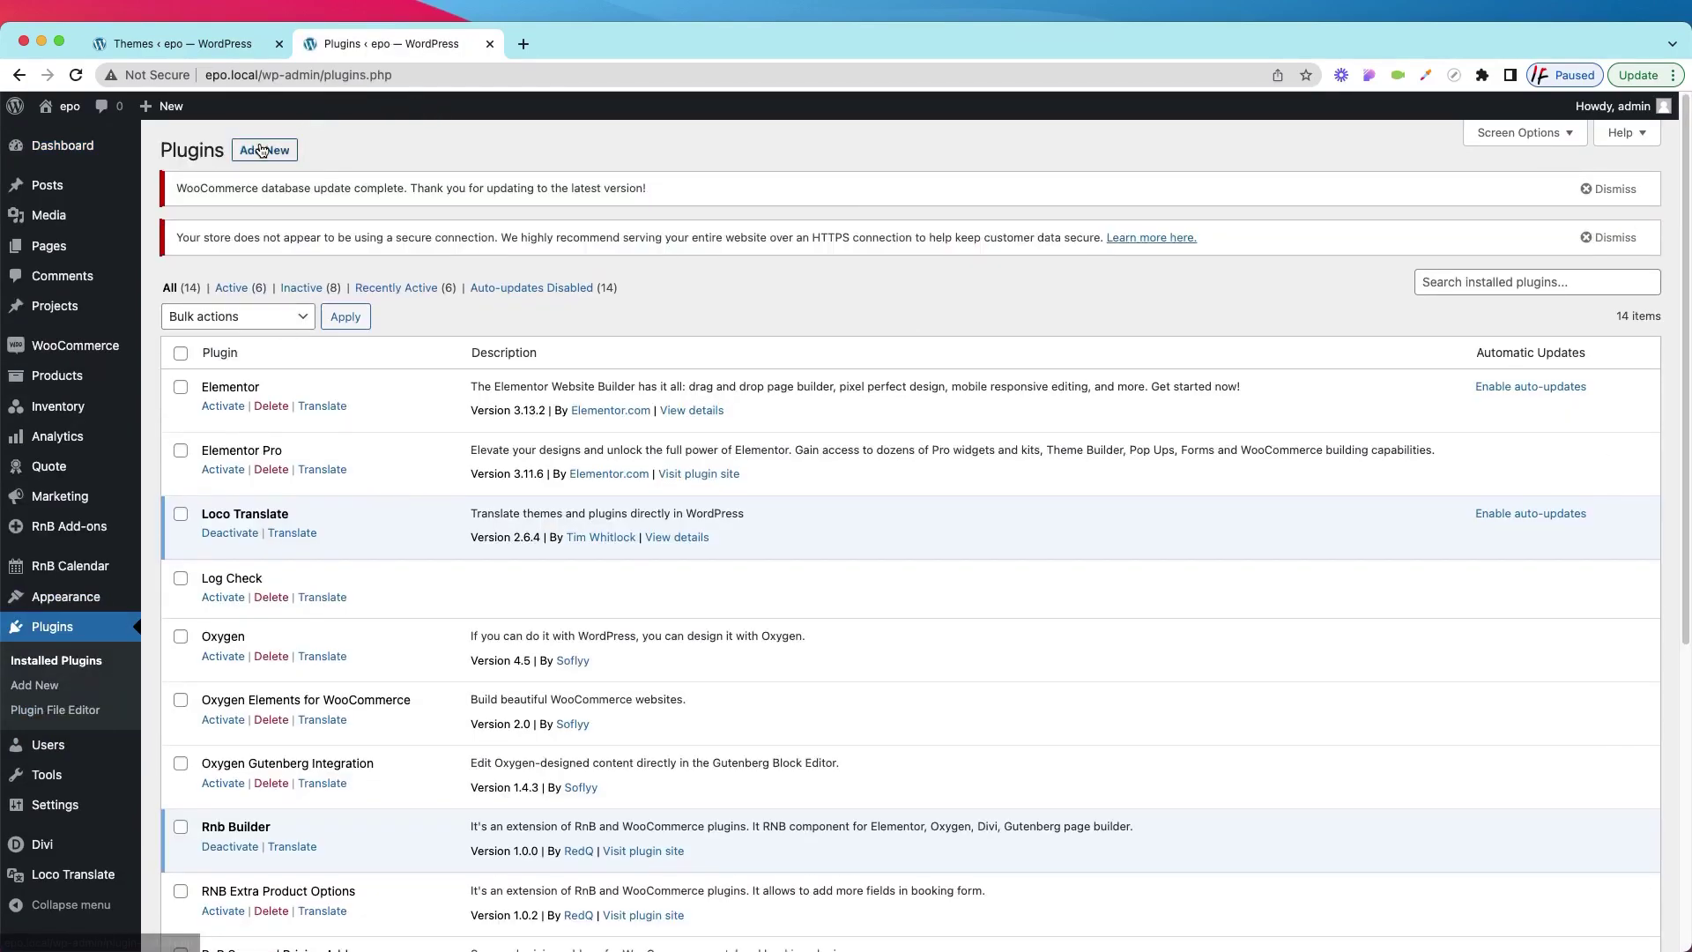
left_click(262, 151)
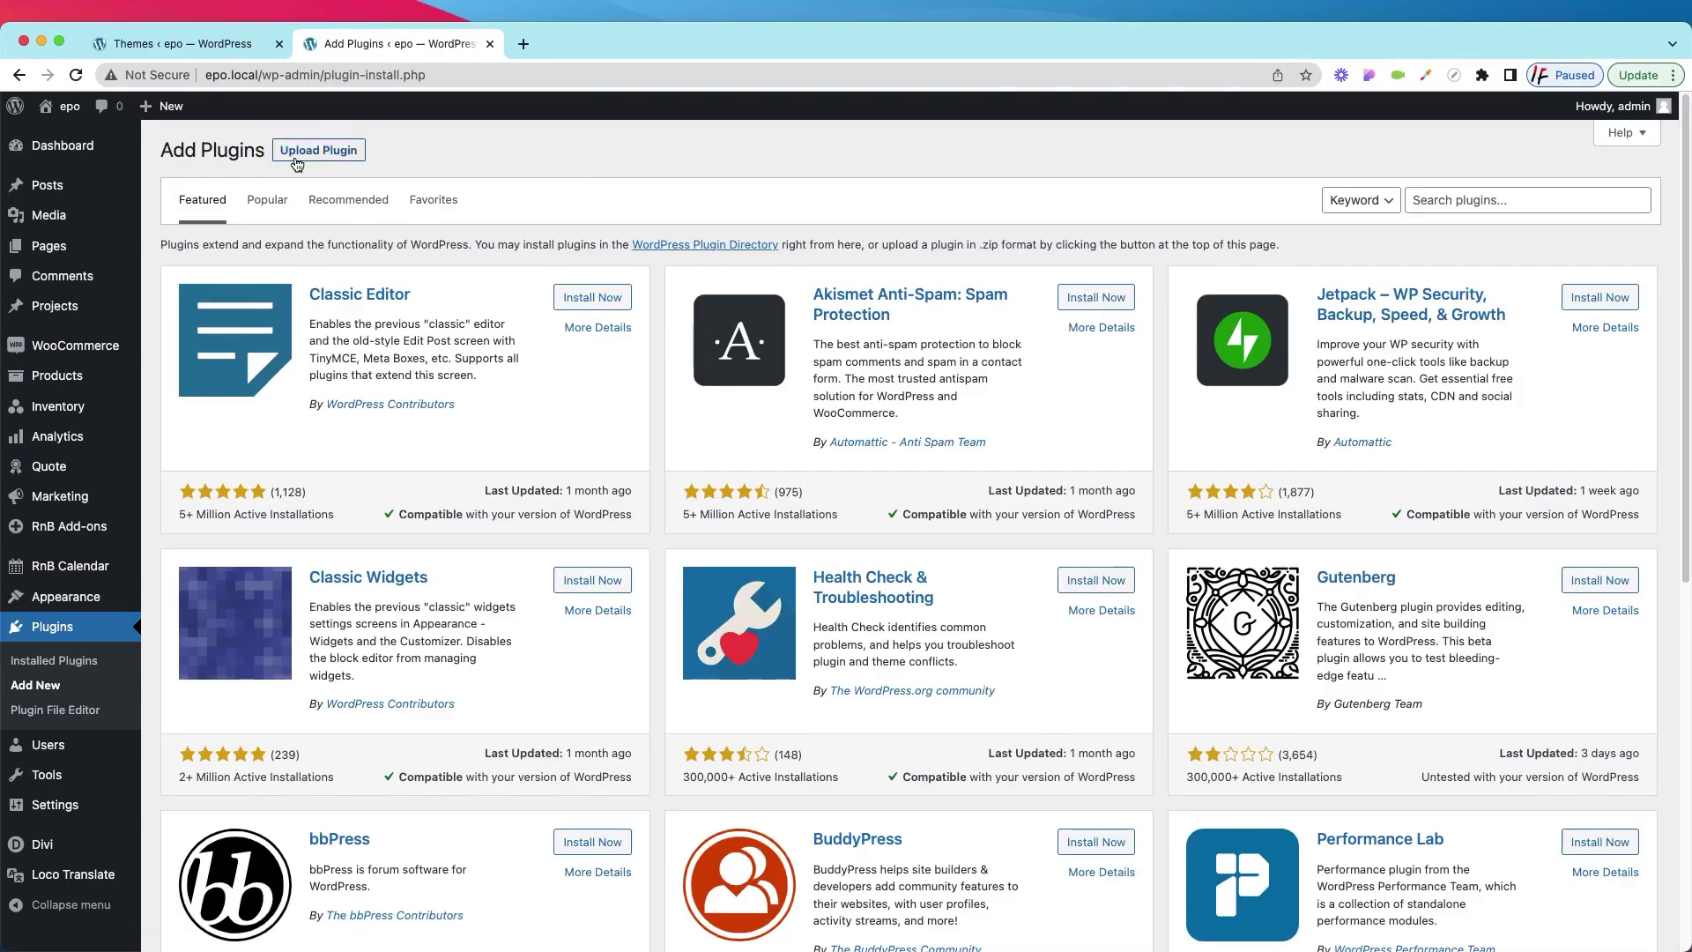
Open the Upload Plugin panel and cancel the file selection
left_click(297, 152)
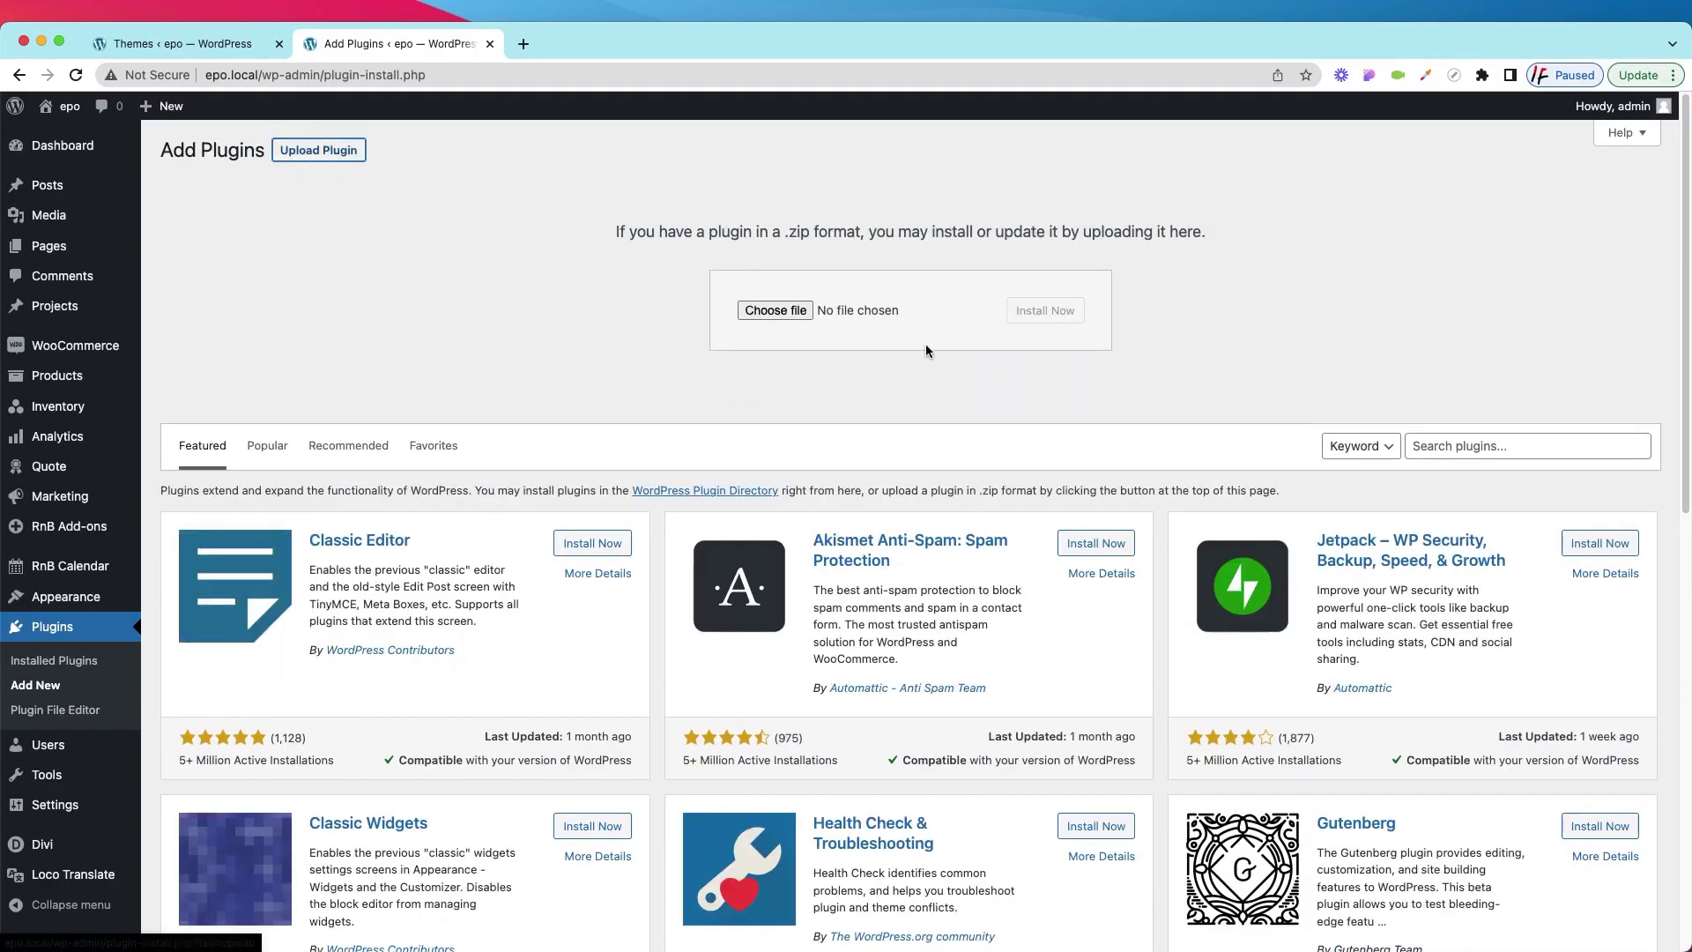
left_click(769, 311)
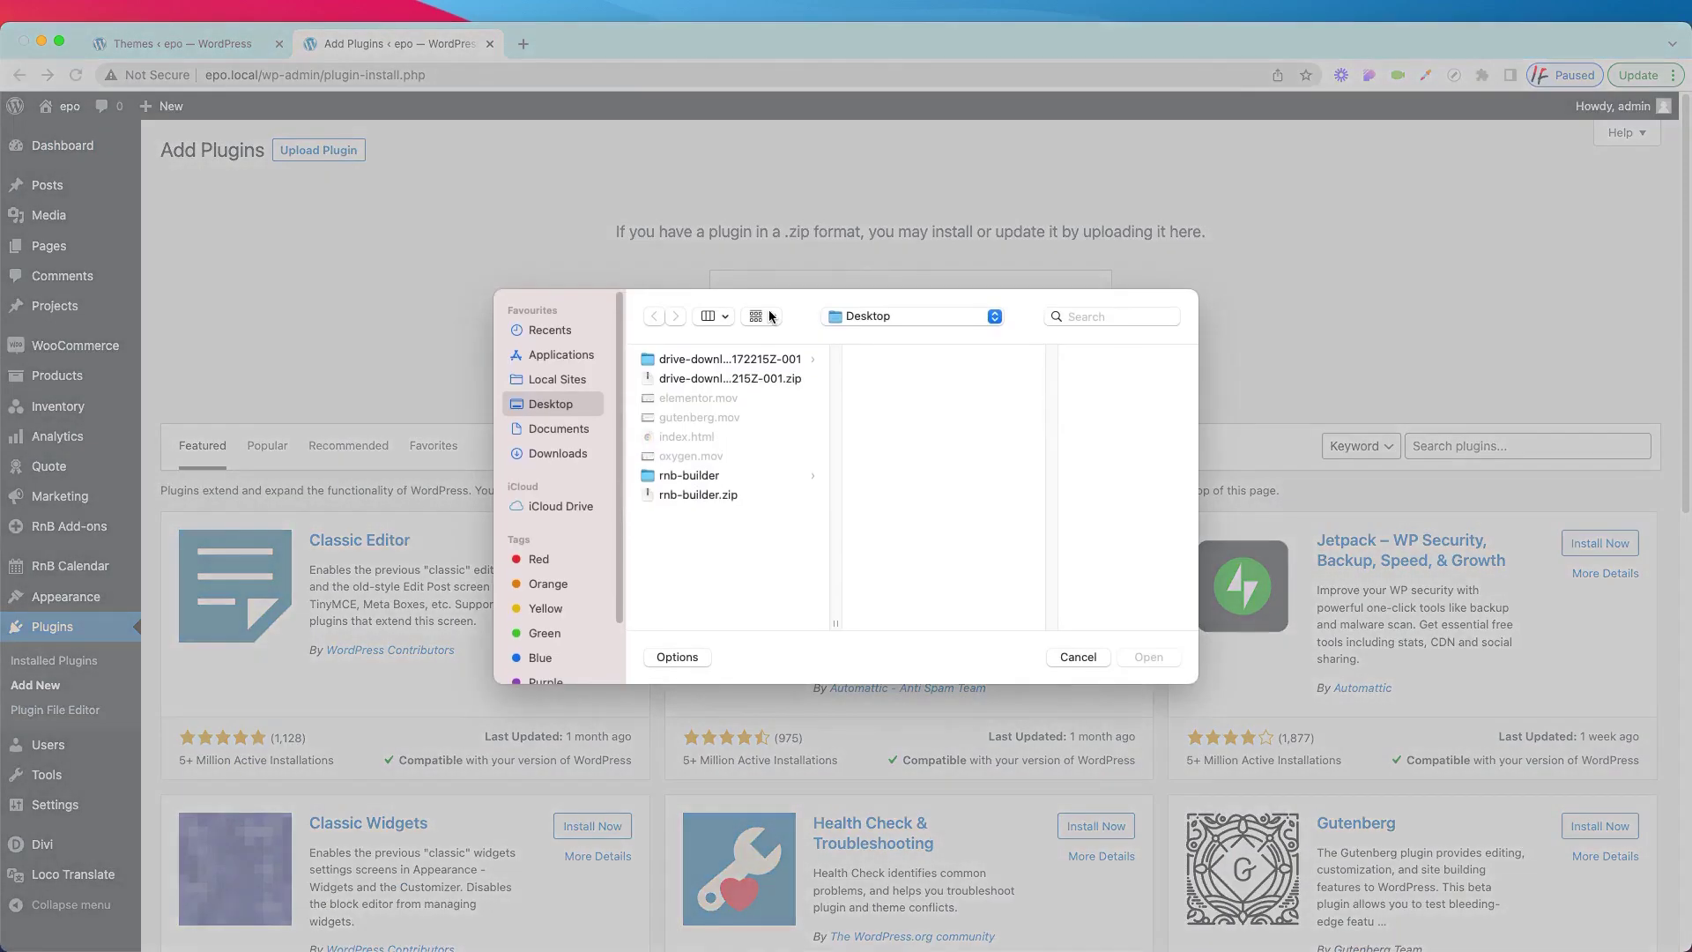
left_click(1078, 657)
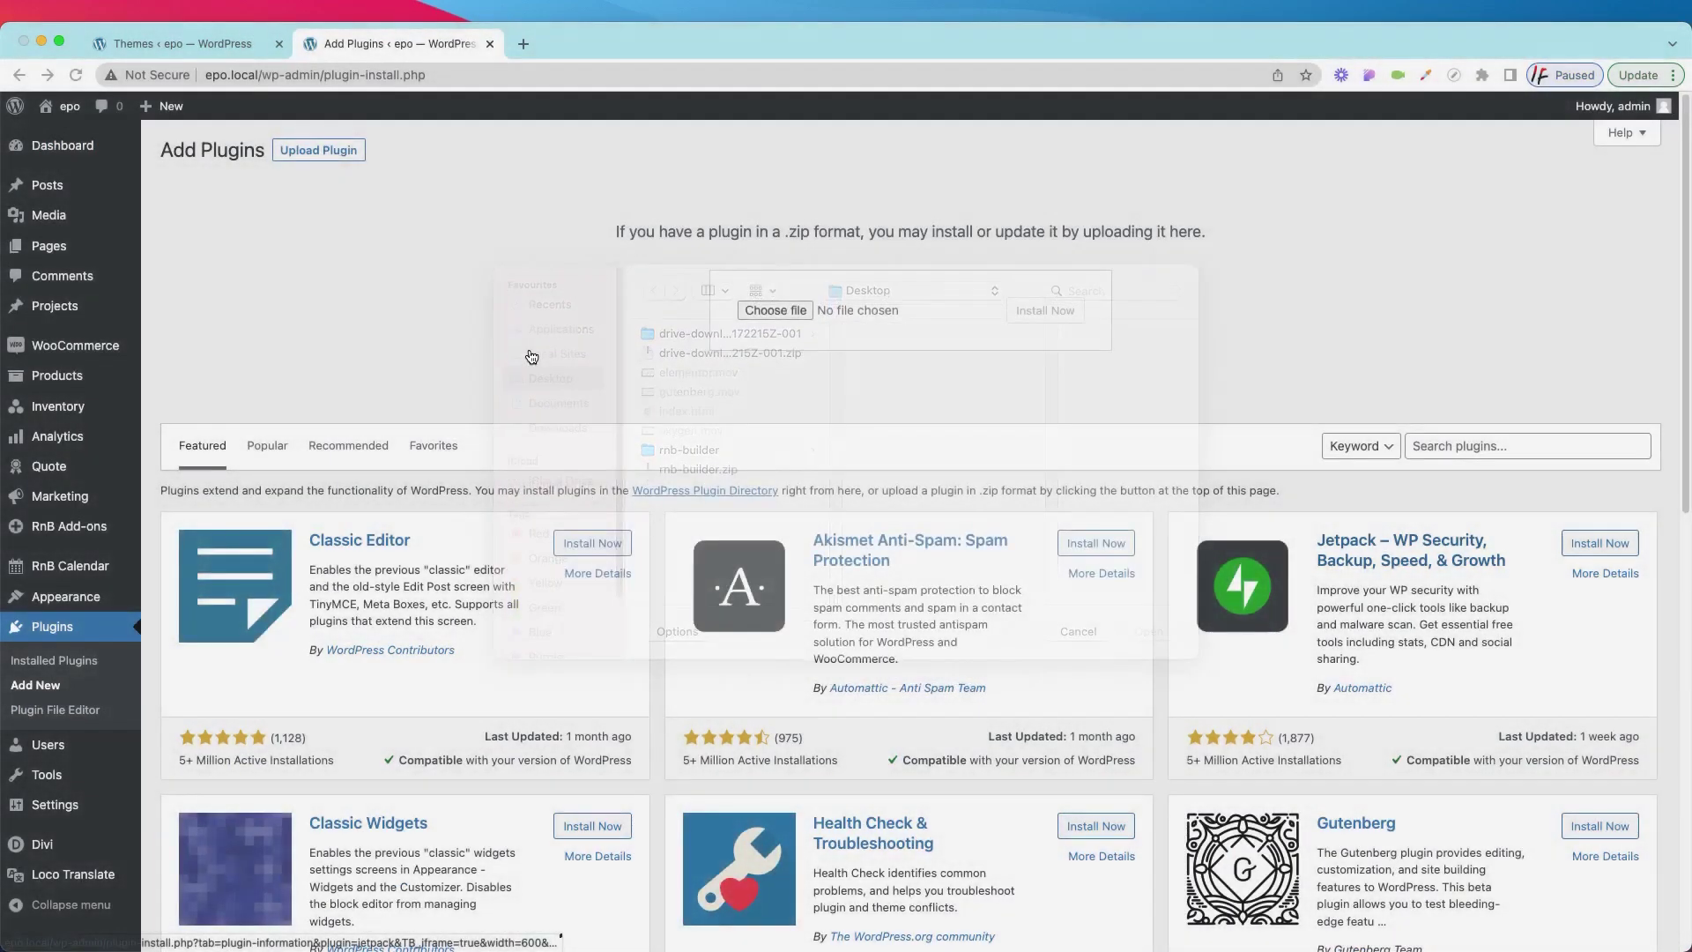
scroll(807, 316, "down", 3)
scroll(778, 208, "down", 10)
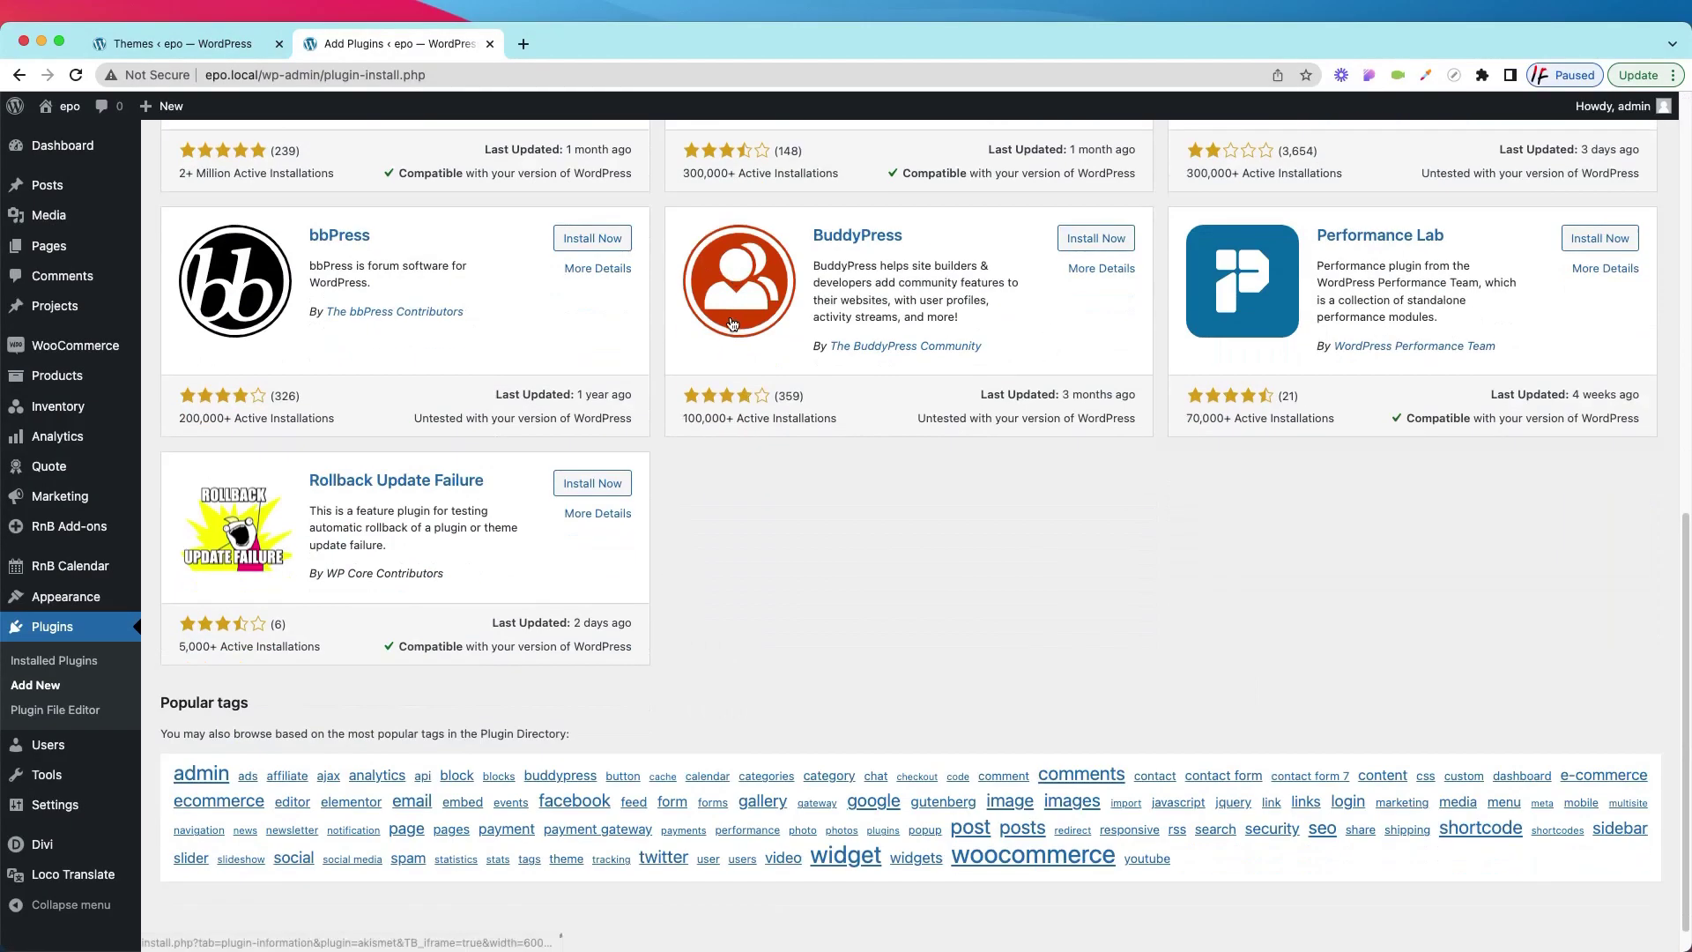
Review the Rnb Builder, WooCommerce and WooCommerce Rental & Booking System plugins, then go to Themes
left_click(65, 662)
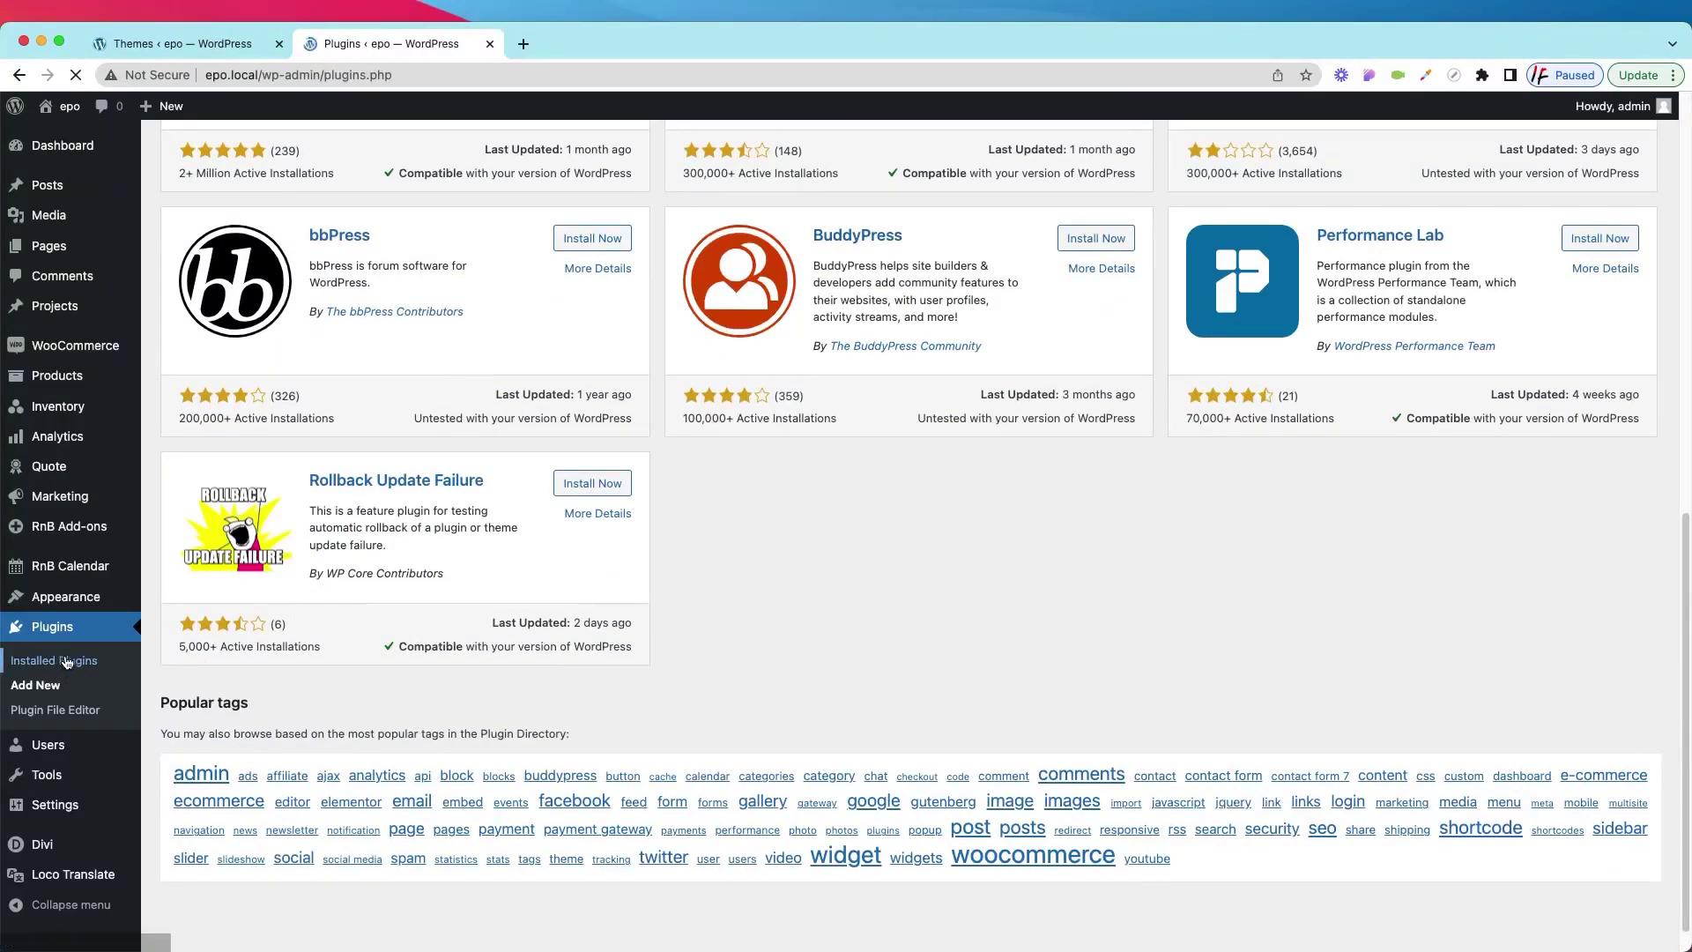
scroll(679, 705, "down", 6)
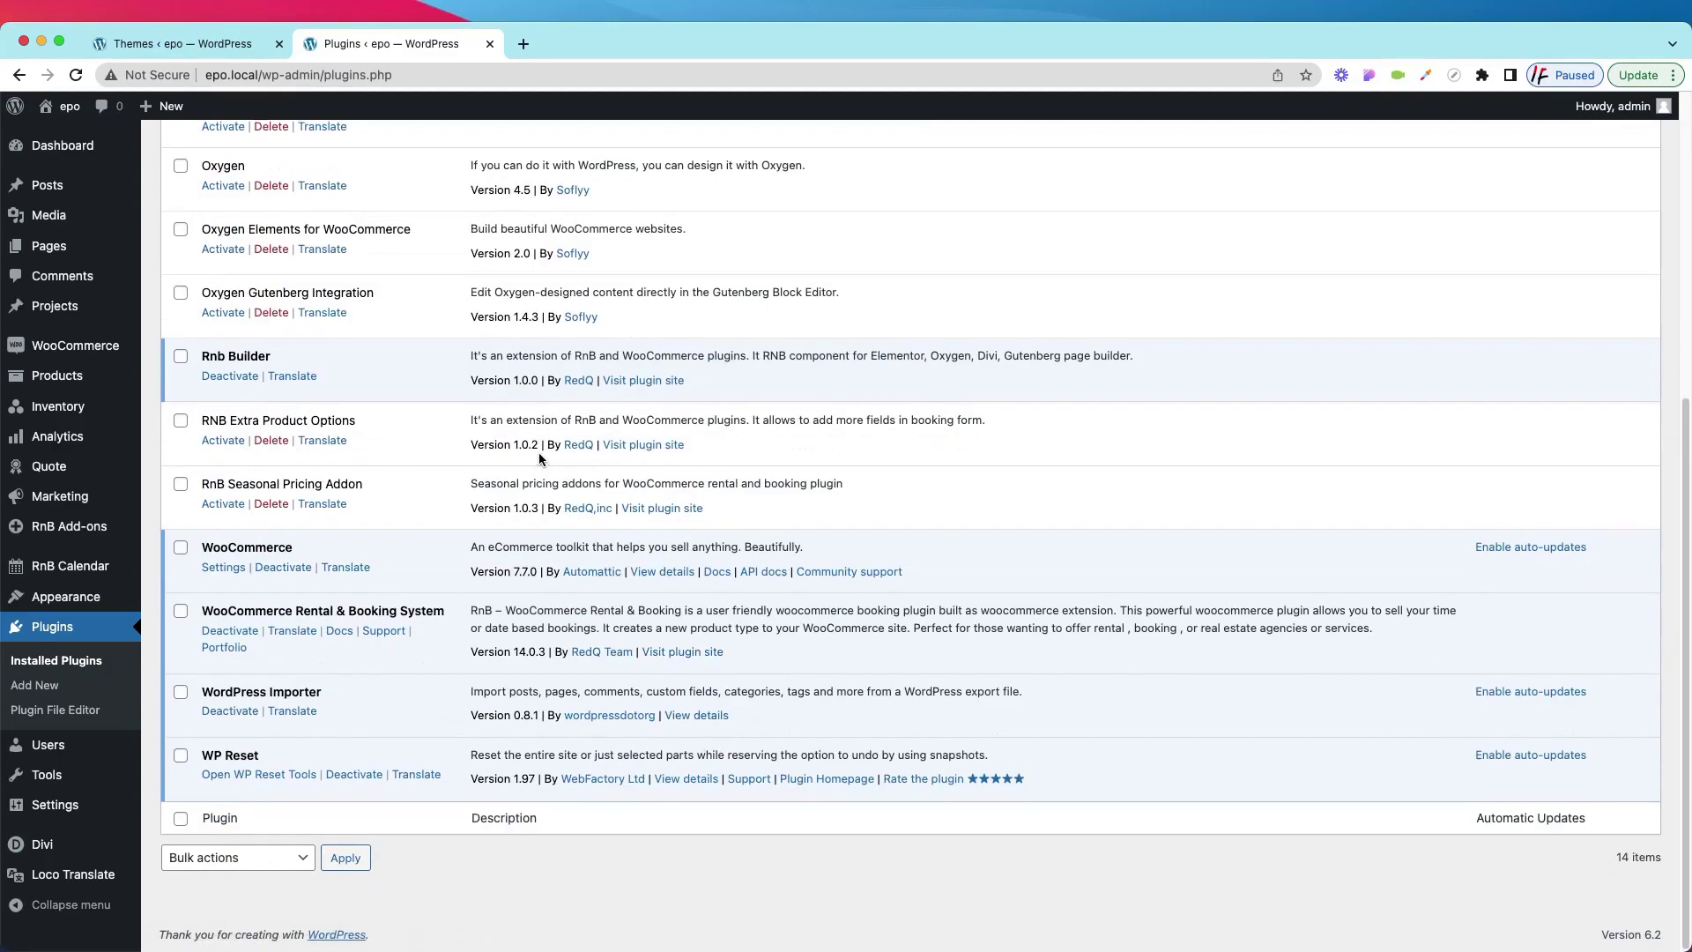
scroll(679, 696, "up", 5)
scroll(358, 624, "down", 1)
triple_click(212, 624)
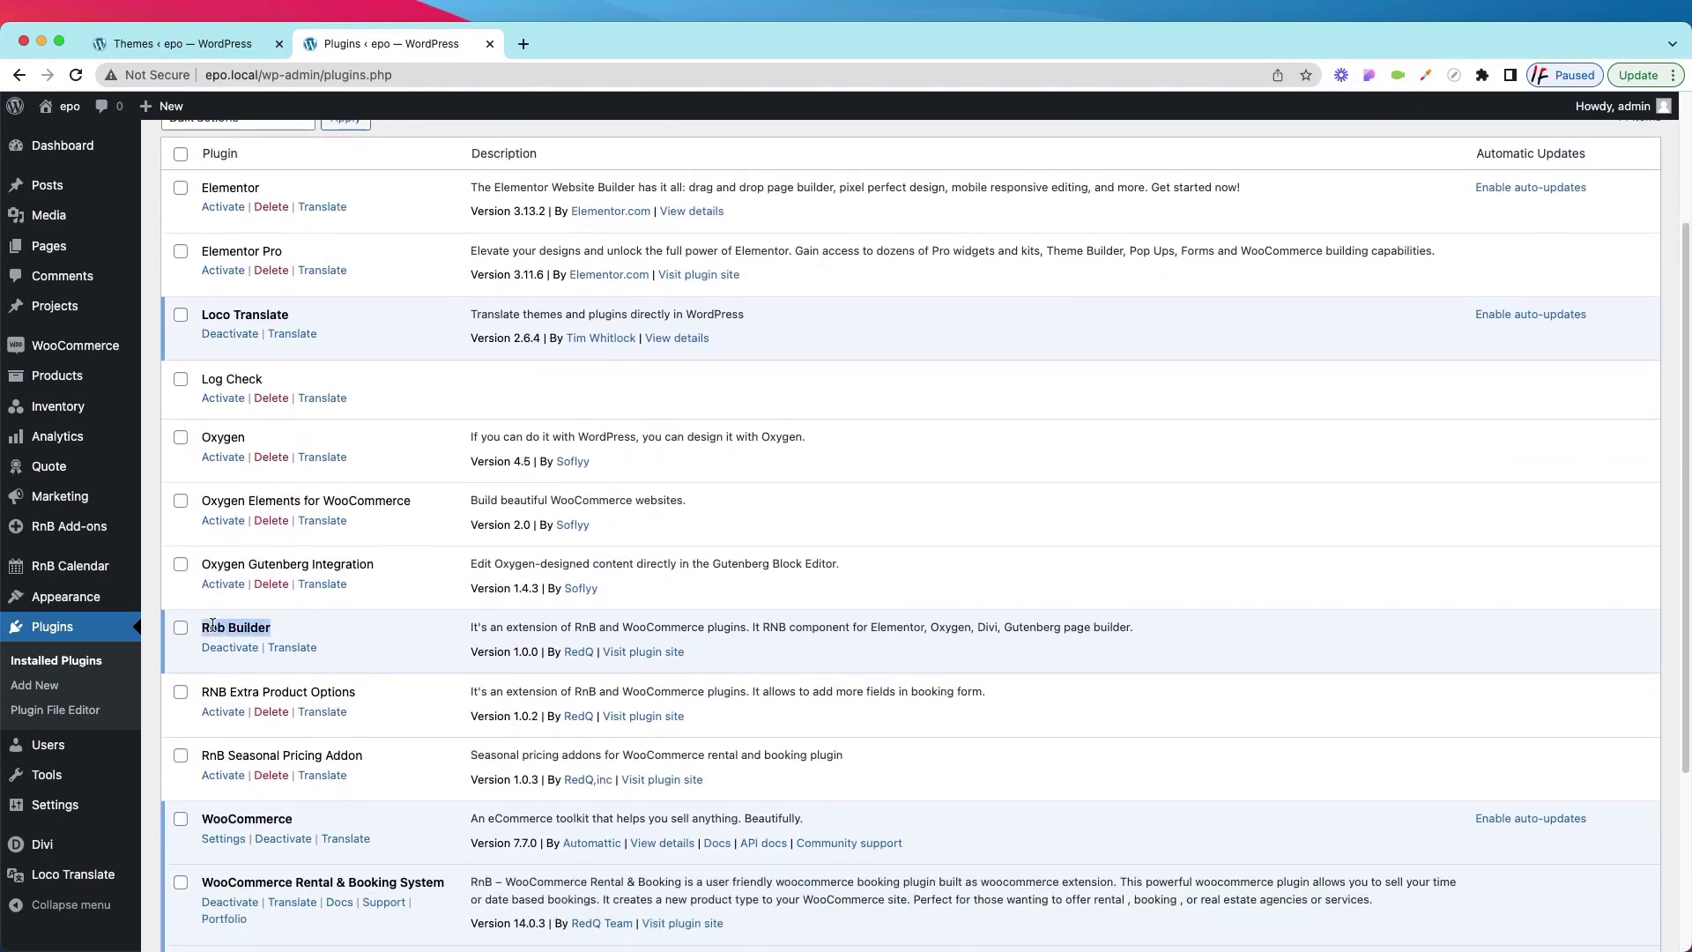
scroll(216, 617, "down", 5)
double_click(228, 544)
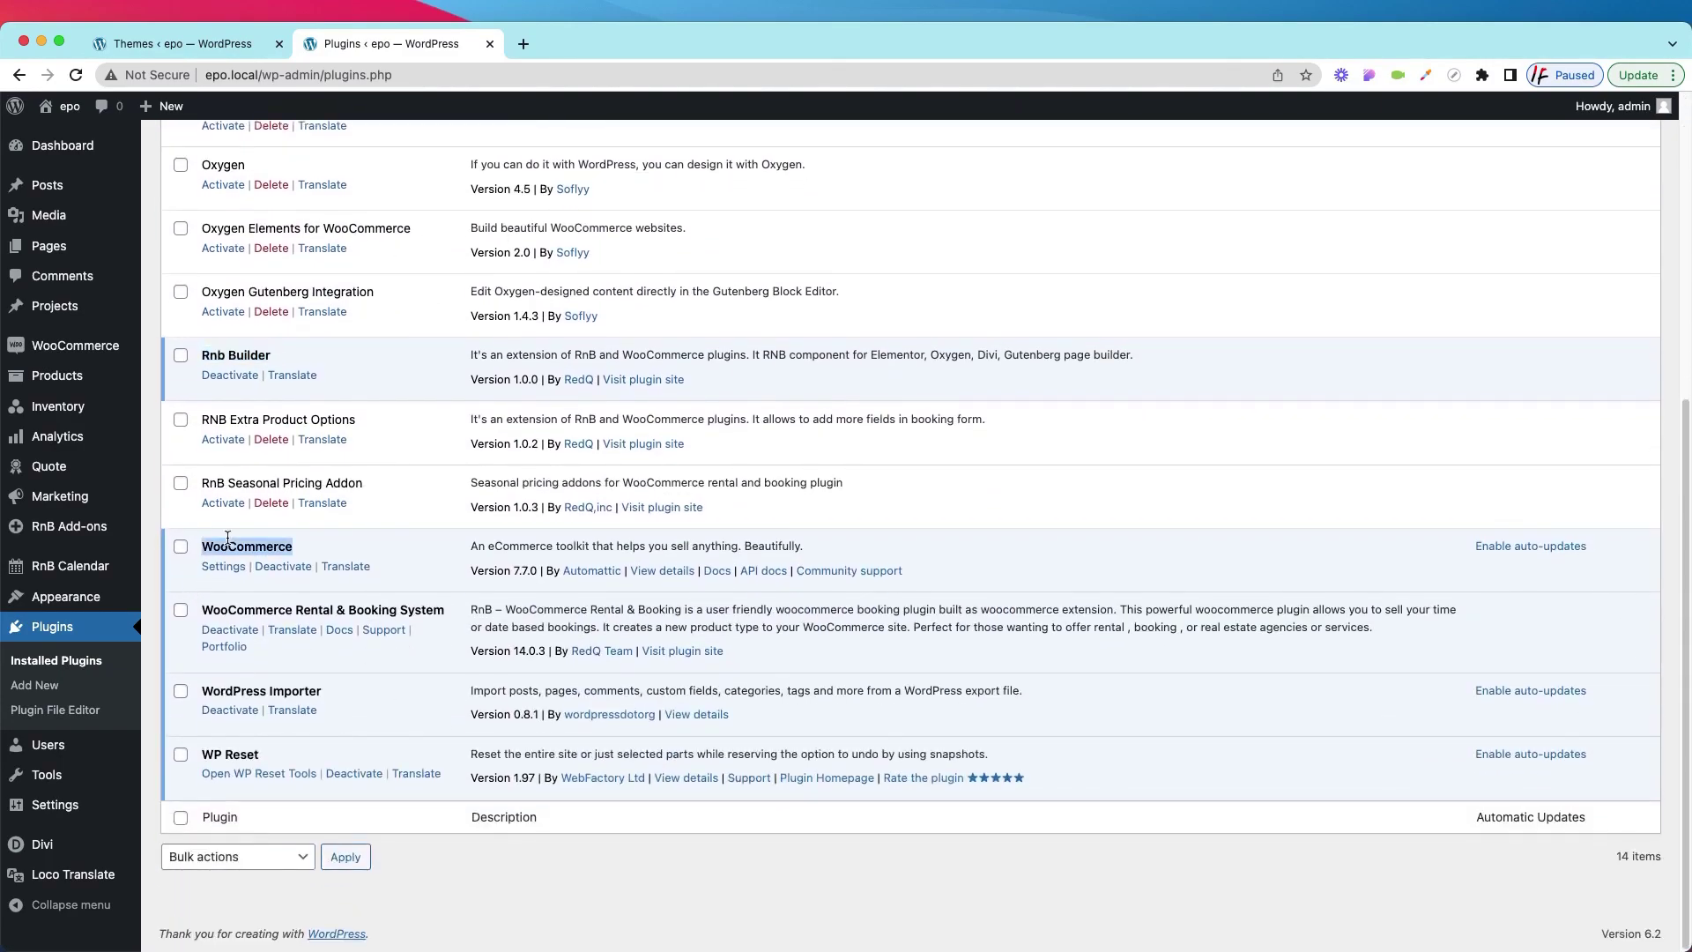
triple_click(313, 609)
mouse_move(88, 597)
left_click(177, 600)
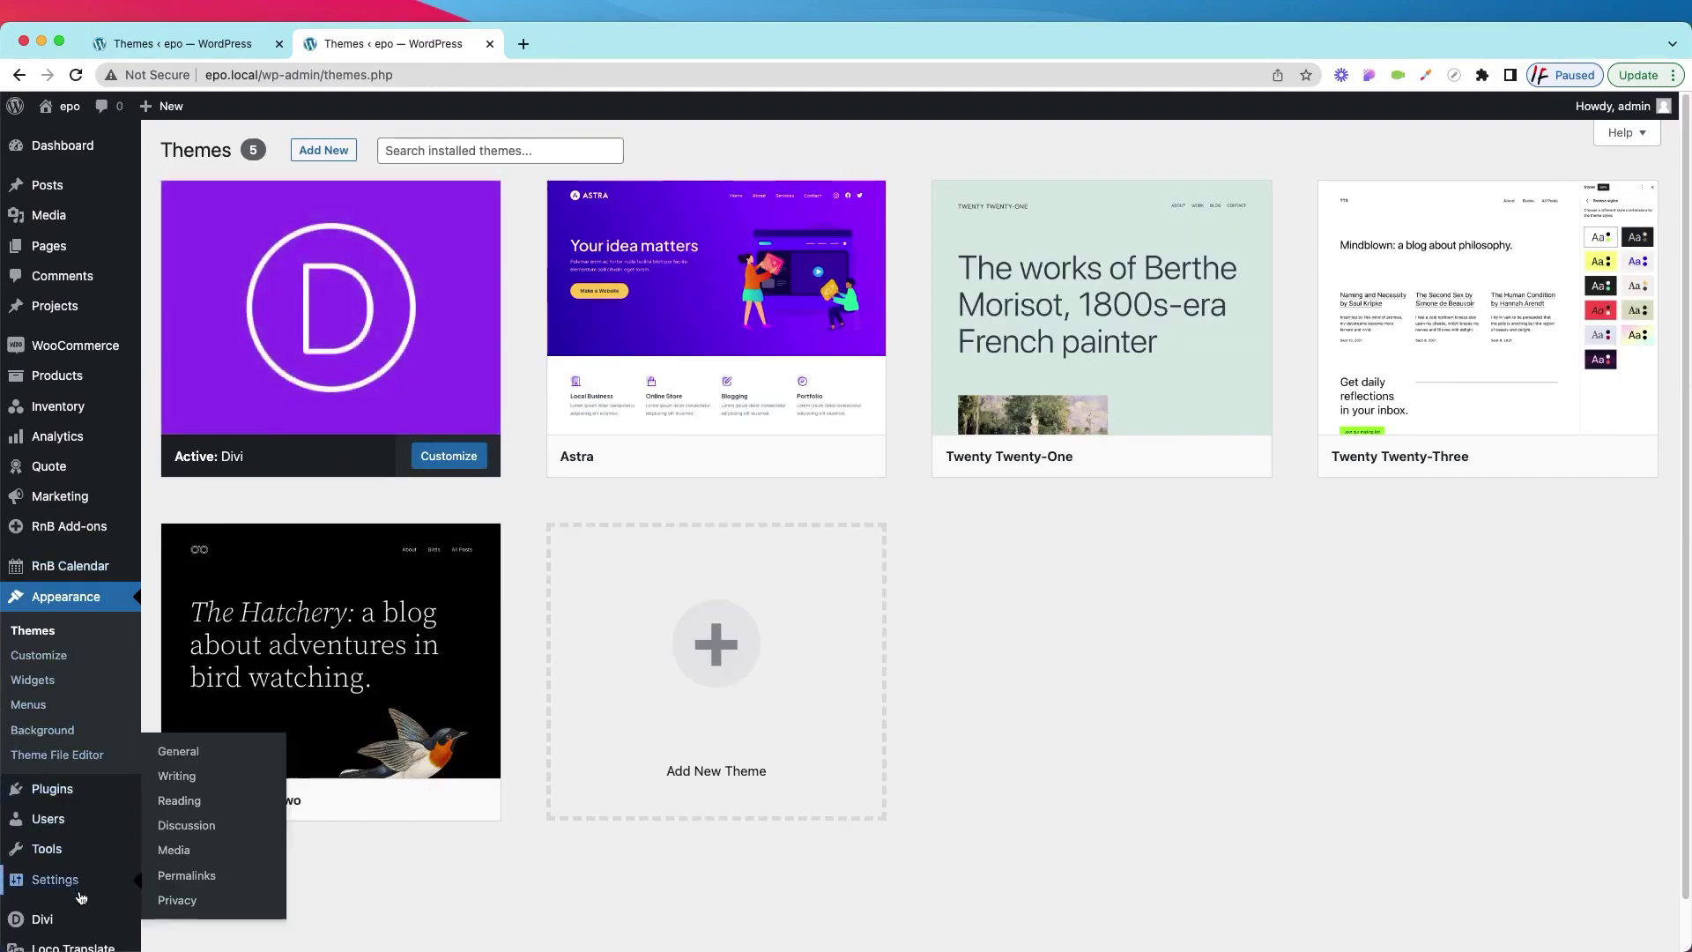
Open Divi's Theme Builder from the Divi sidebar menu
mouse_move(47, 926)
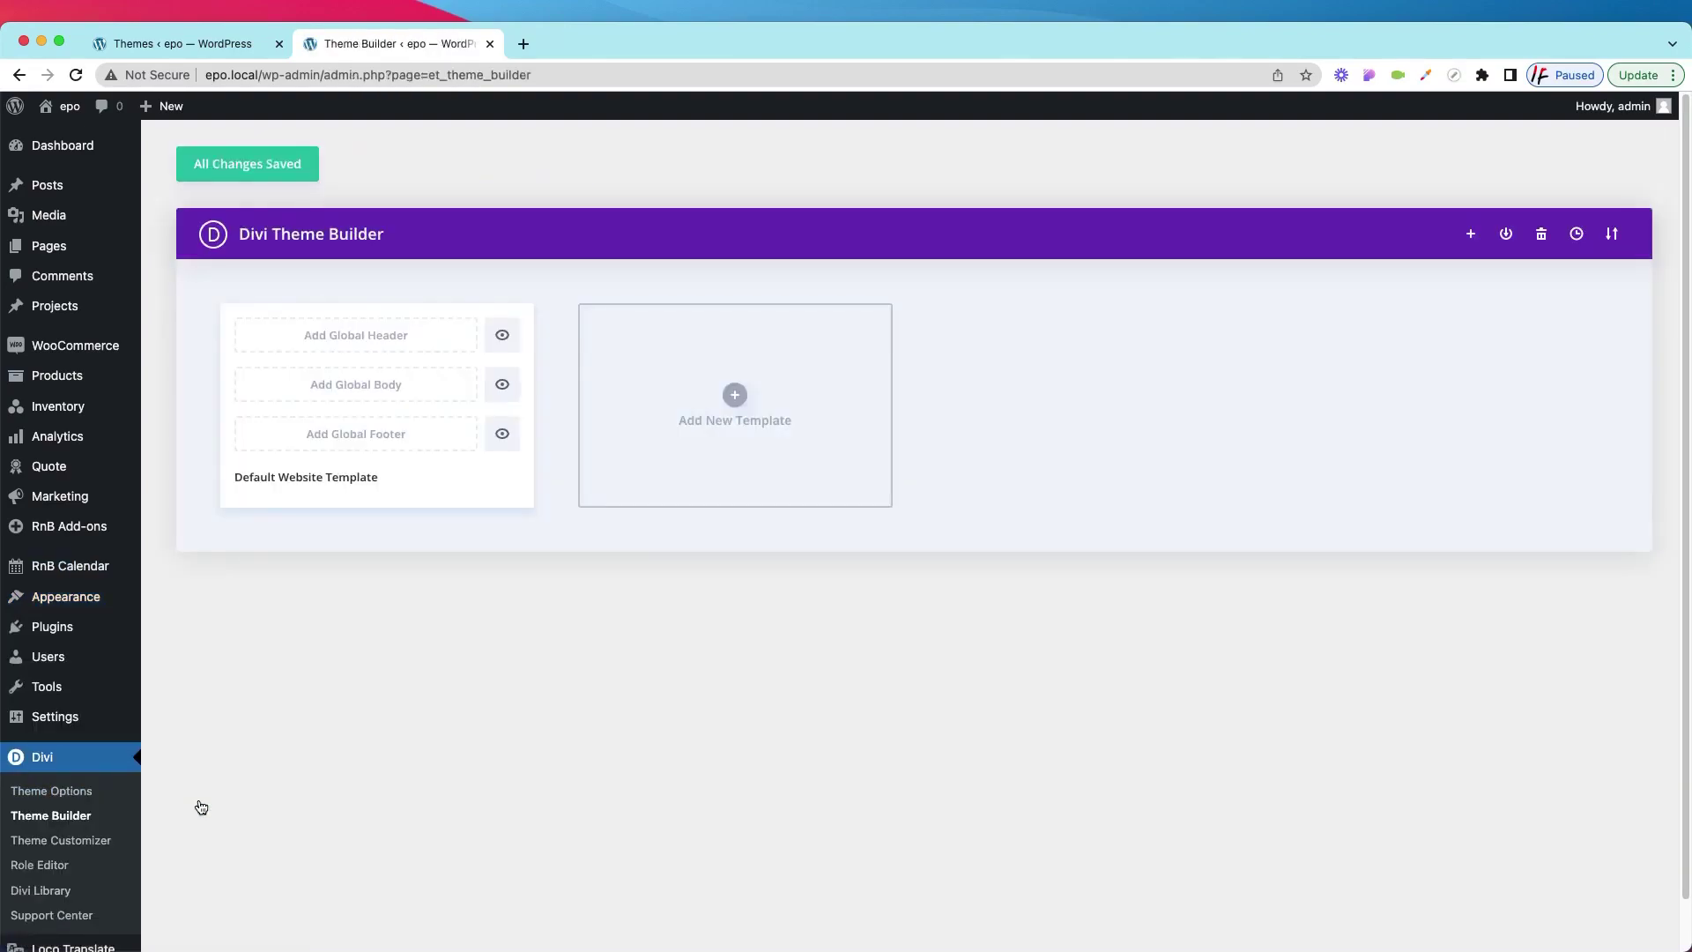
Build a new template from scratch assigned to All Products under Products
left_click(734, 395)
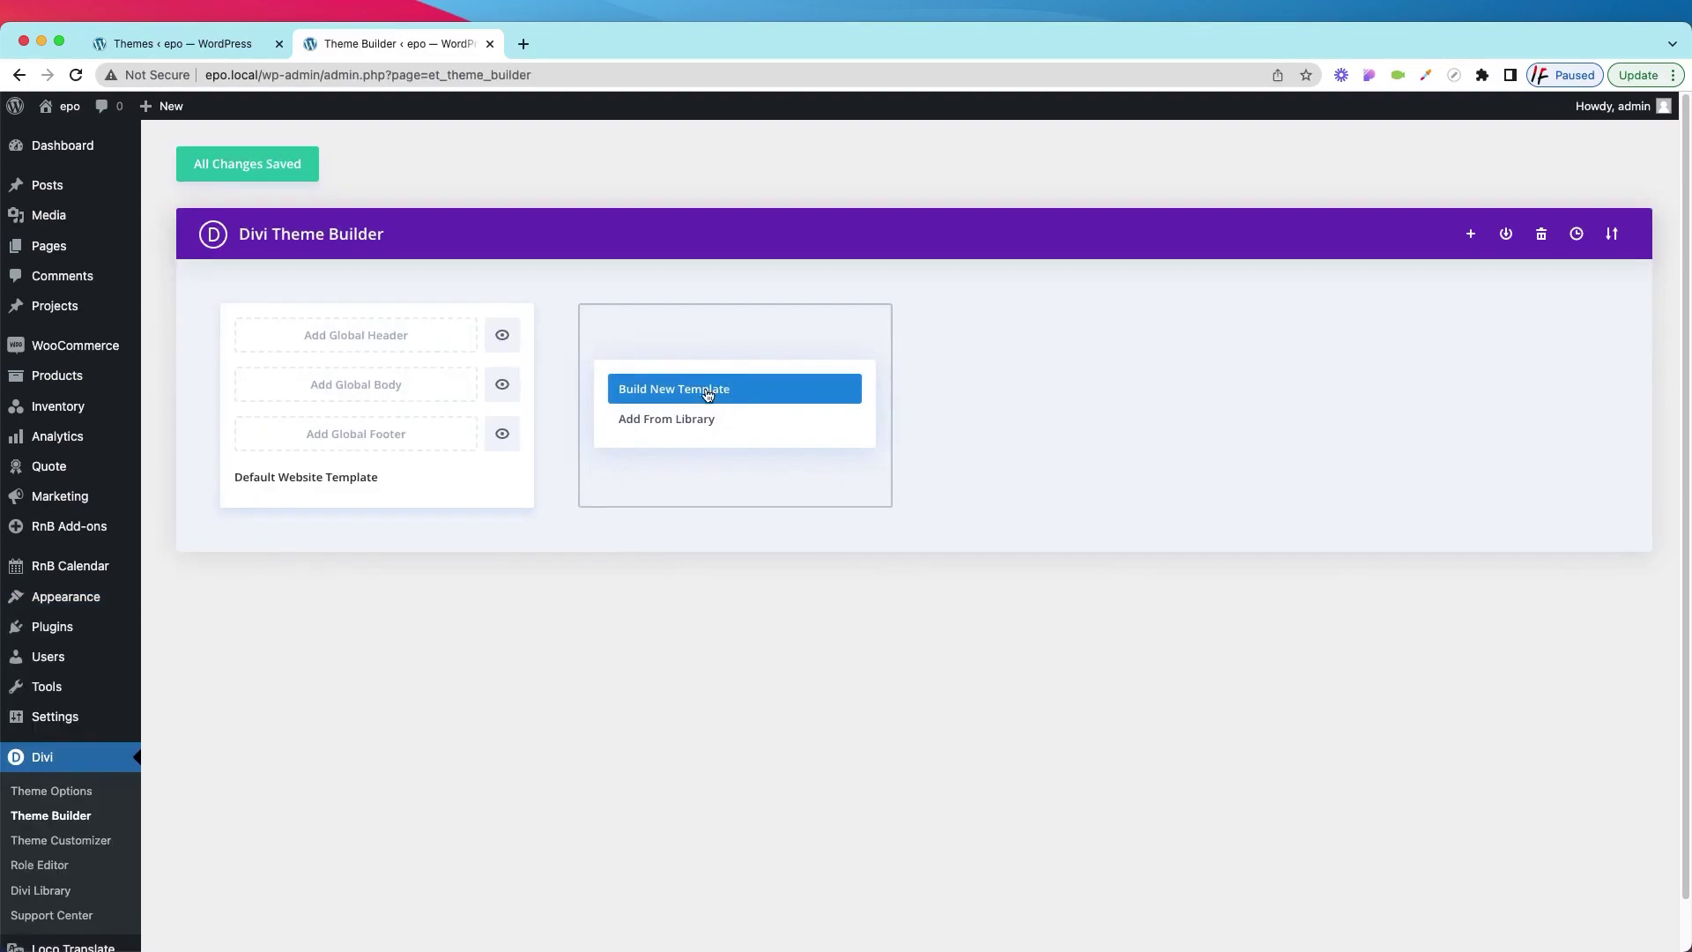
left_click(676, 394)
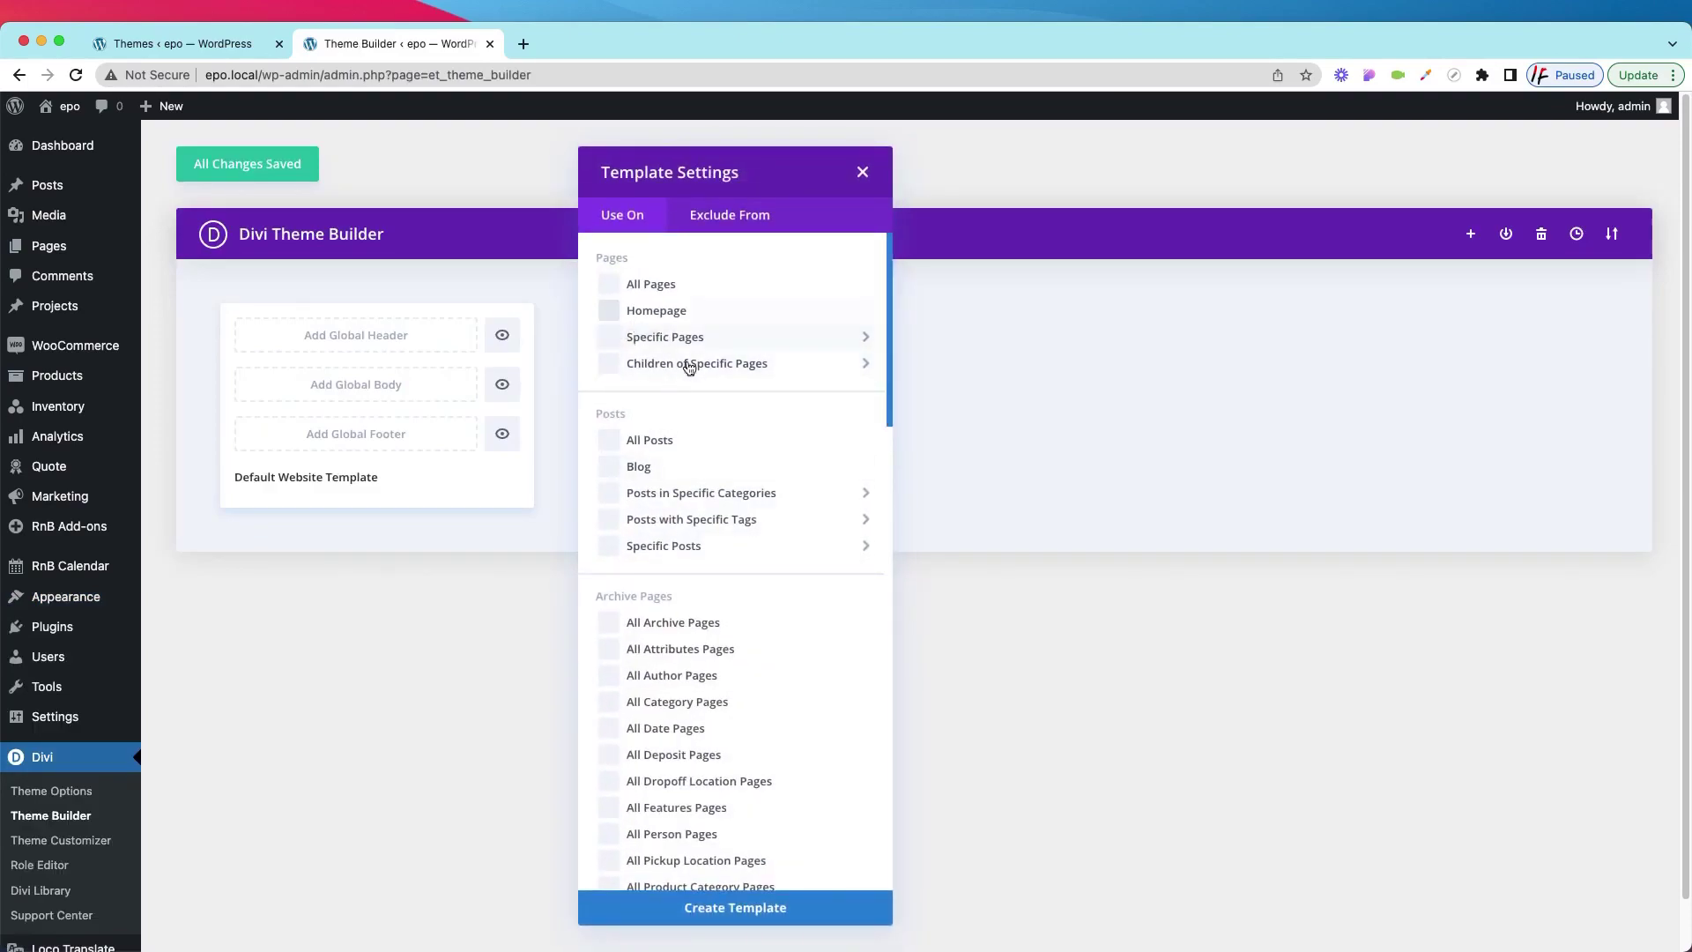
scroll(686, 528, "down", 10)
scroll(683, 633, "down", 15)
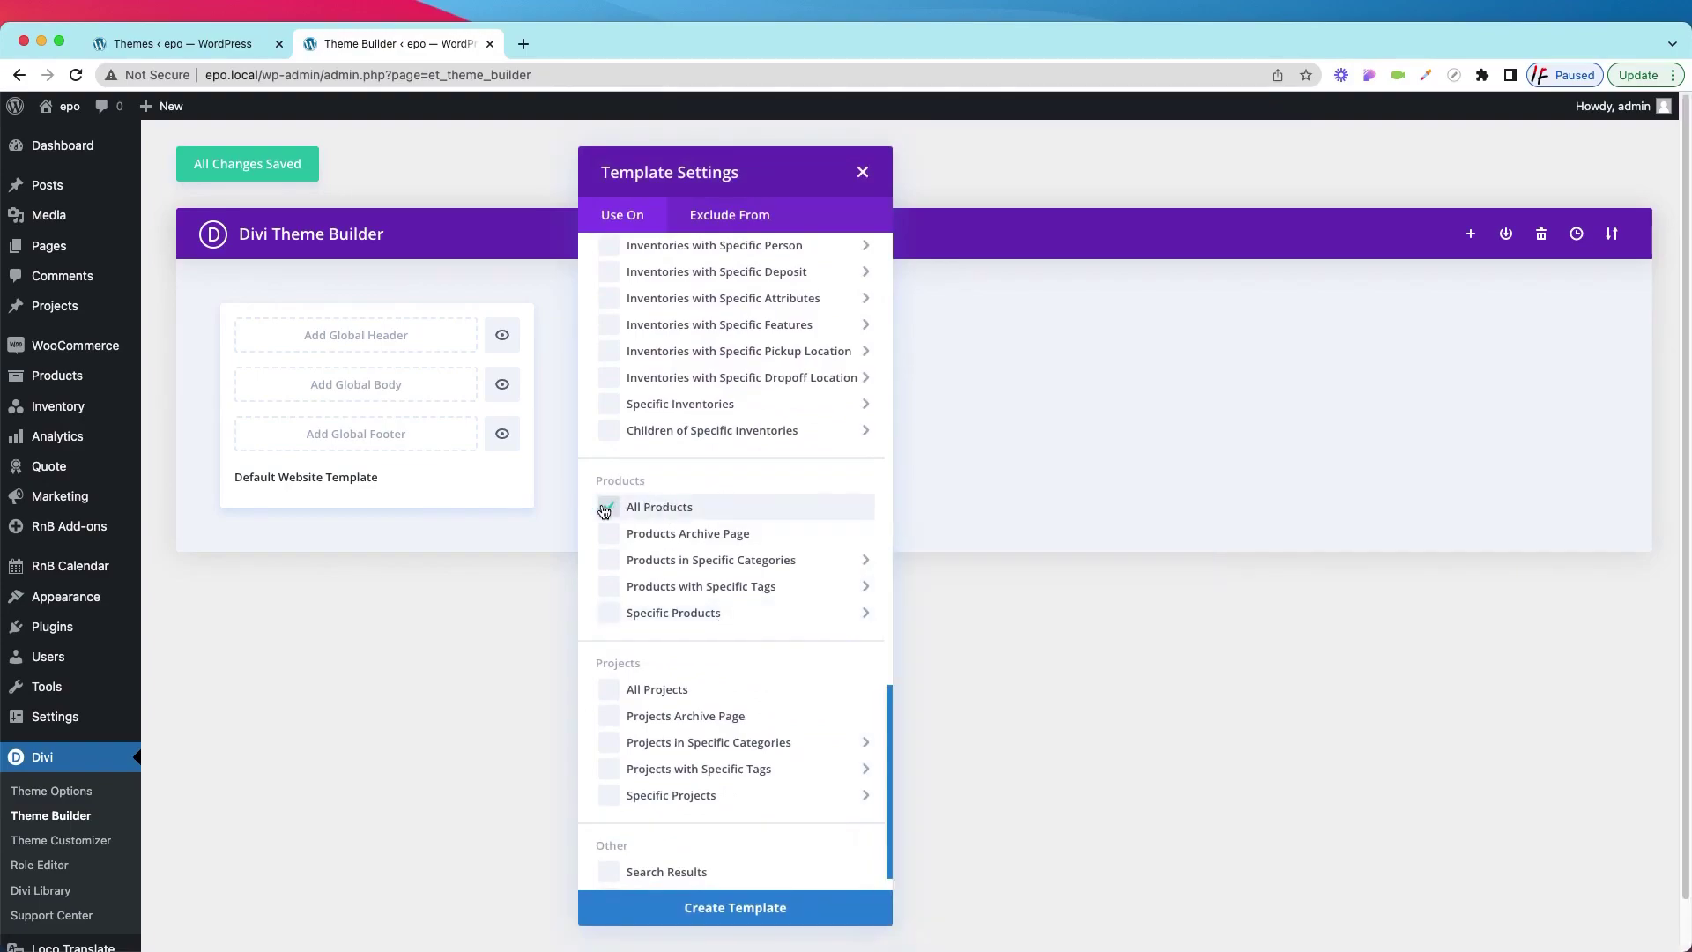
left_click(725, 911)
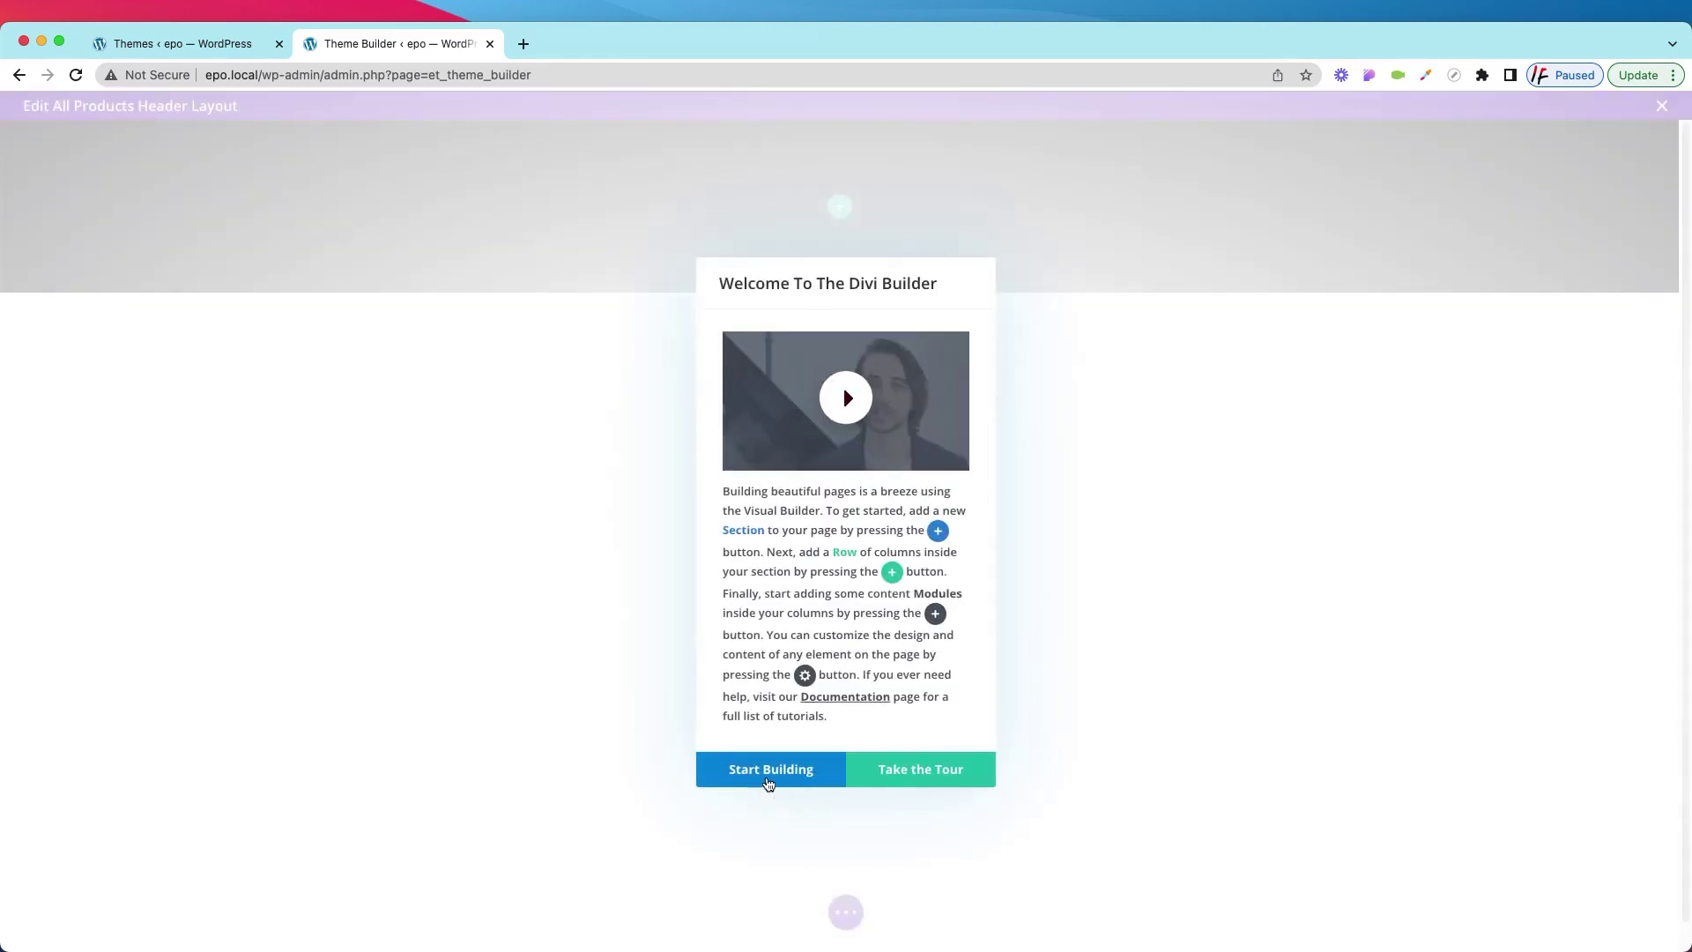
Build a custom header with a Menu module set to Main Menu, then close the header editor
left_click(770, 780)
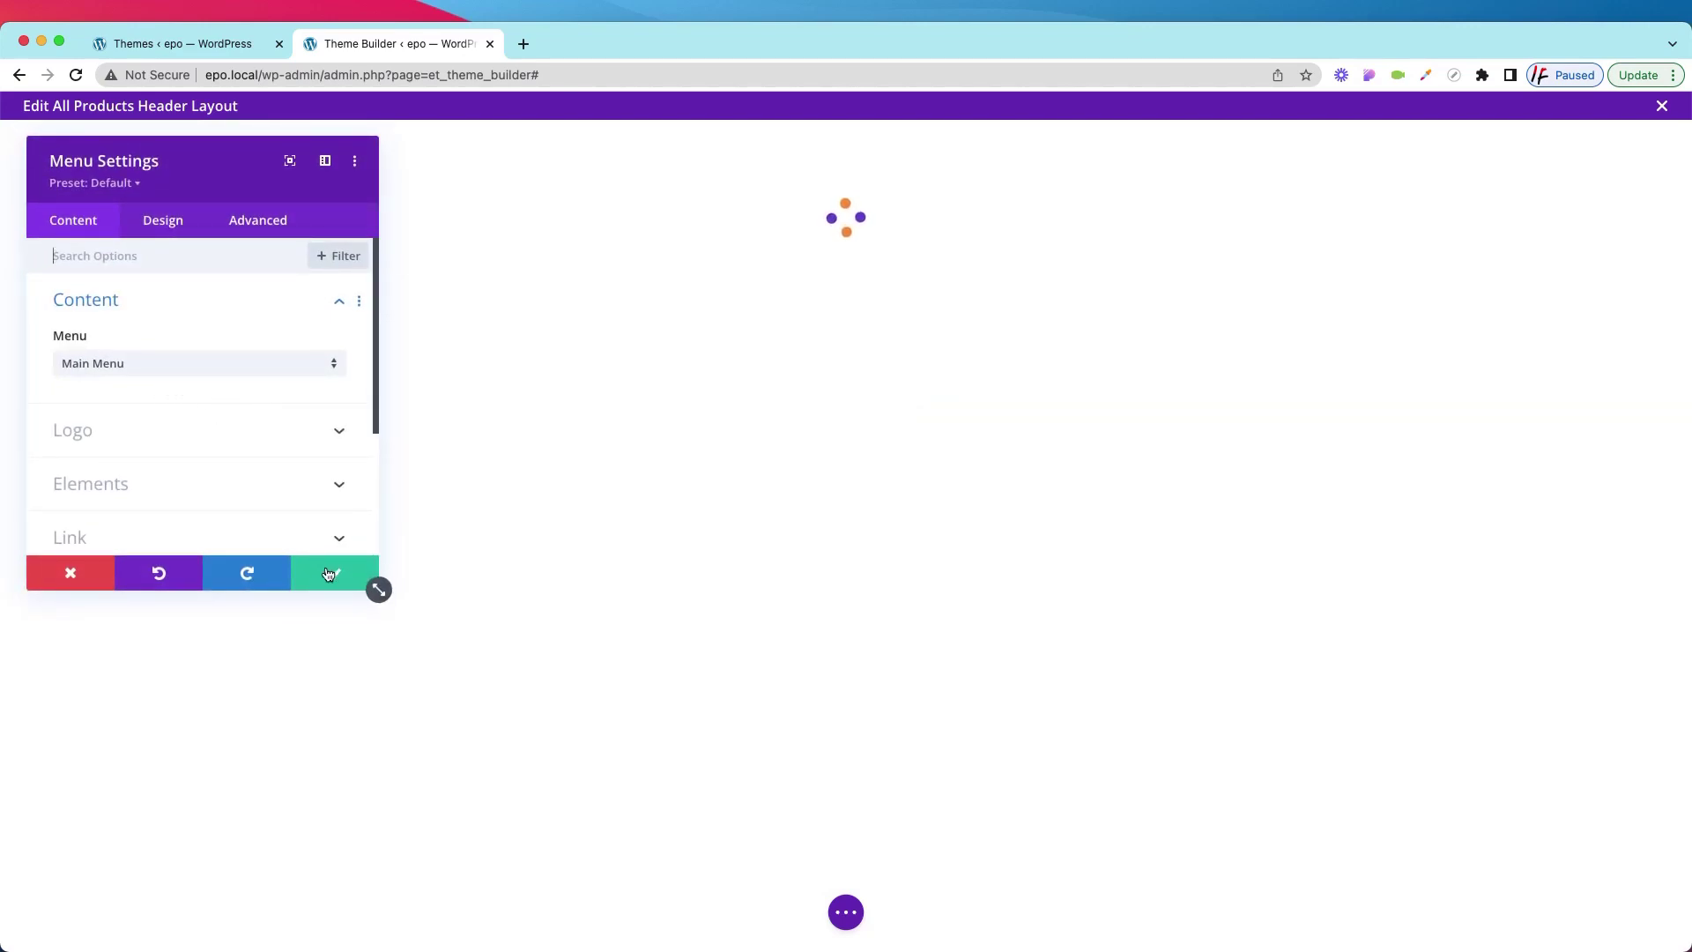
left_click(328, 574)
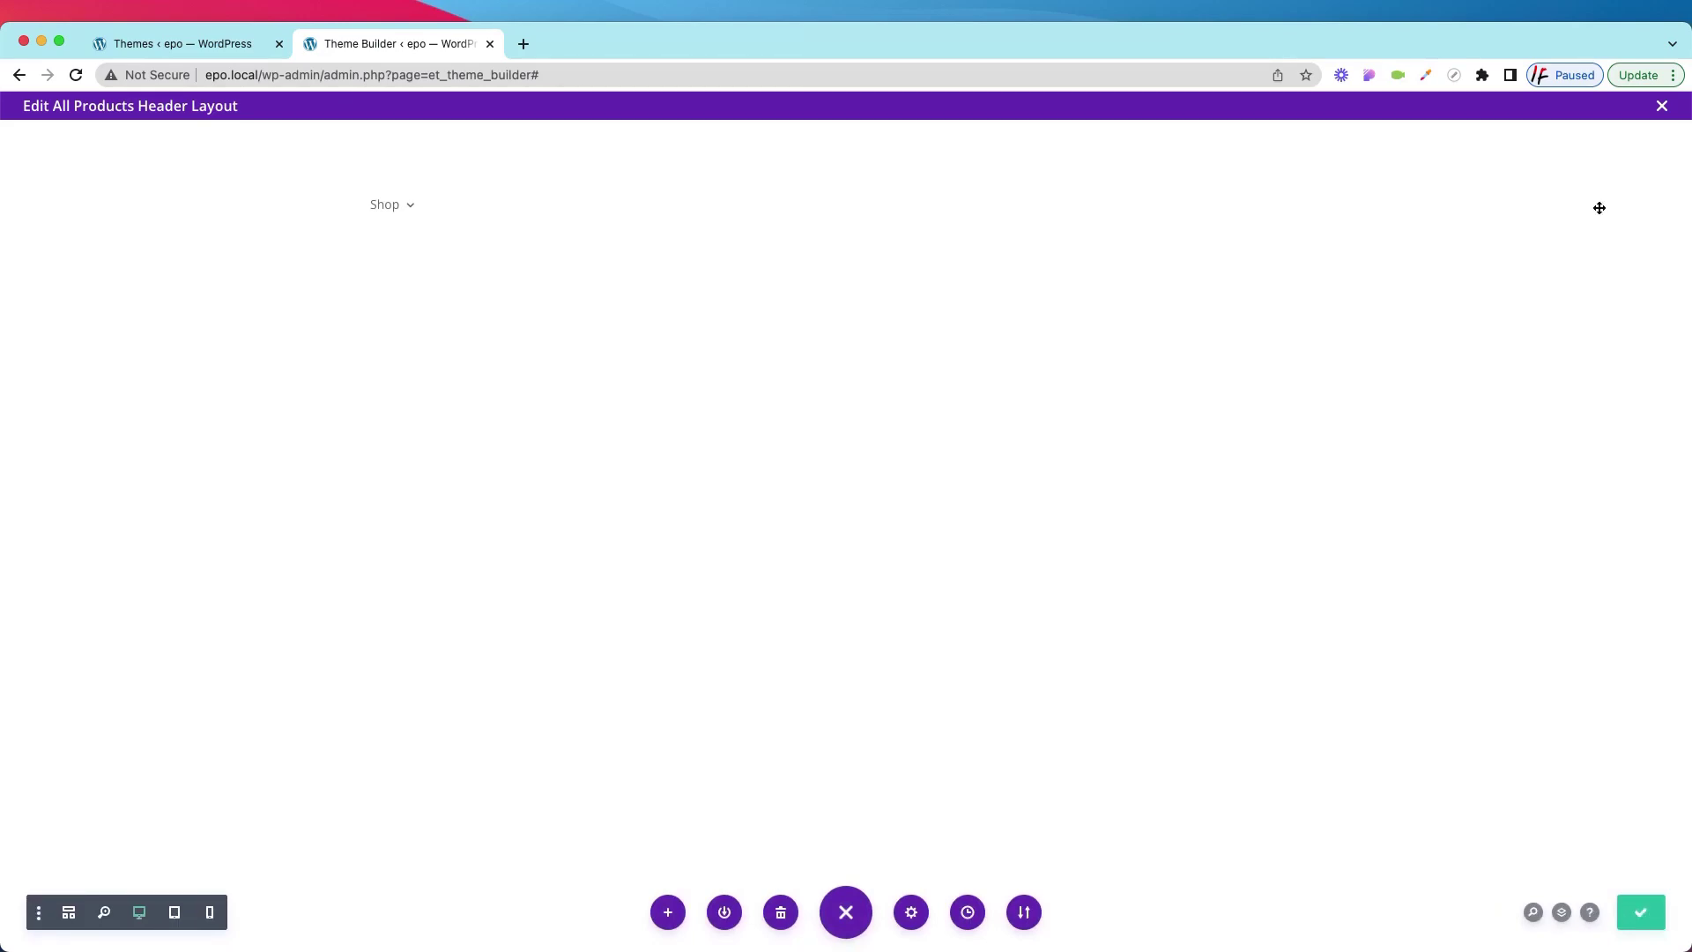
left_click(1662, 106)
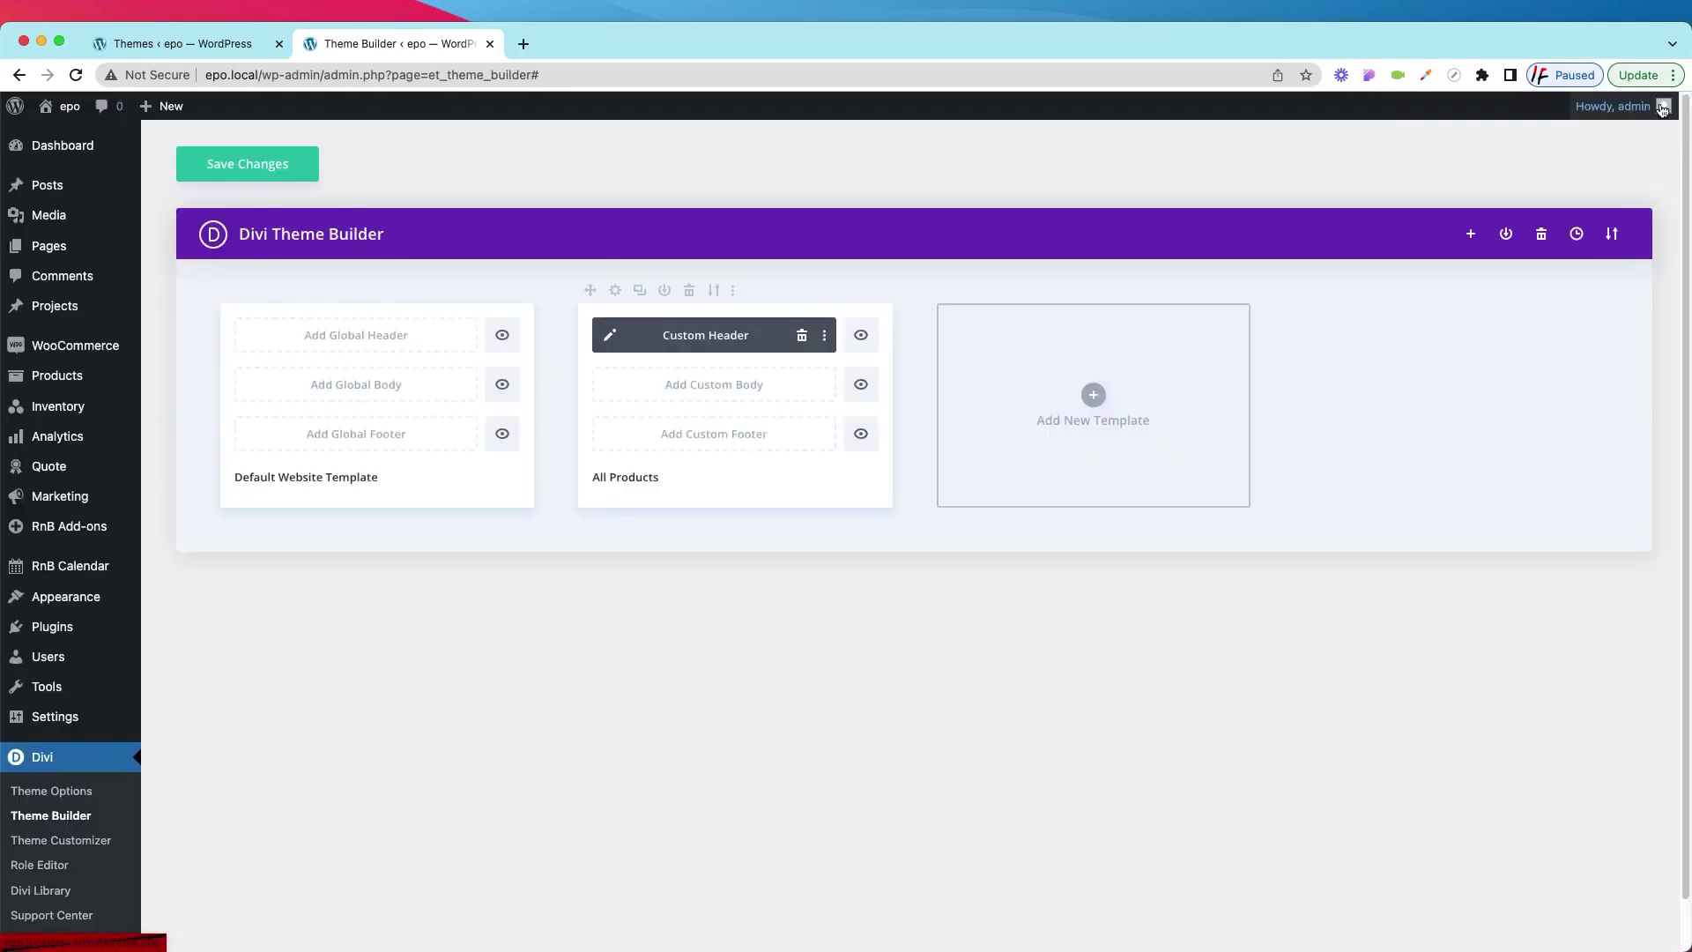
Save the Theme Builder changes, then add a Woo Product Images module in the body's left column
left_click(220, 167)
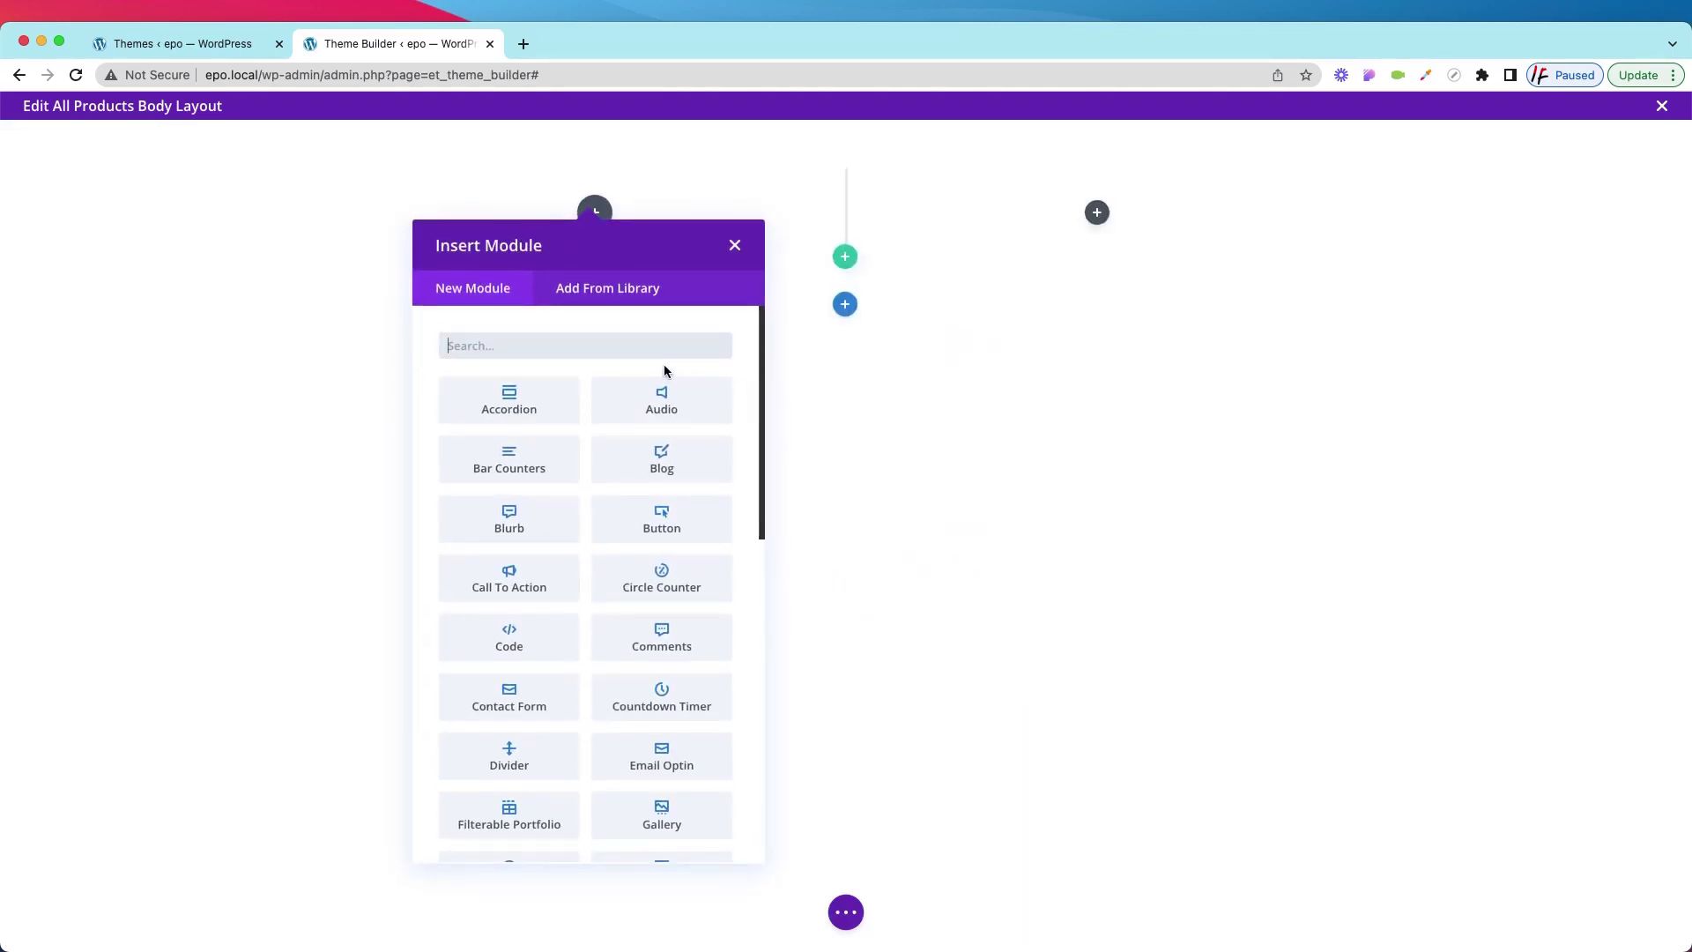
type("im")
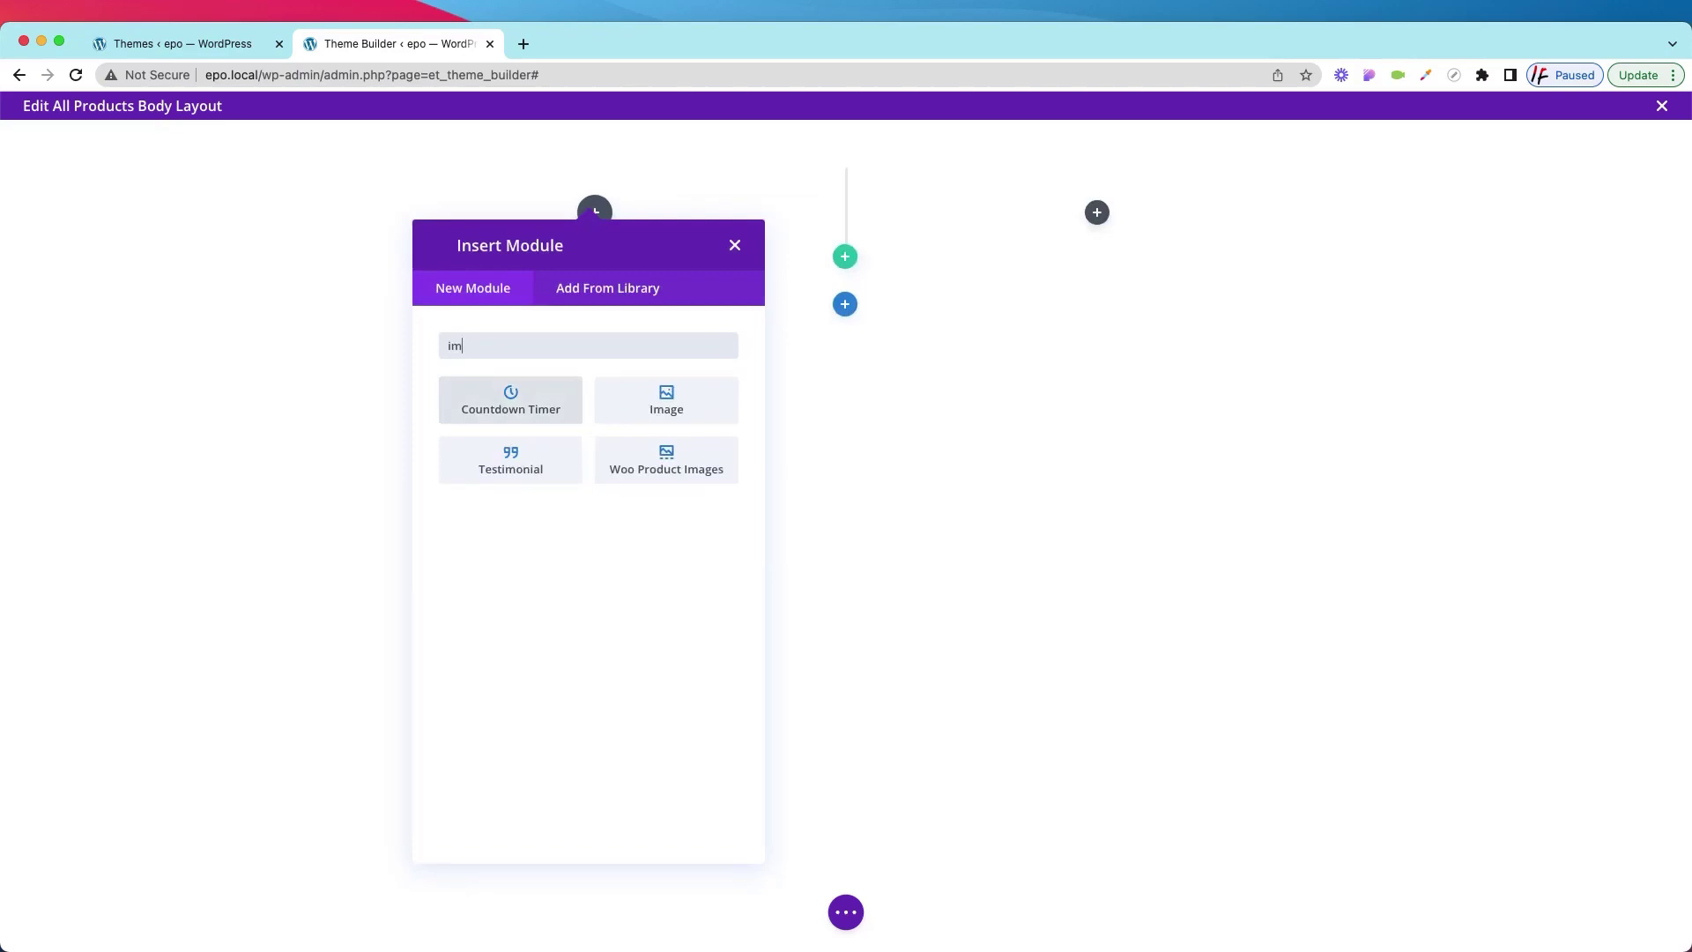
left_click(659, 457)
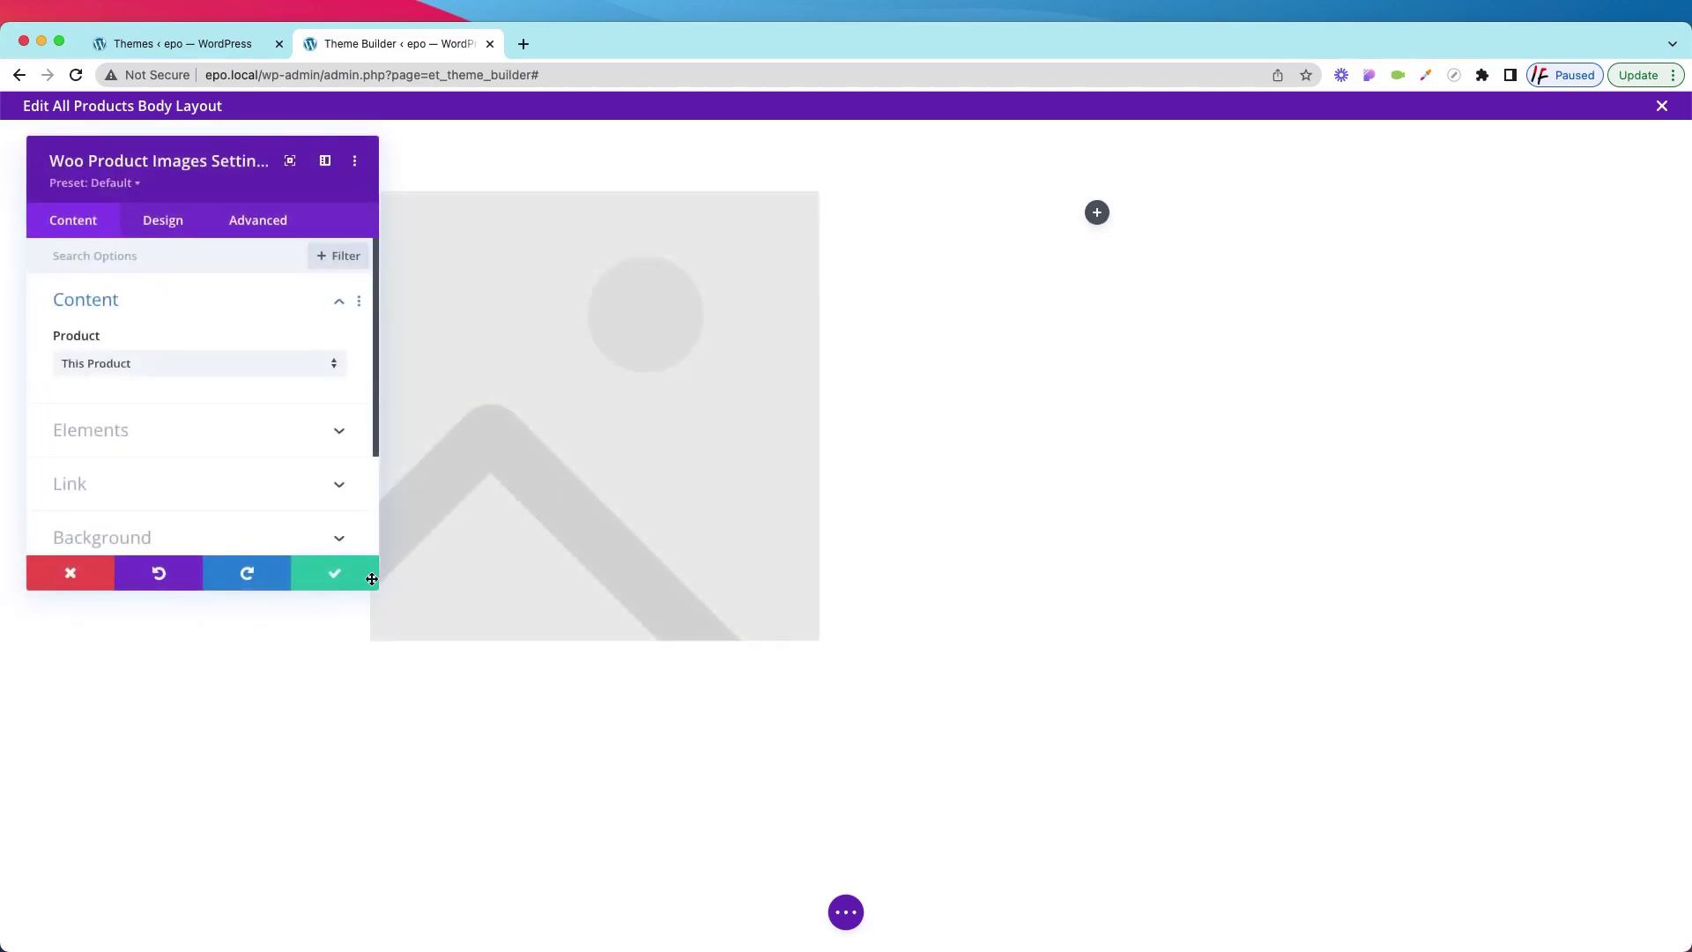
left_click(334, 575)
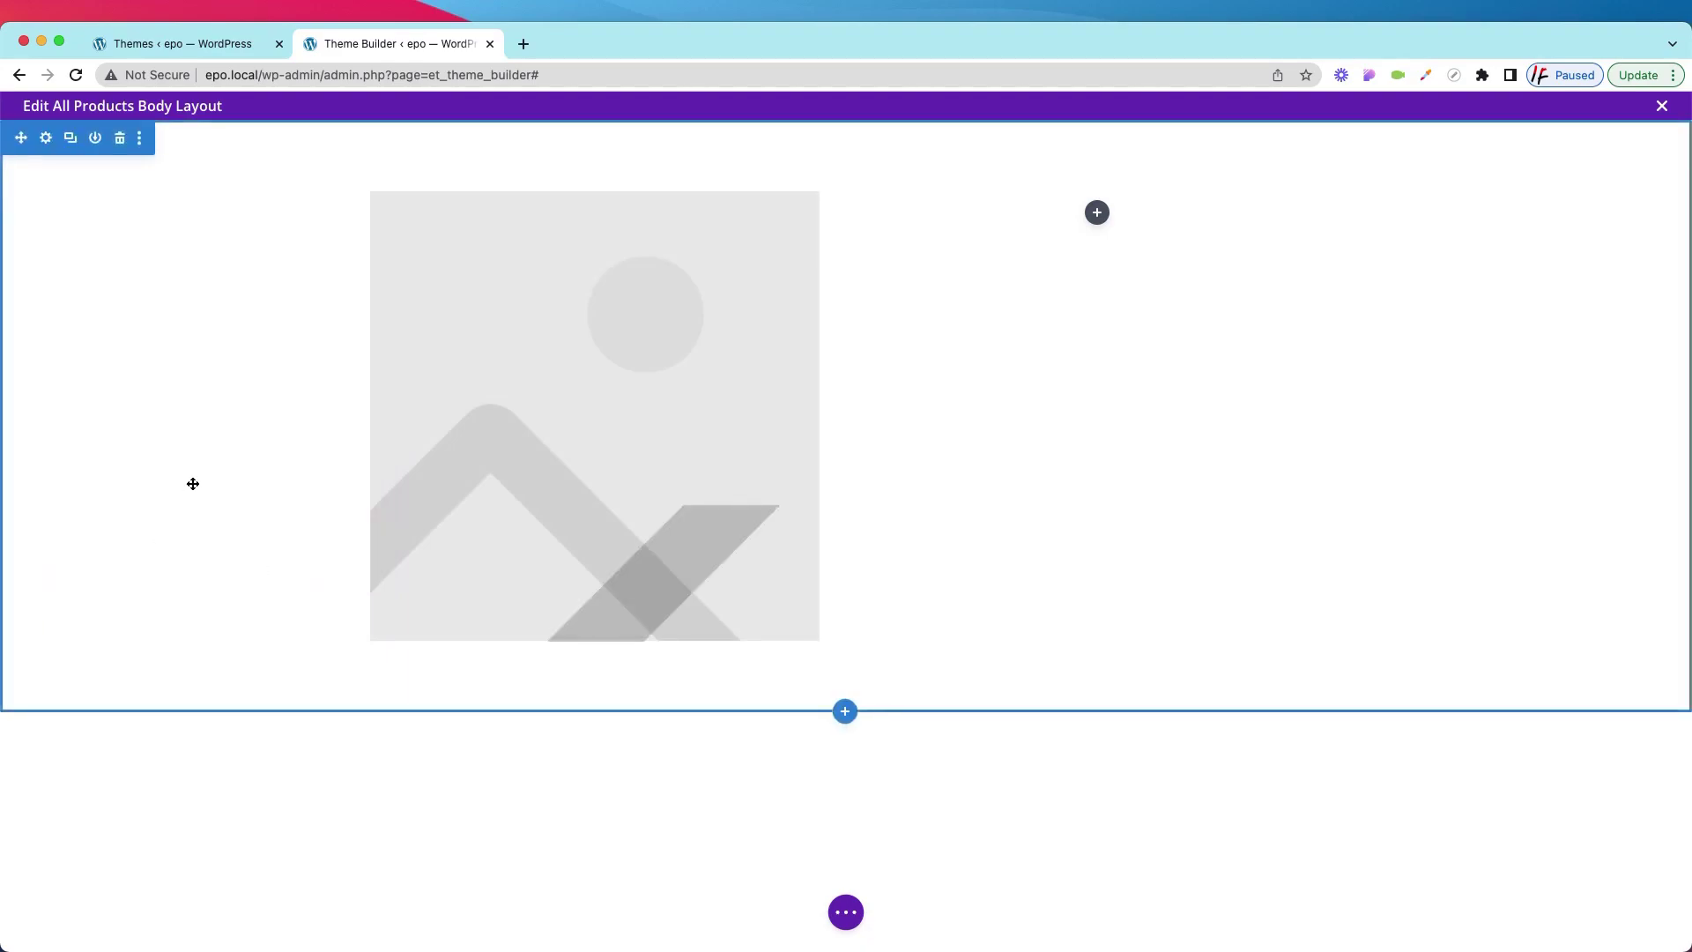
Add an Rnb form module to the right column, check its pickup times, and save the body layout
left_click(1097, 213)
type("rnb")
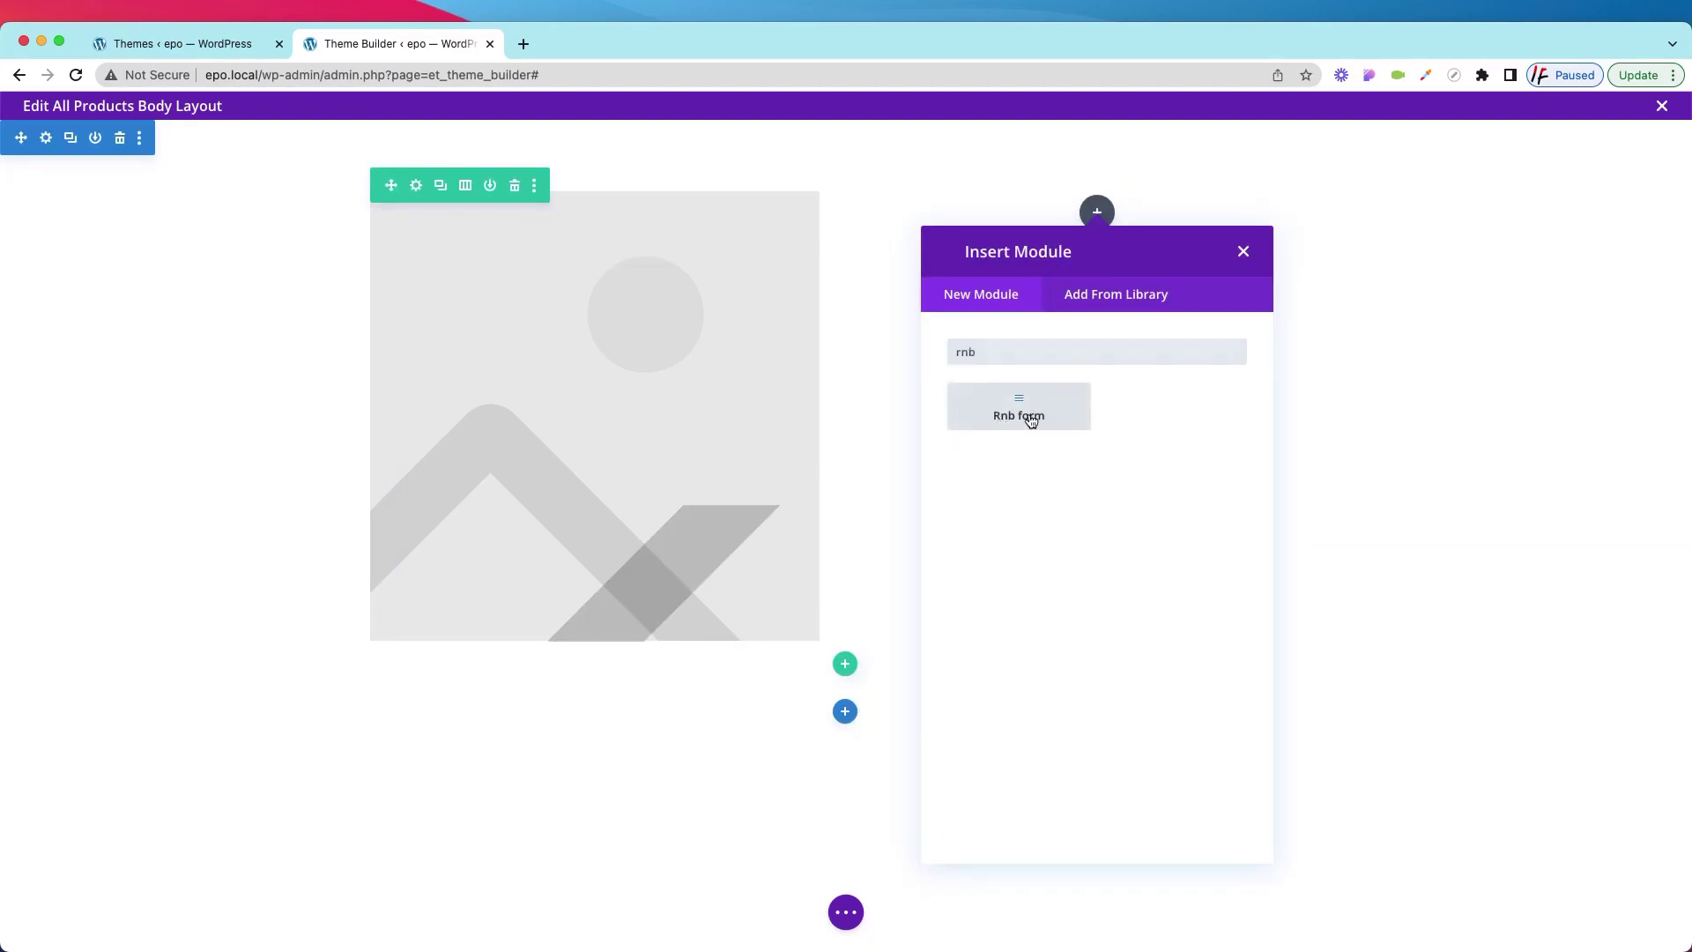
left_click(1031, 418)
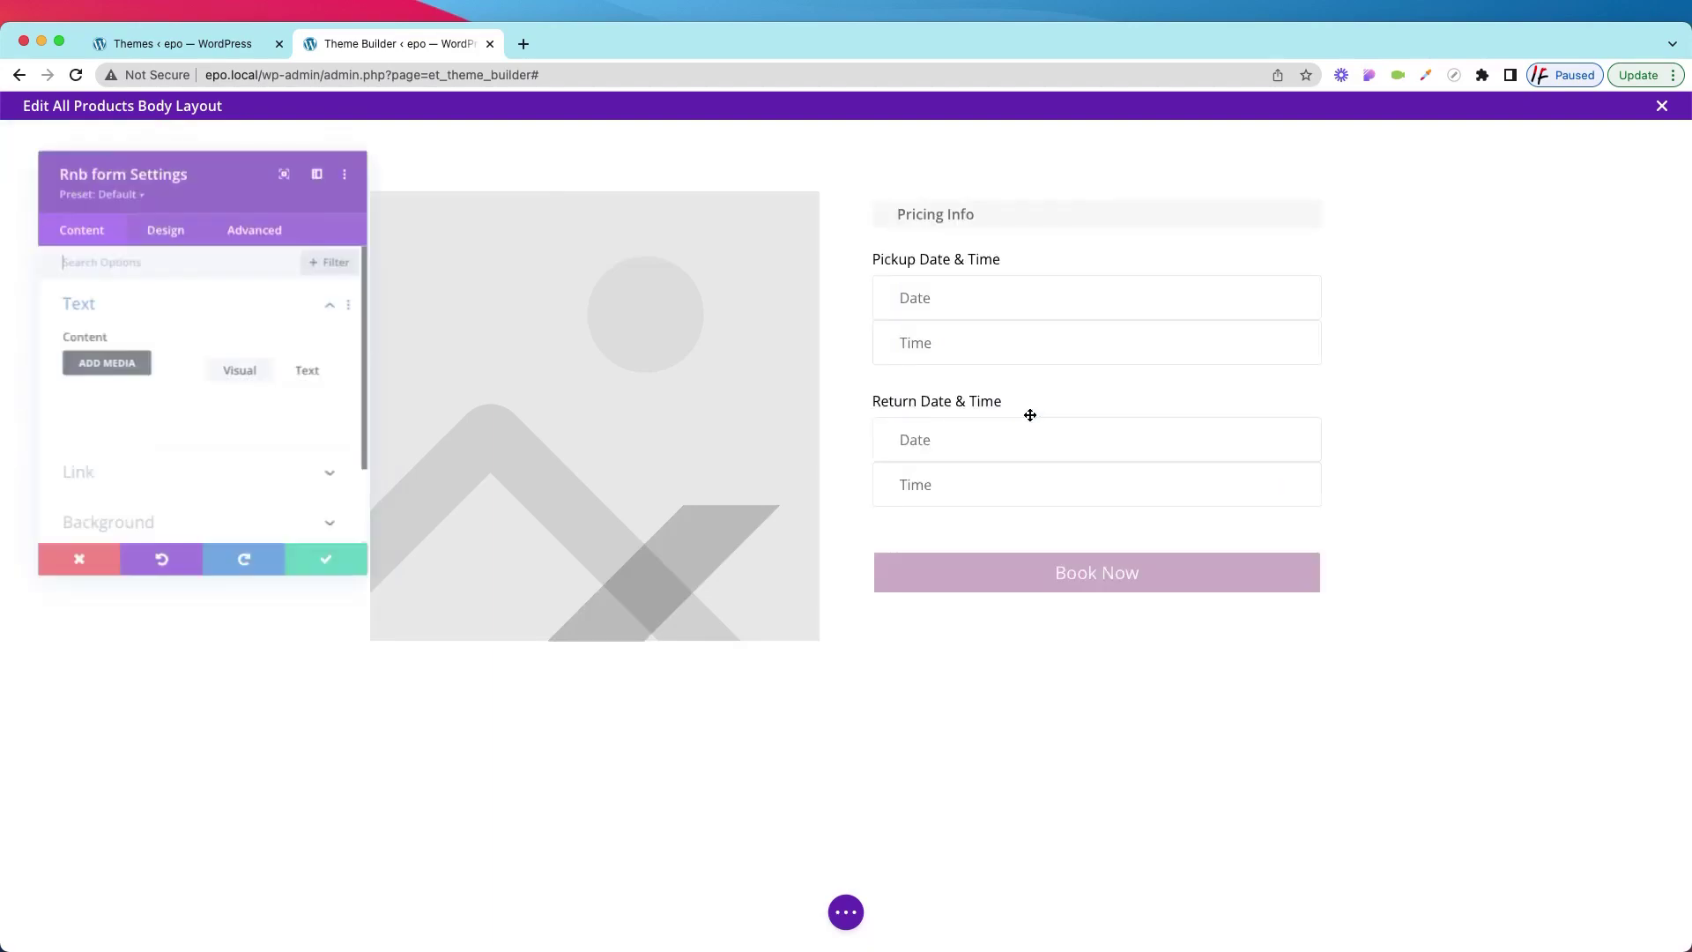
left_click(321, 582)
left_click(1062, 342)
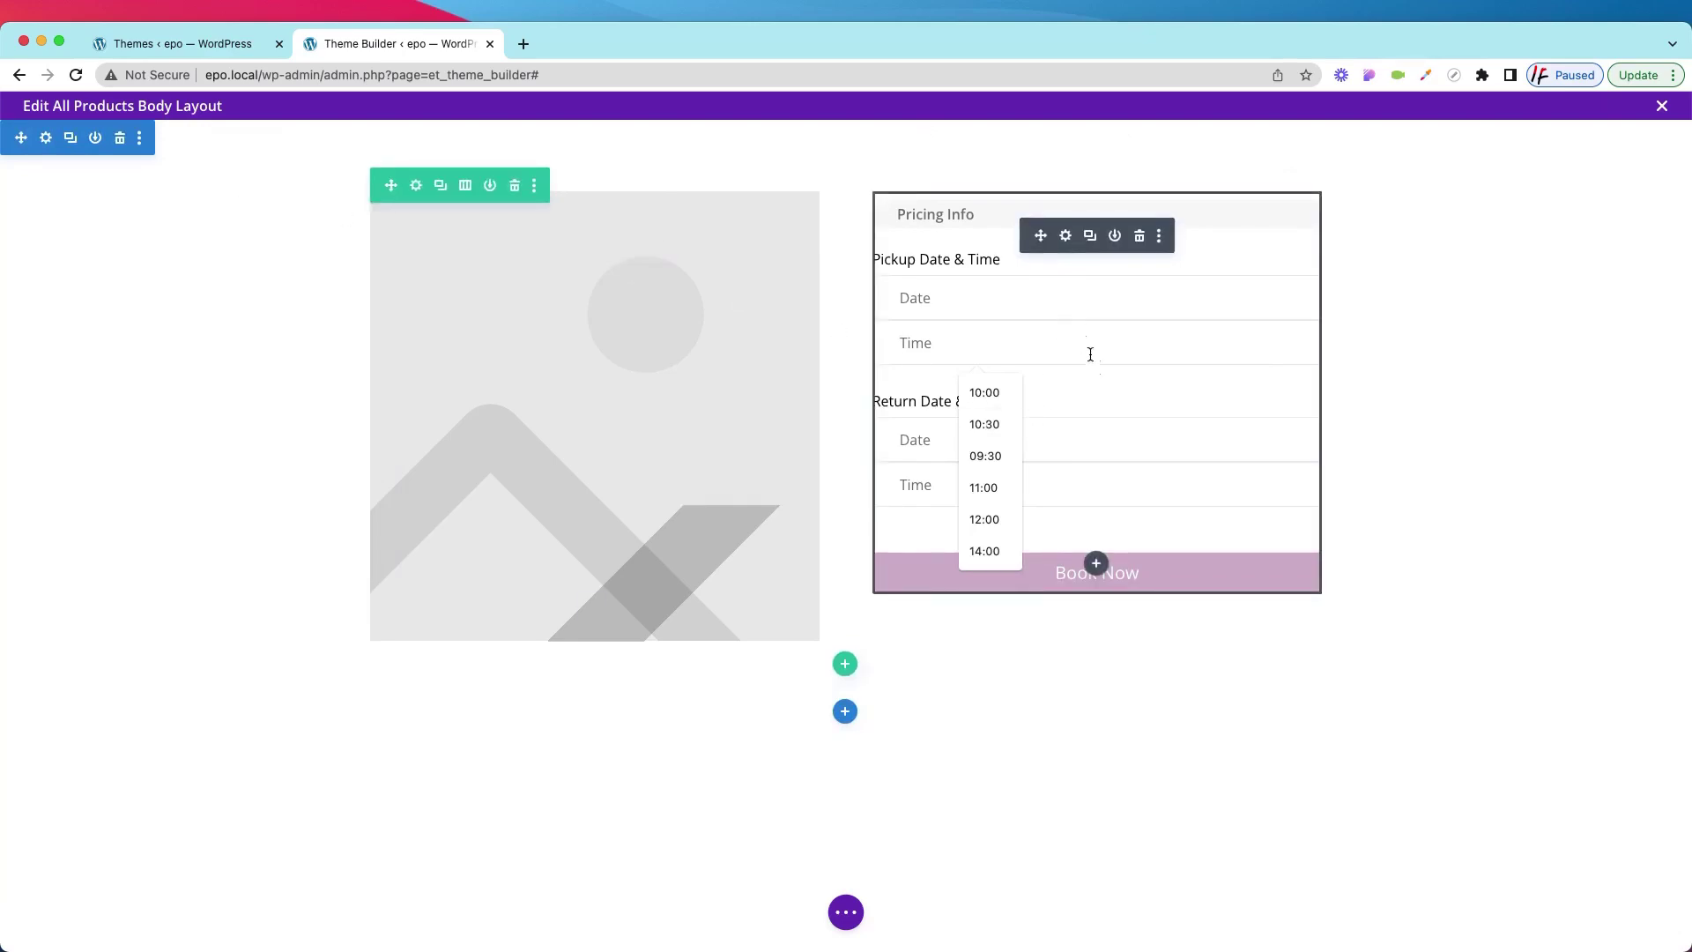
left_click(847, 912)
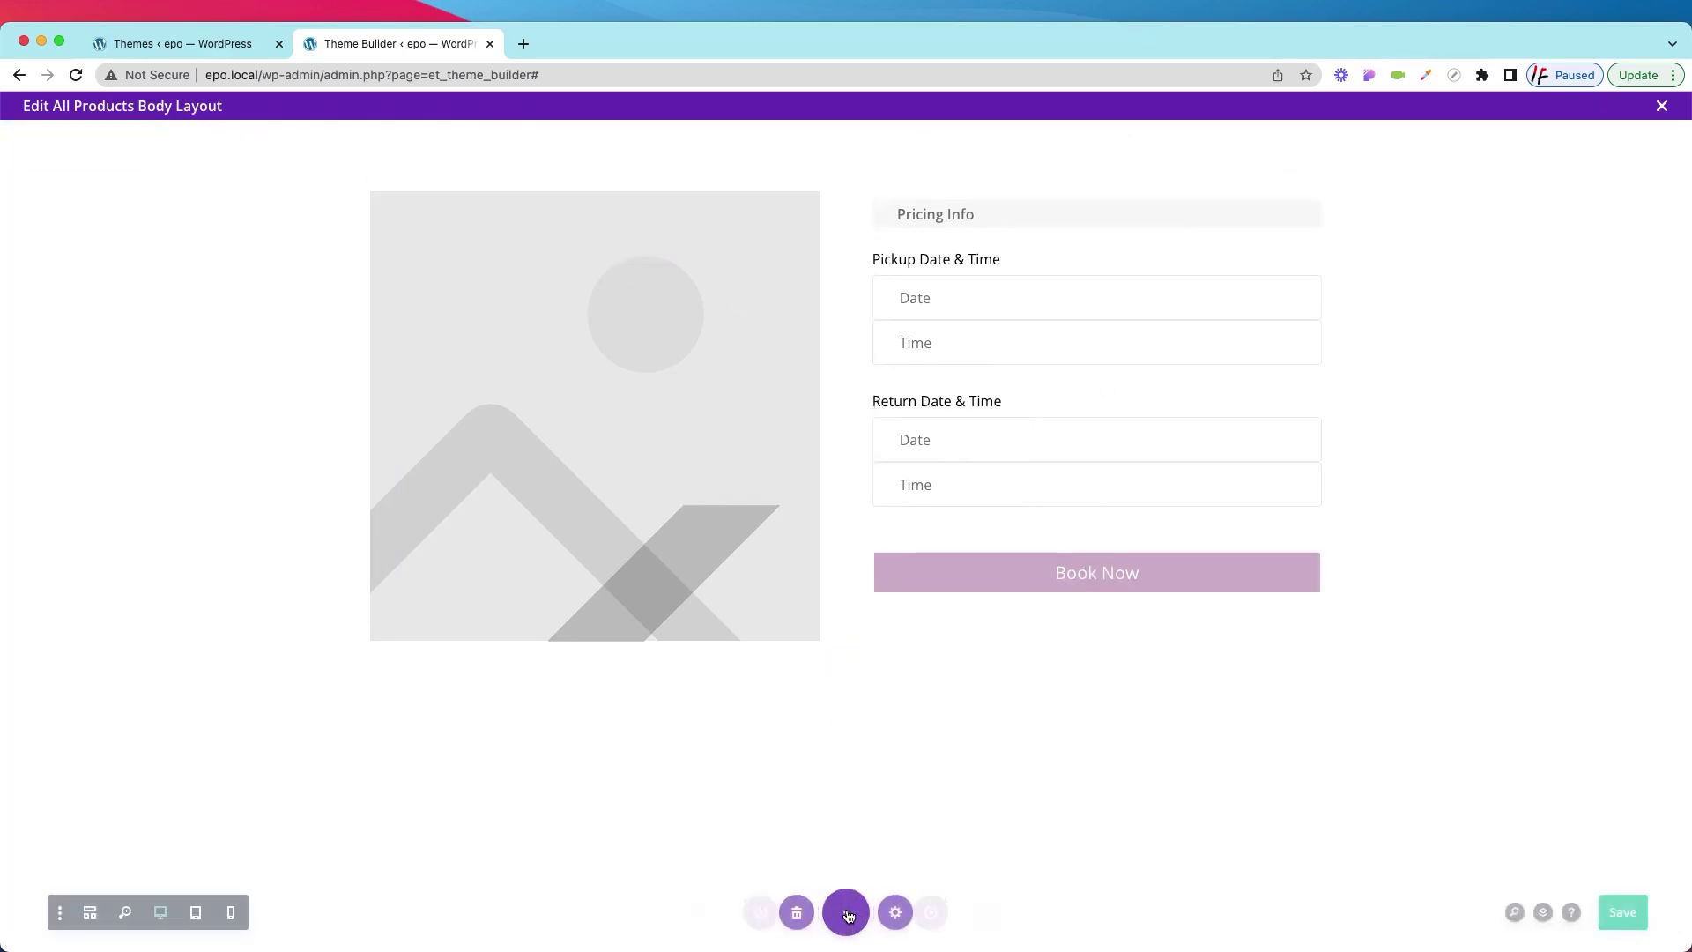
left_click(1632, 915)
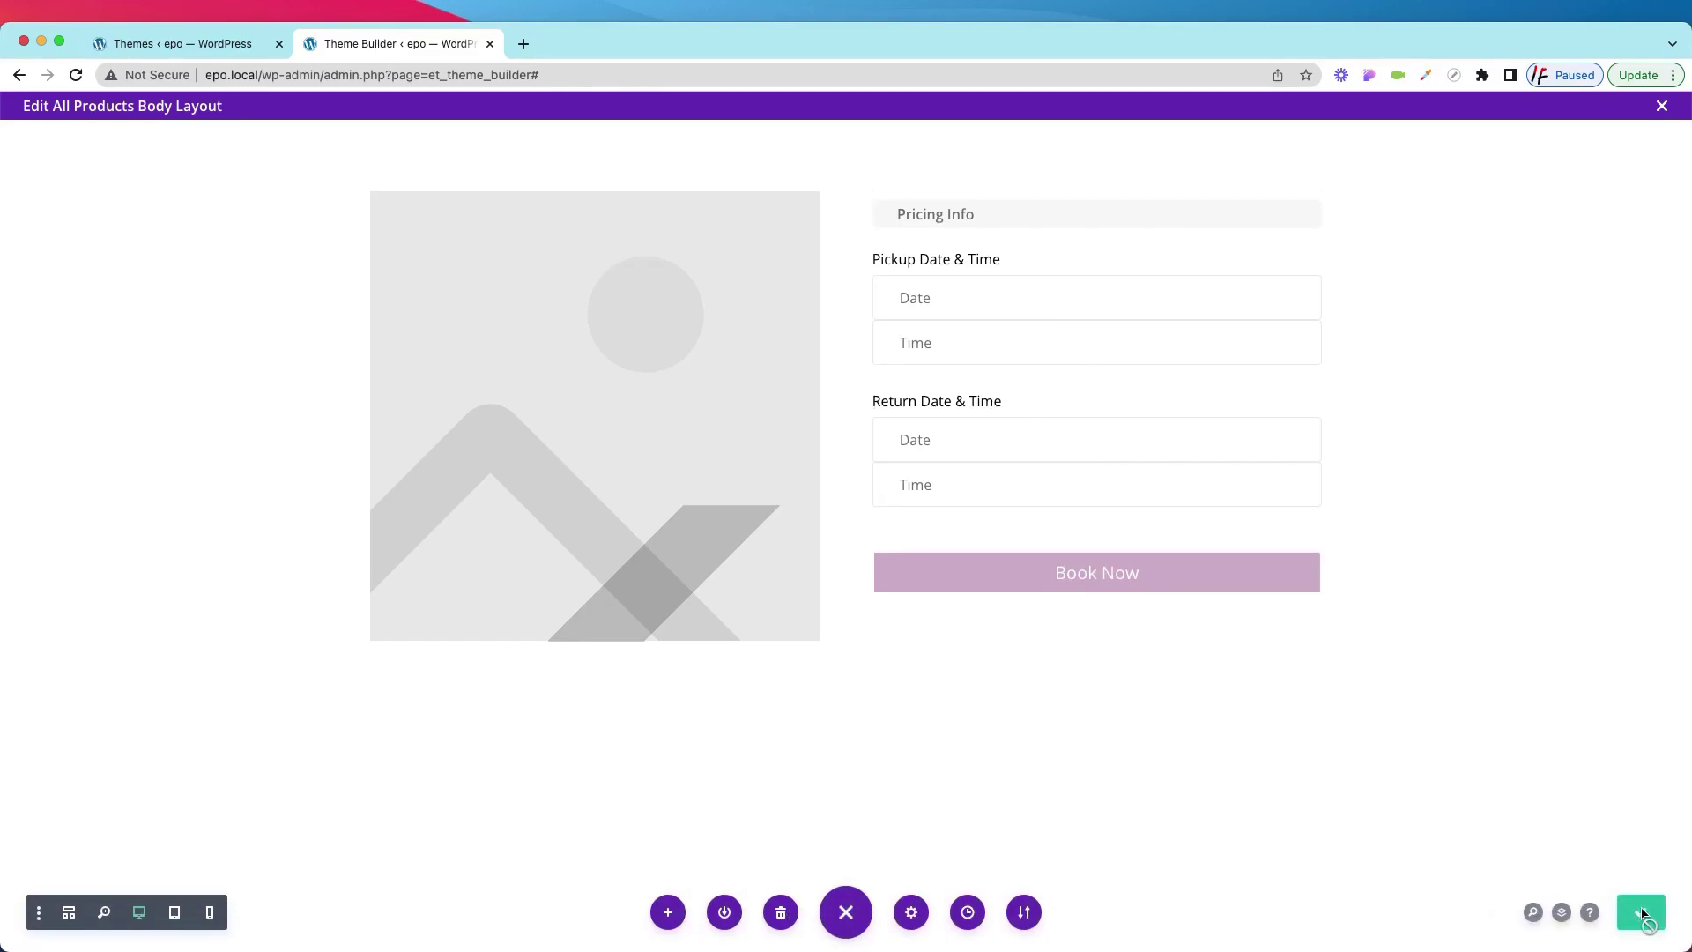
Open the Land Rover Range Rover Velar product page in a new tab from the Products list
left_click(236, 45)
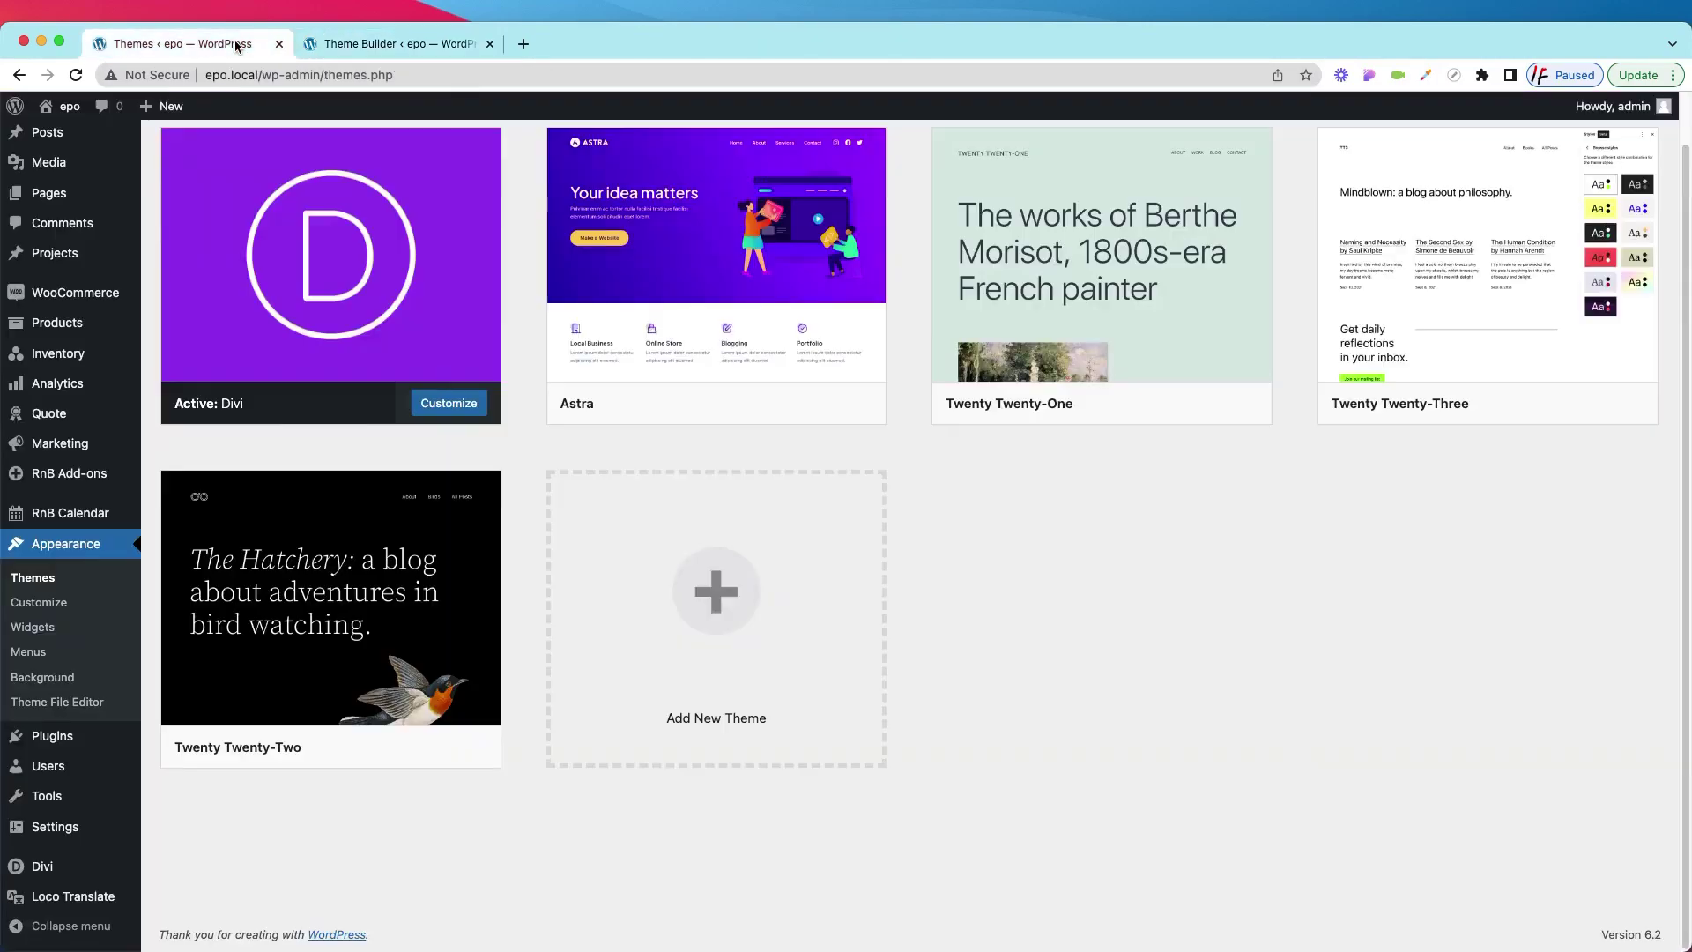
left_click(53, 325)
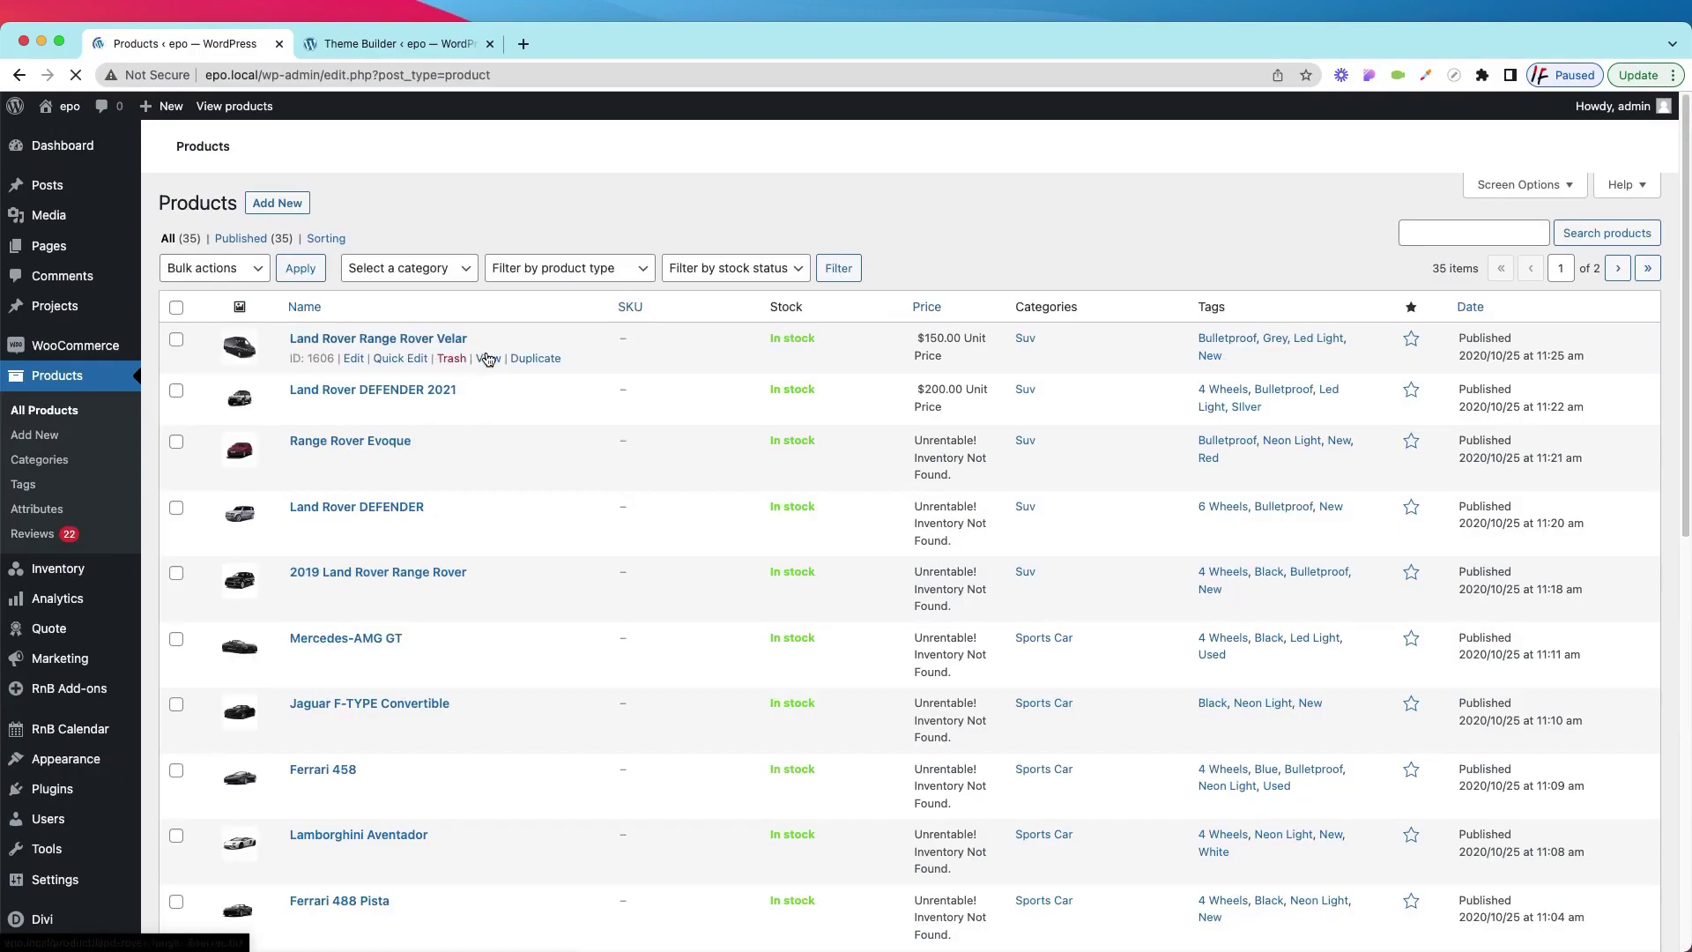
right_click(488, 359)
left_click(503, 362)
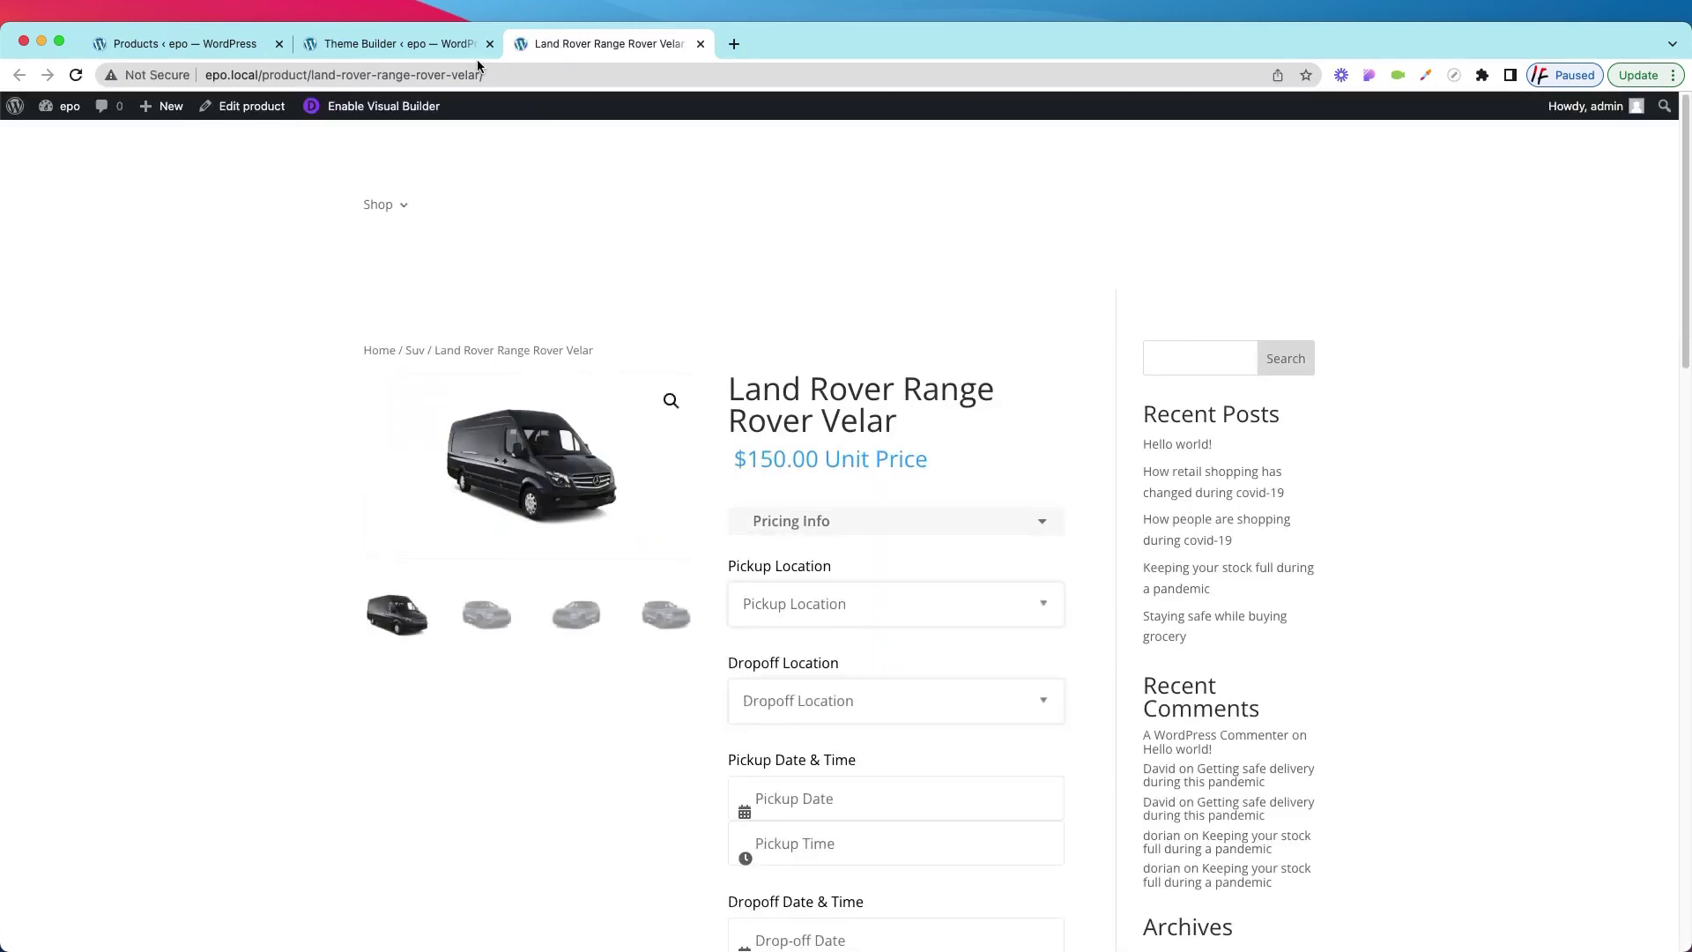
left_click(419, 46)
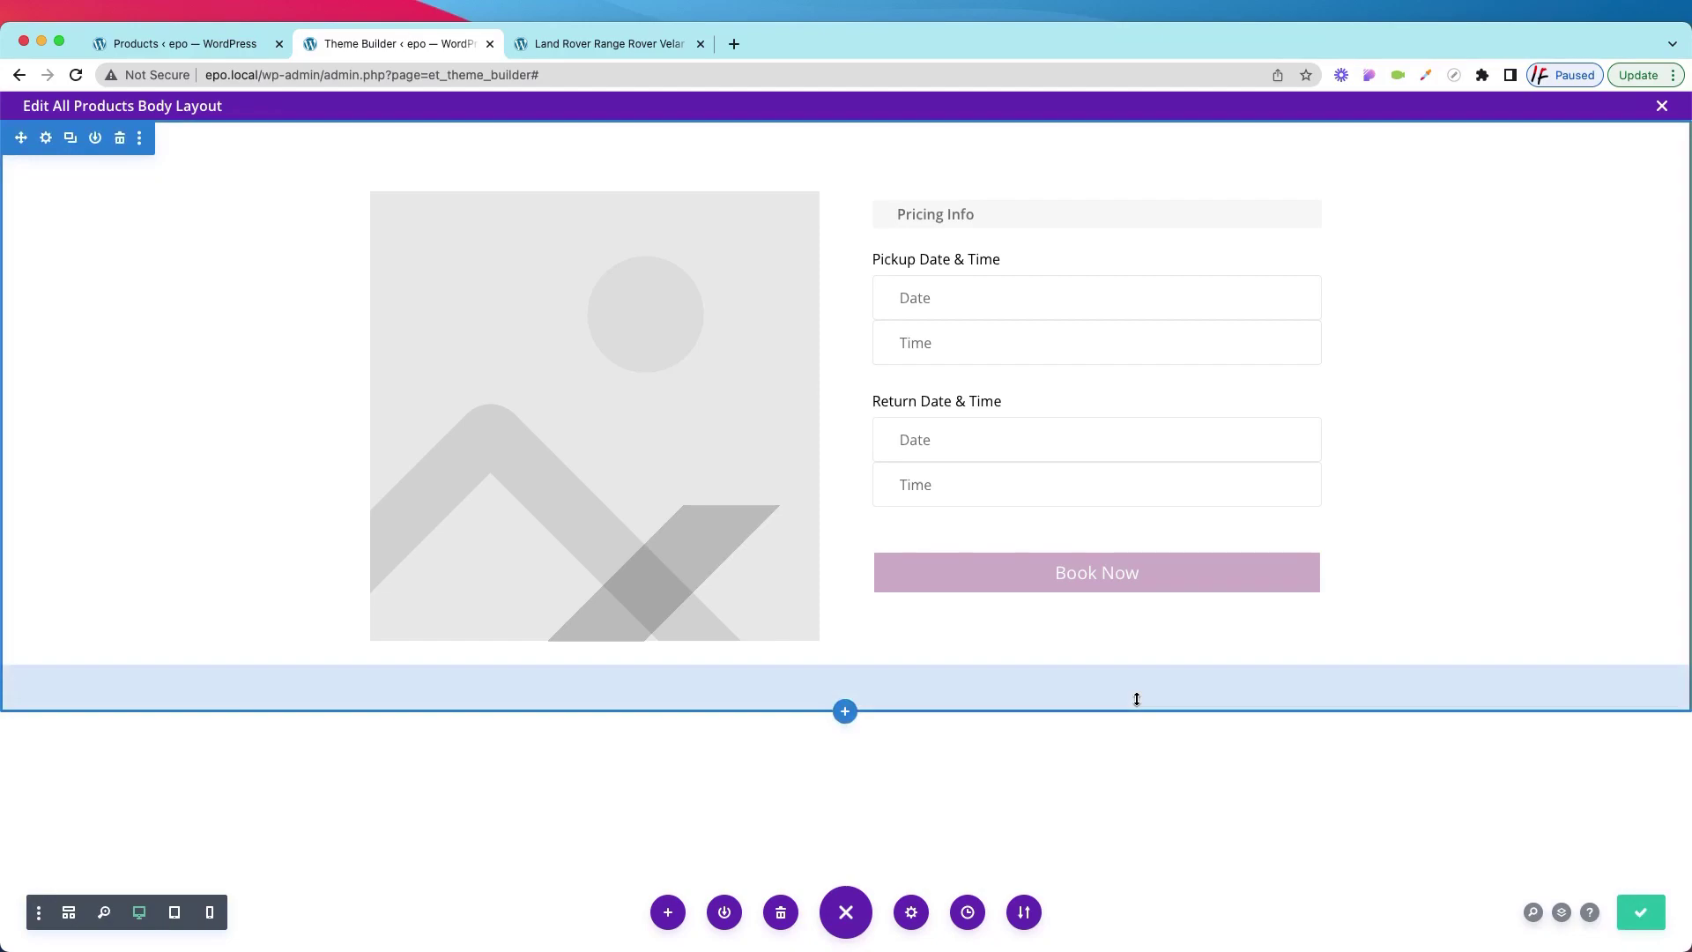
Exit the All Products body layout editor and save the Theme Builder
left_click(1662, 106)
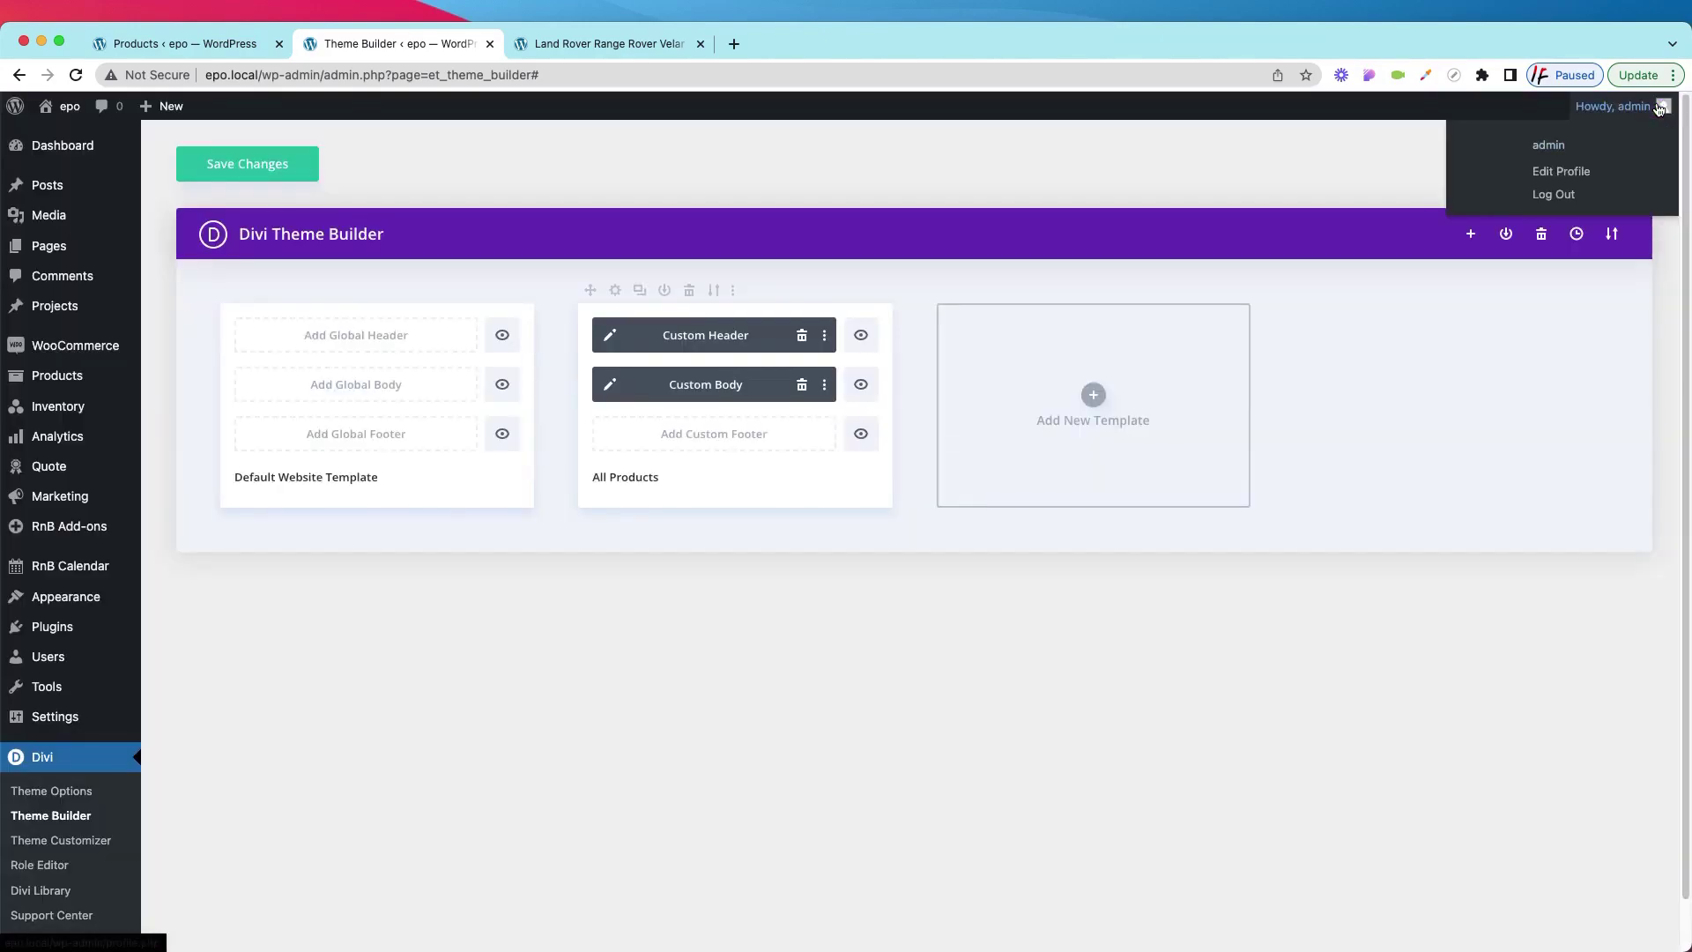
left_click(248, 167)
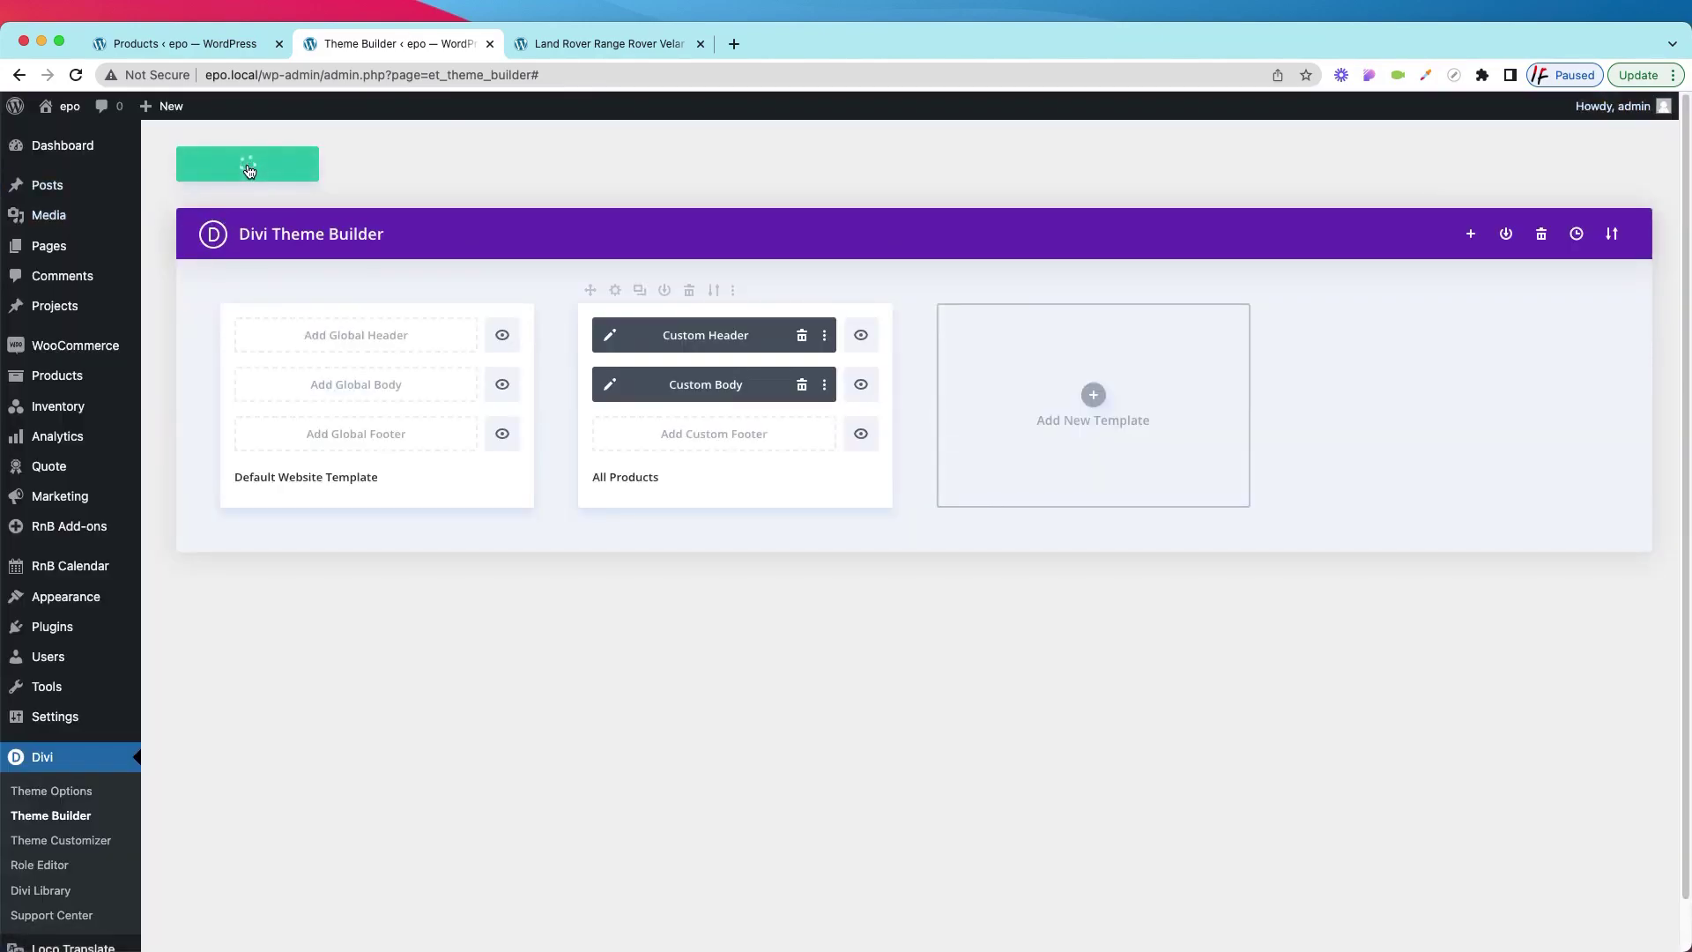
Reload the Range Rover Velar product page to see the new template
left_click(579, 44)
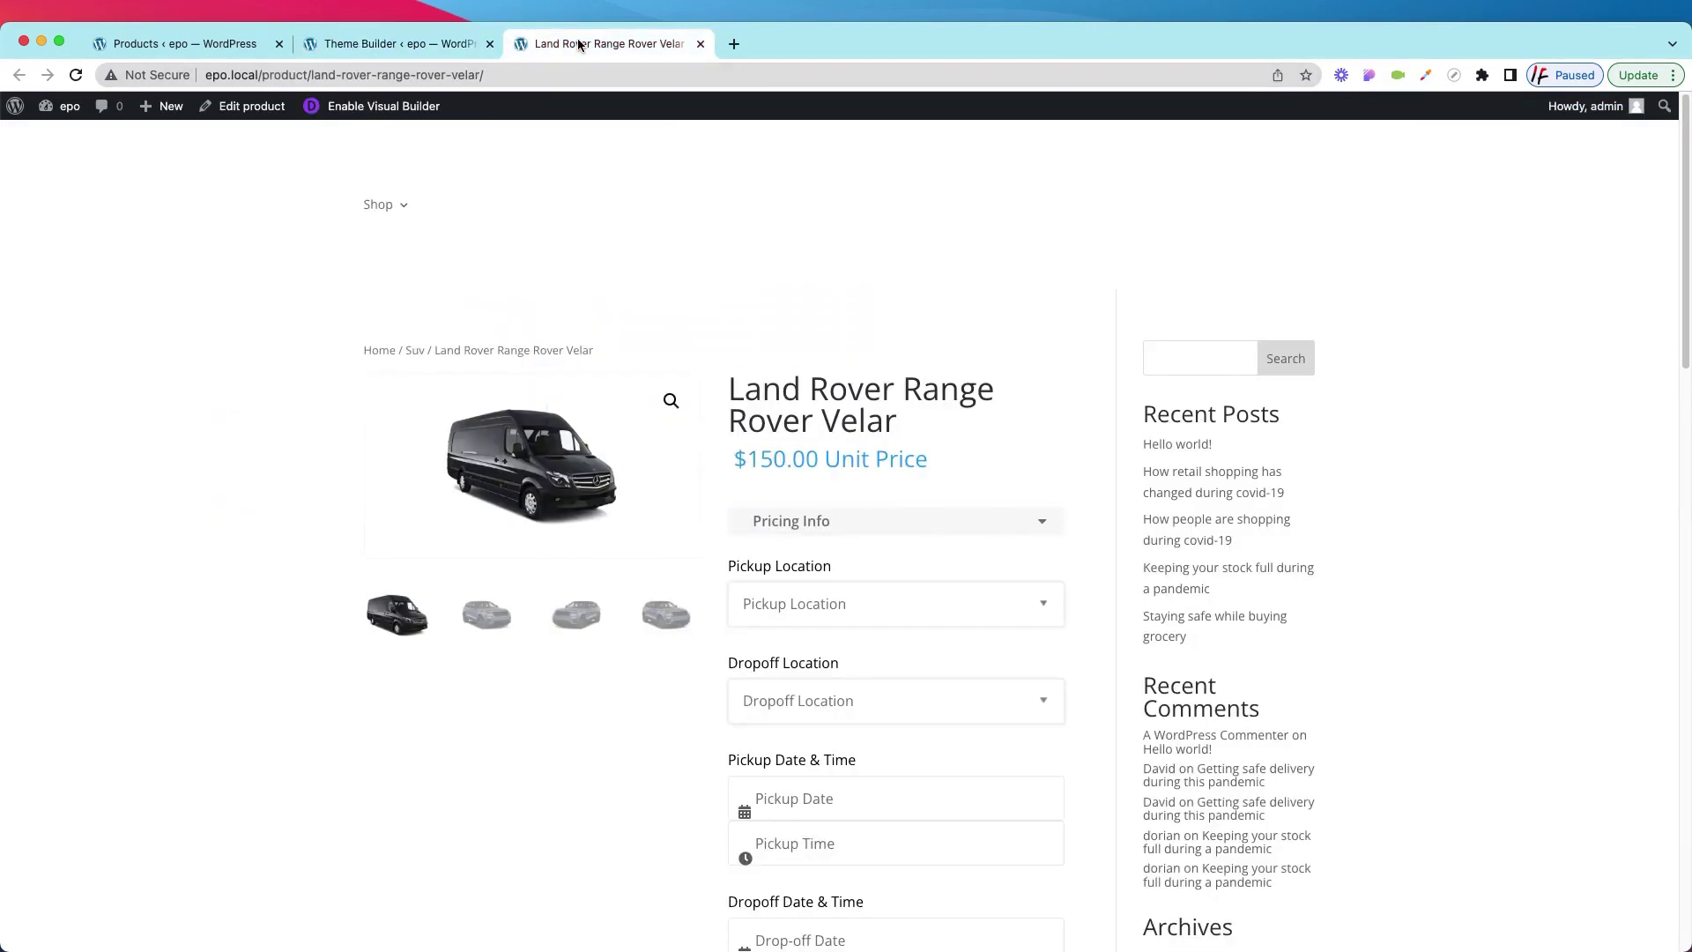
right_click(943, 227)
left_click(948, 269)
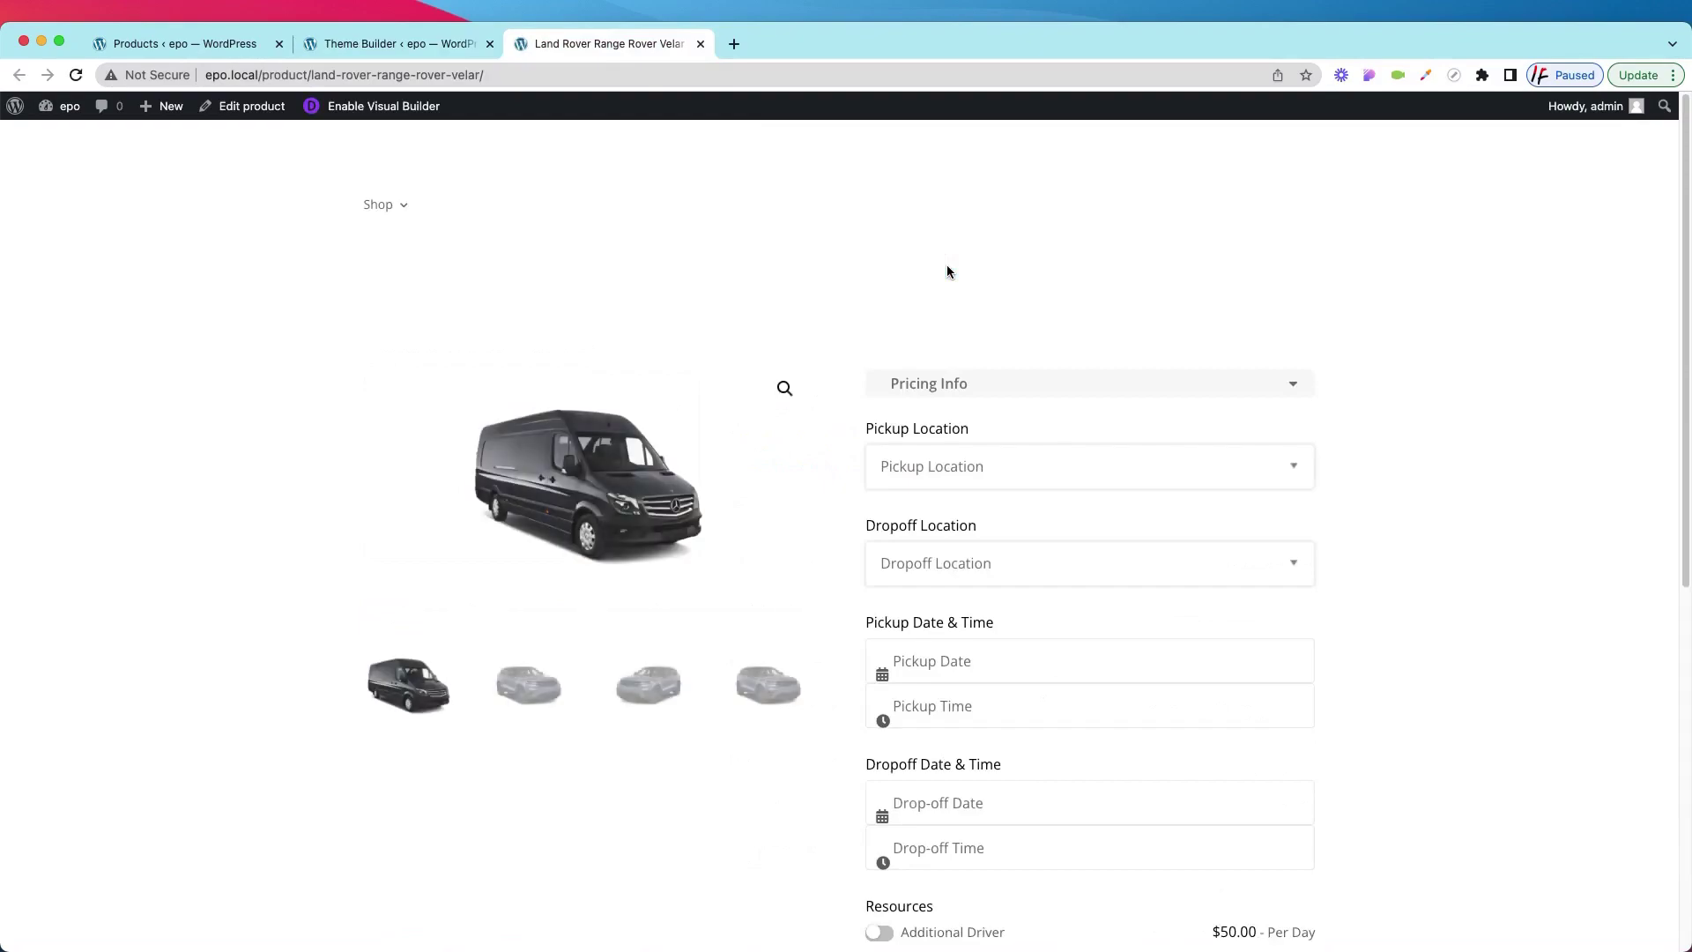
Show the Range Rover gallery image and expand the booking form's Pricing Info section
left_click(529, 684)
scroll(970, 468, "down", 7)
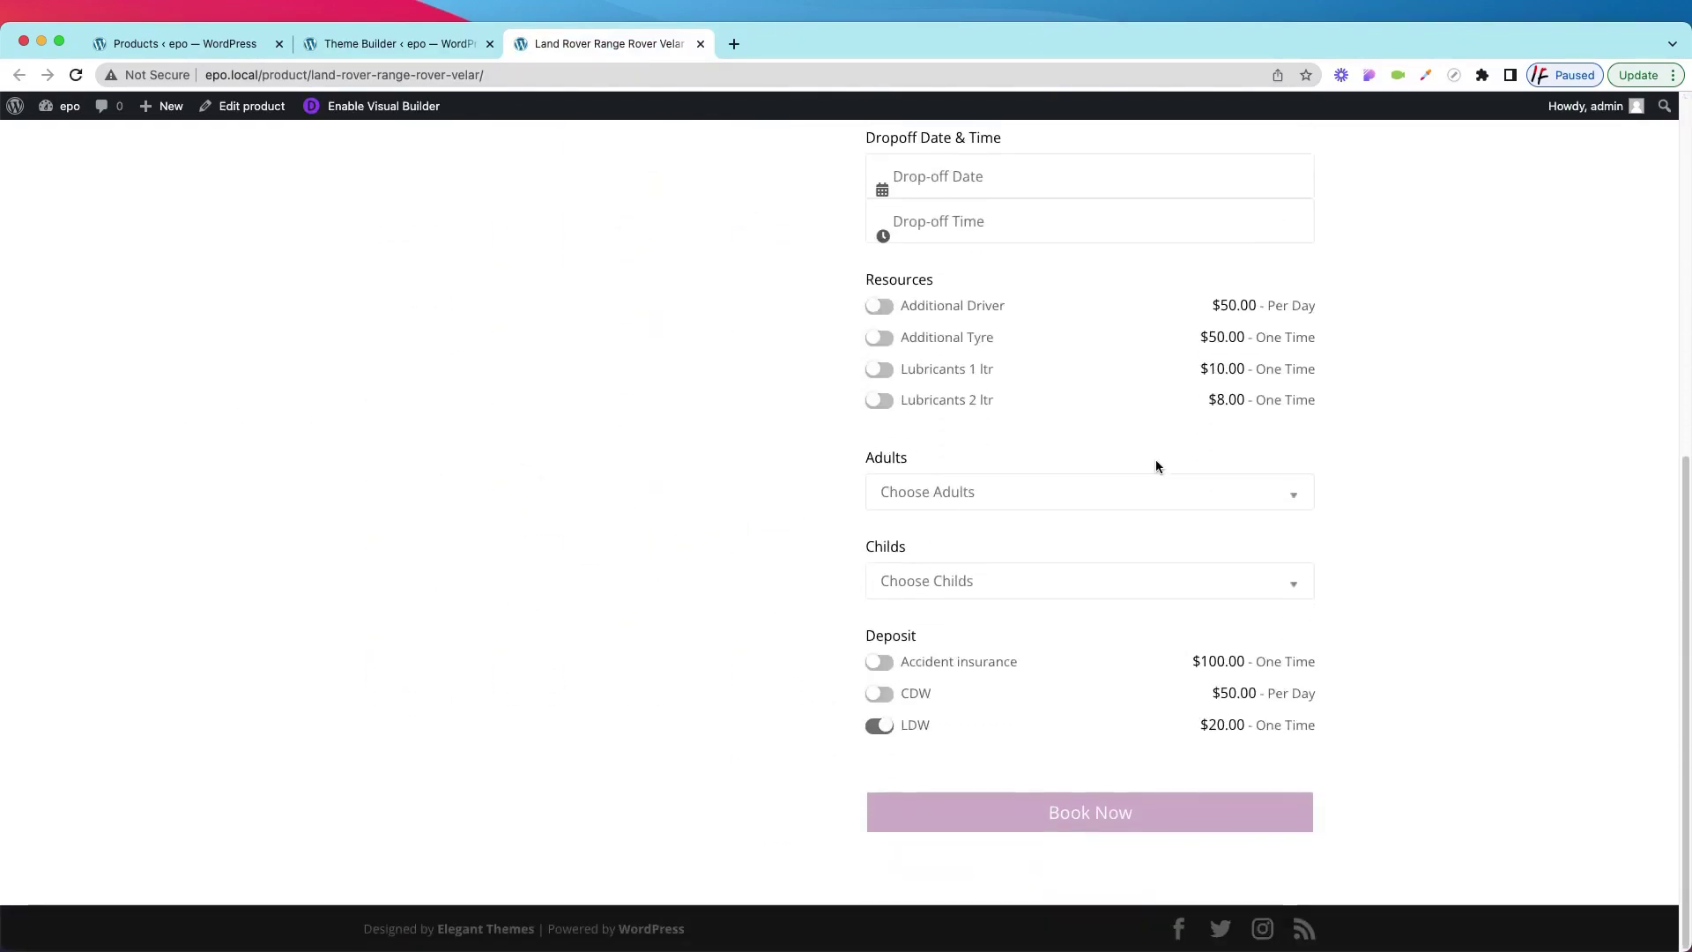
scroll(1049, 414, "up", 6)
scroll(1058, 406, "up", 1)
left_click(1017, 388)
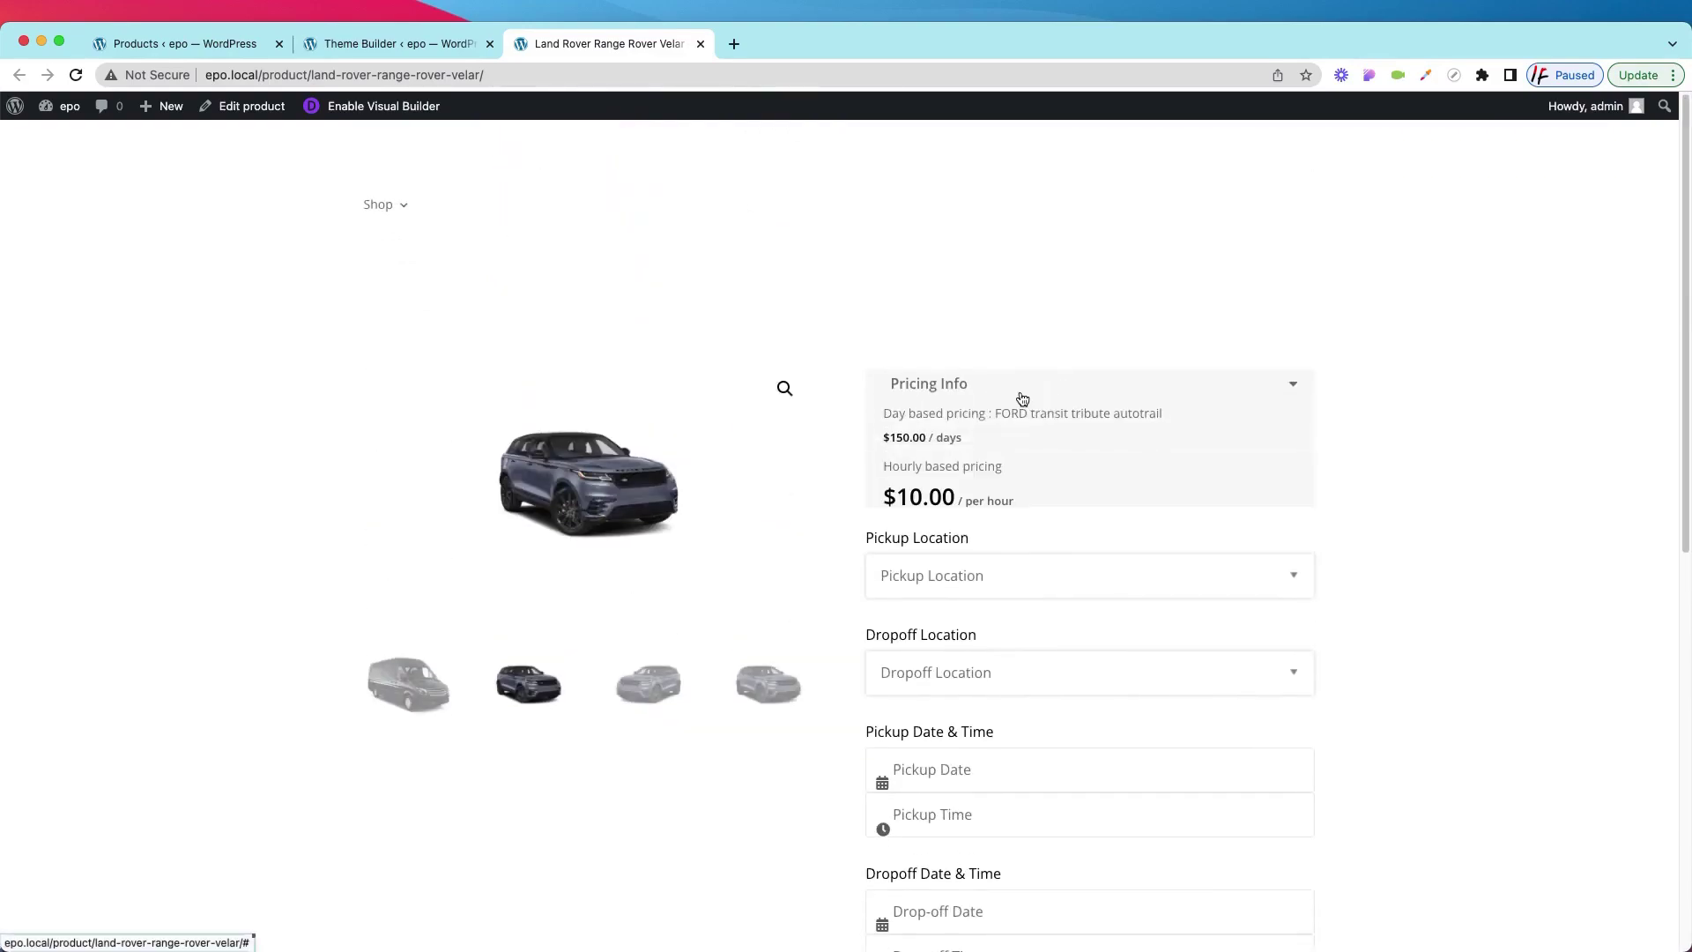
scroll(1075, 573, "down", 6)
scroll(1075, 573, "up", 6)
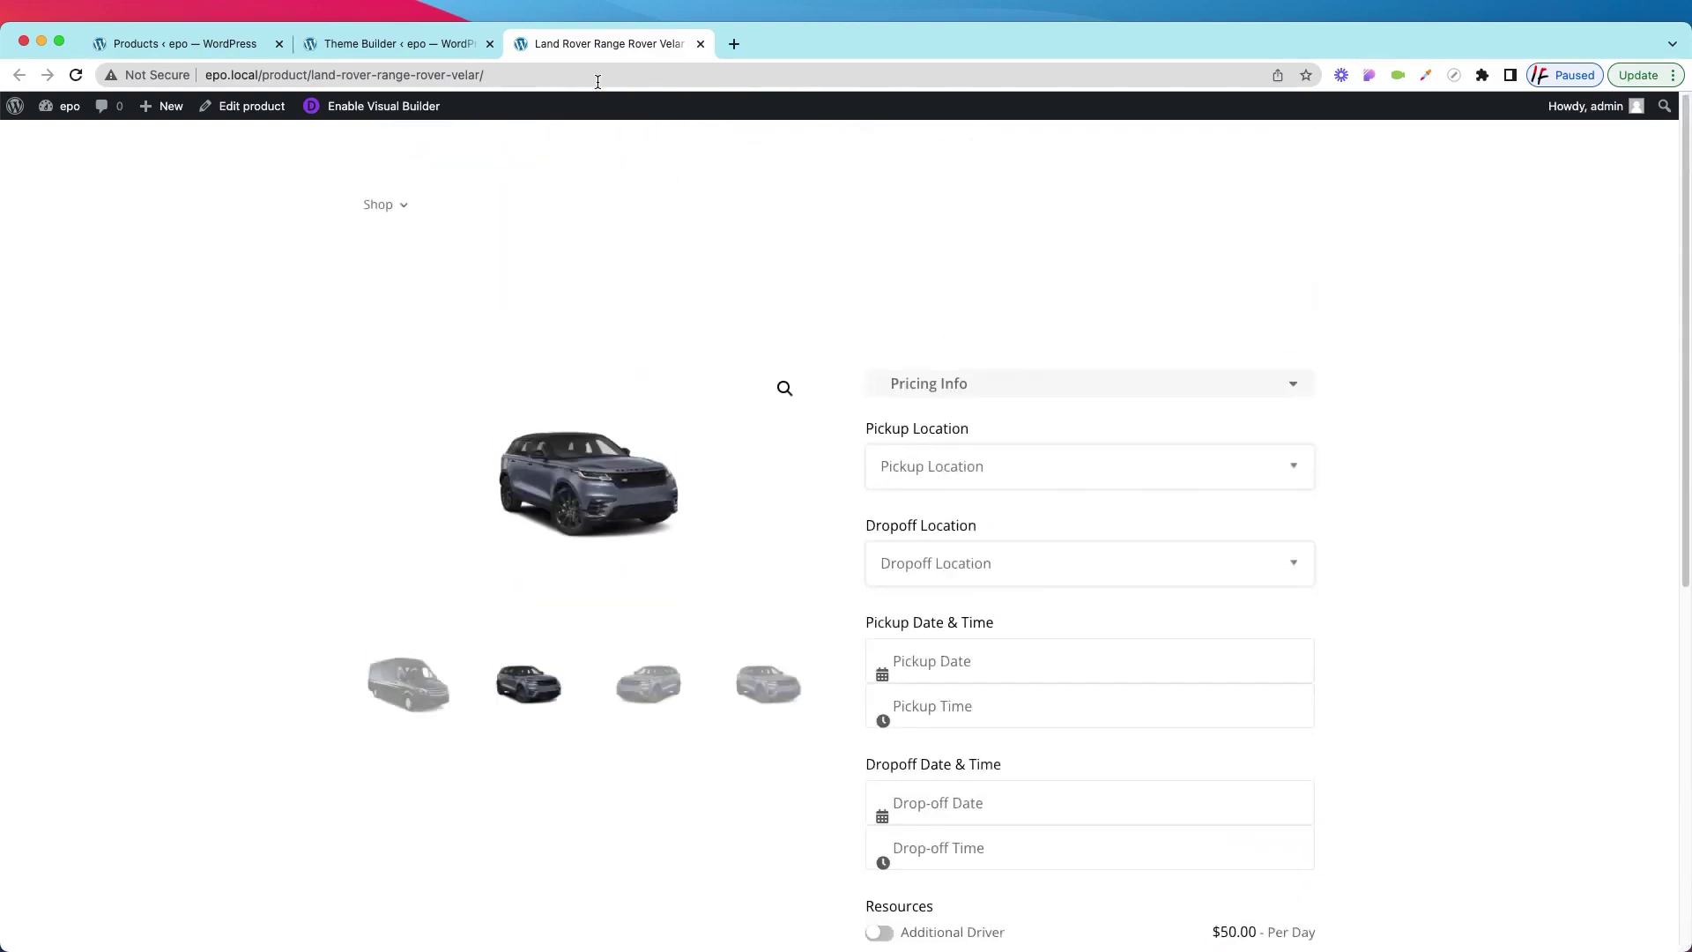
left_click(401, 45)
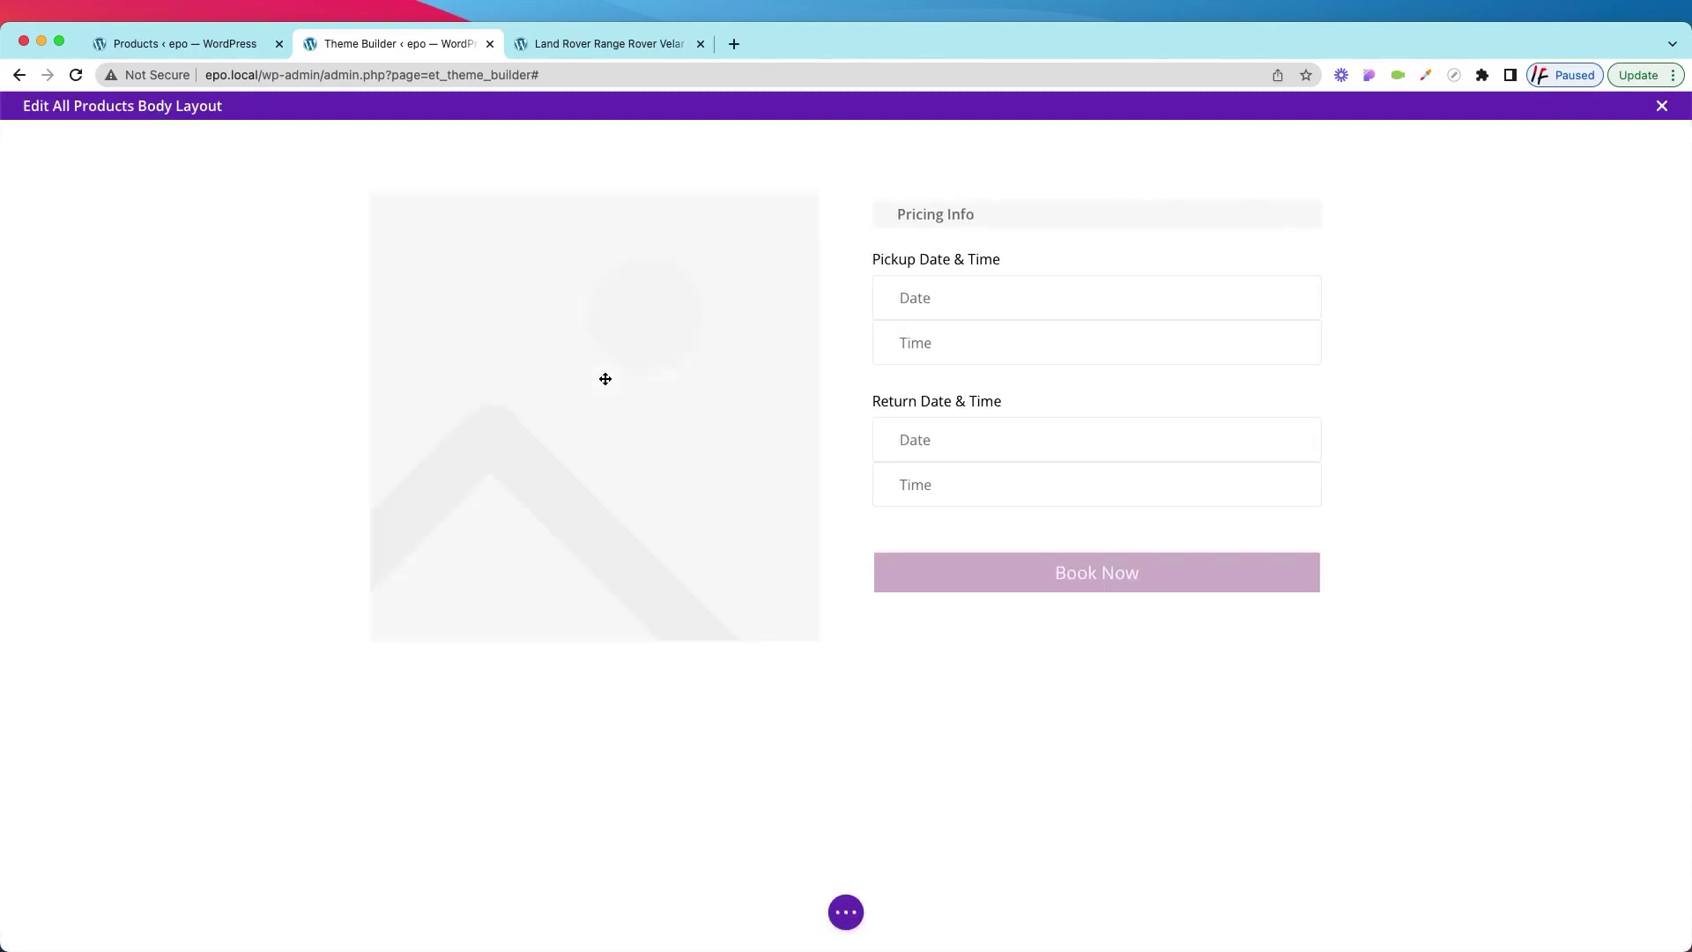
Select the RnB booking form in the All Products body layout and open its settings
left_click(1030, 350)
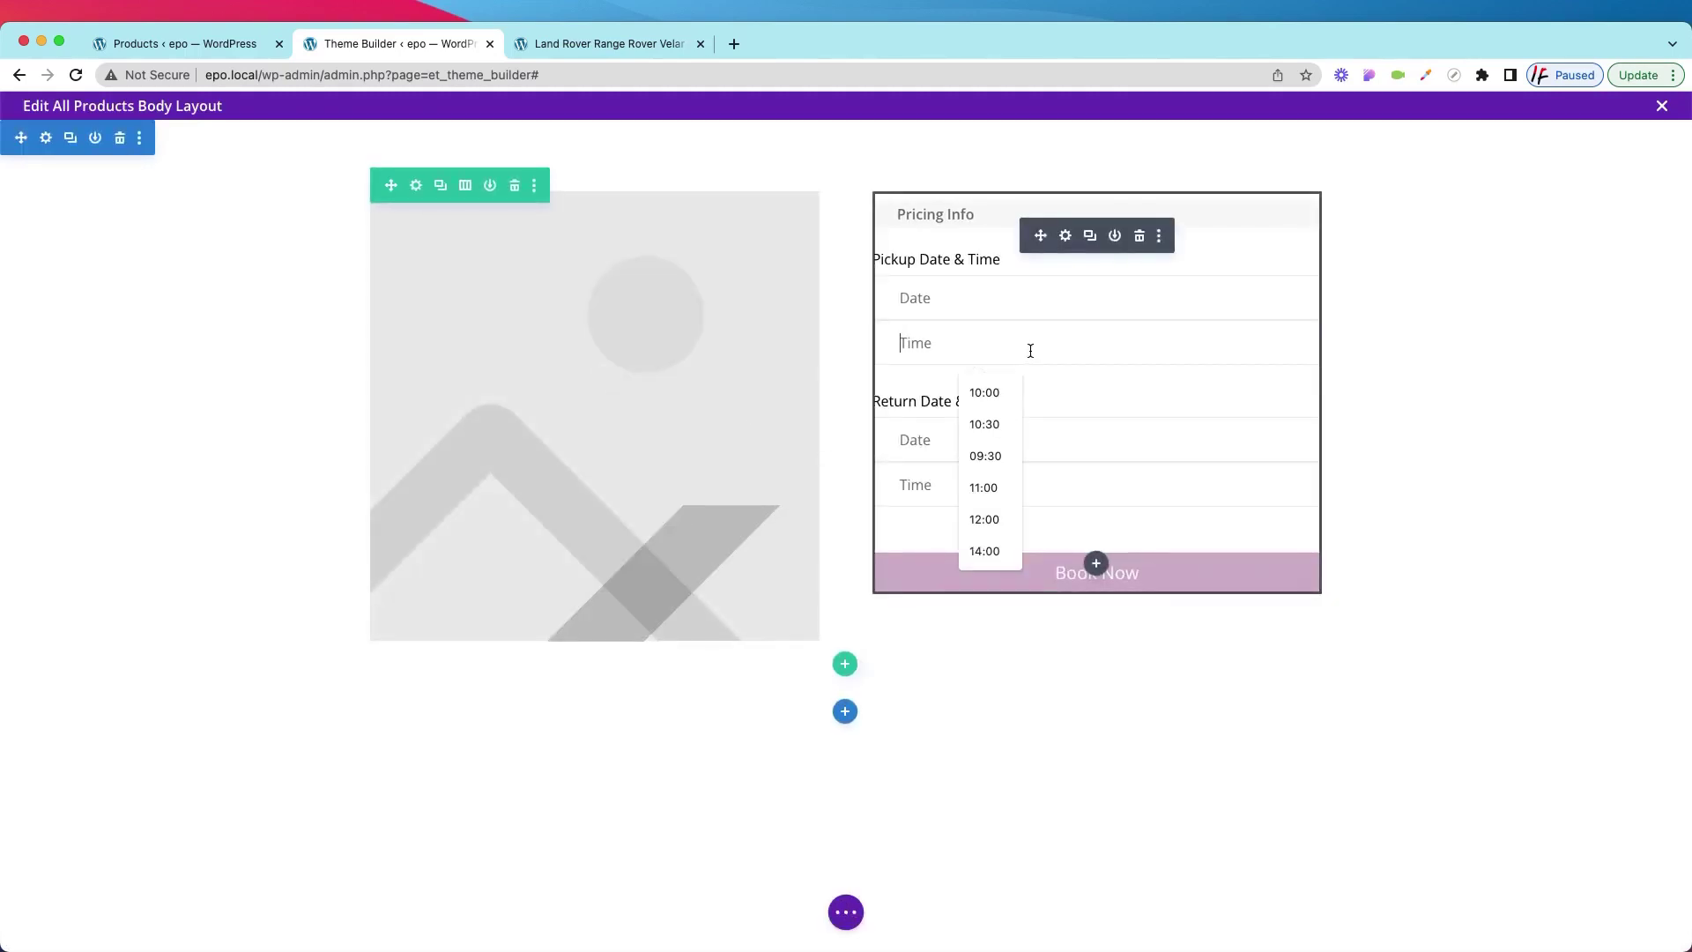
left_click(1072, 239)
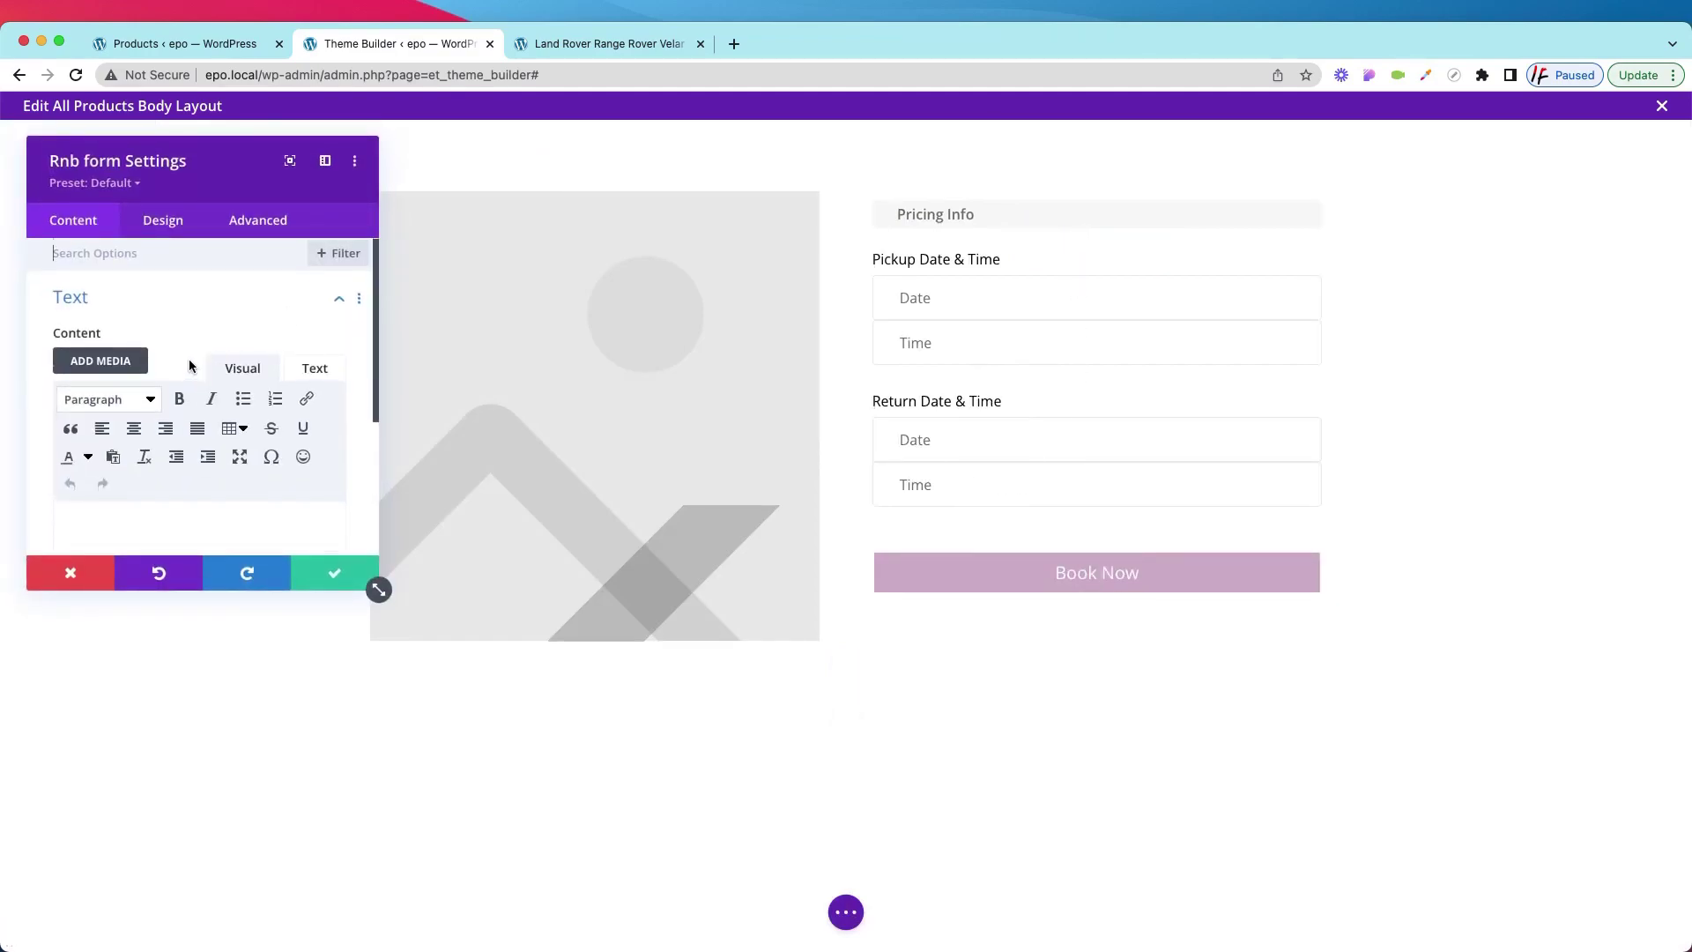
Try orange, then red form backgrounds, then clear the colour so the form has no background
scroll(202, 368, "down", 3)
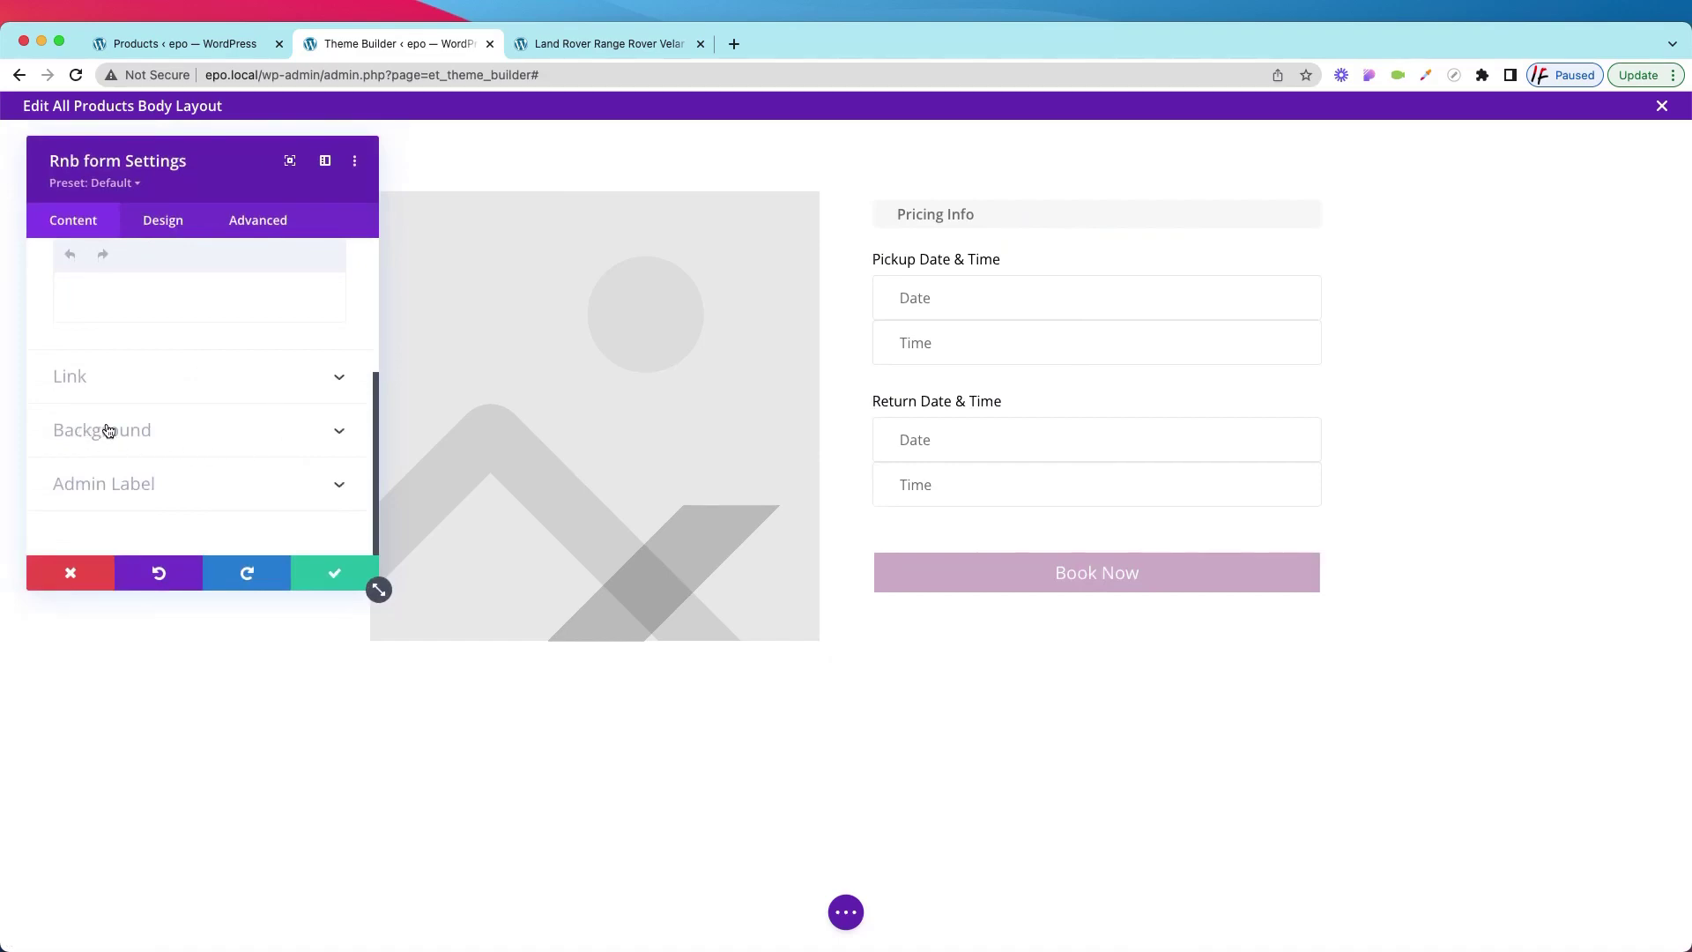
left_click(108, 430)
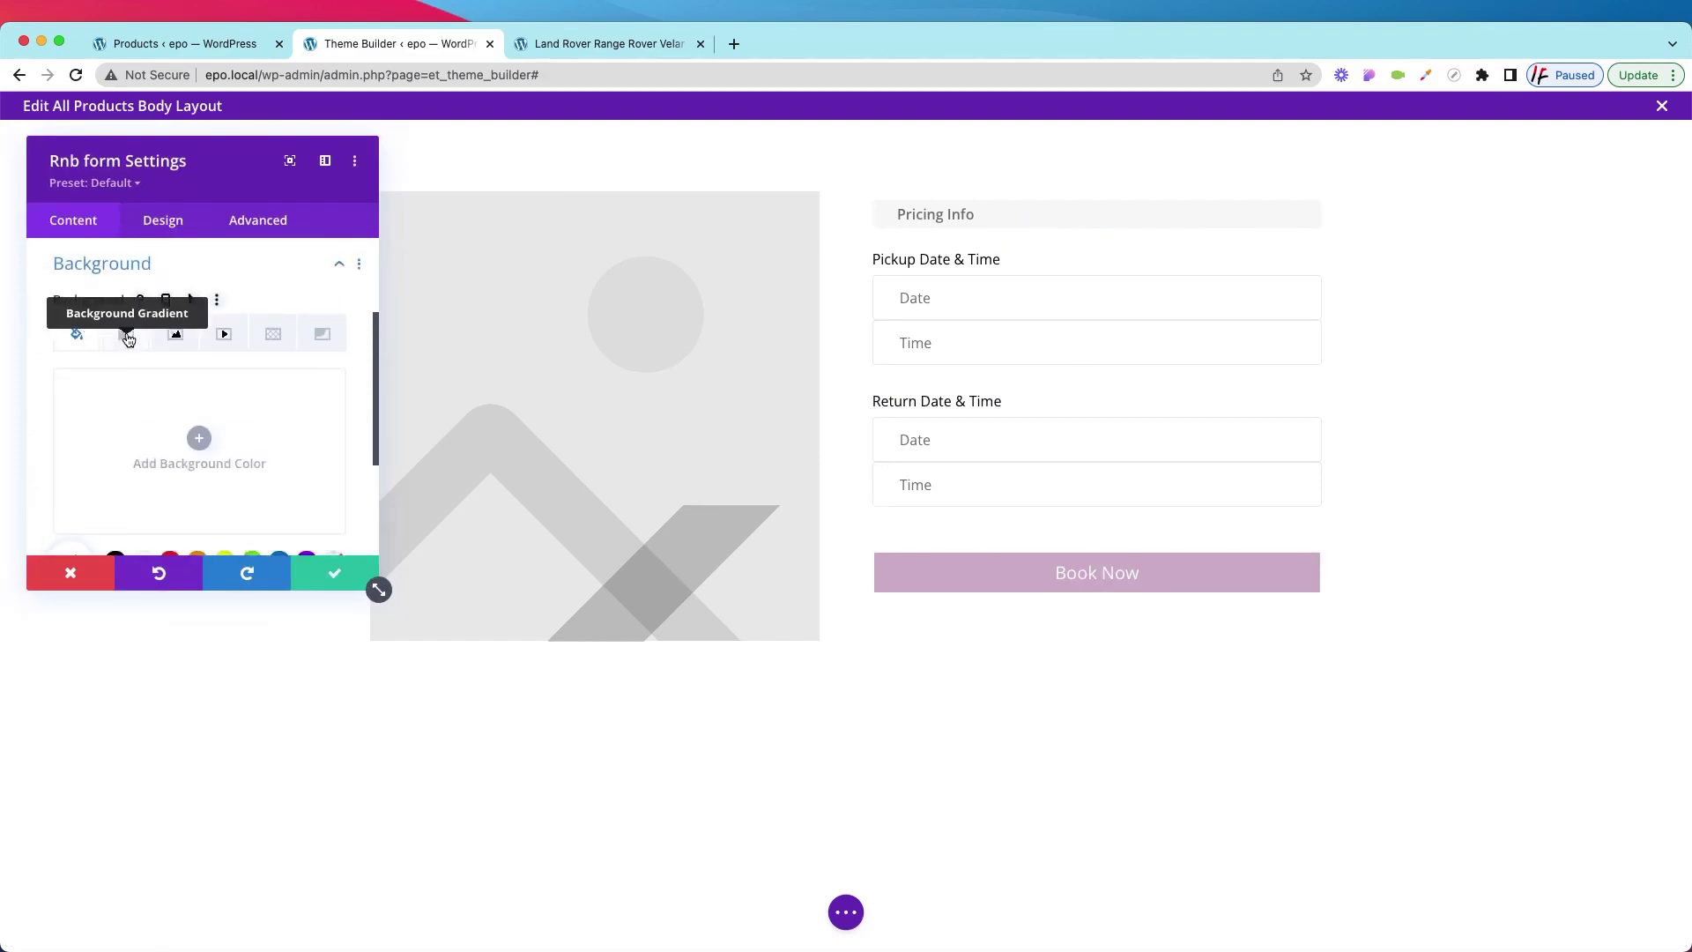
scroll(199, 423, "down", 2)
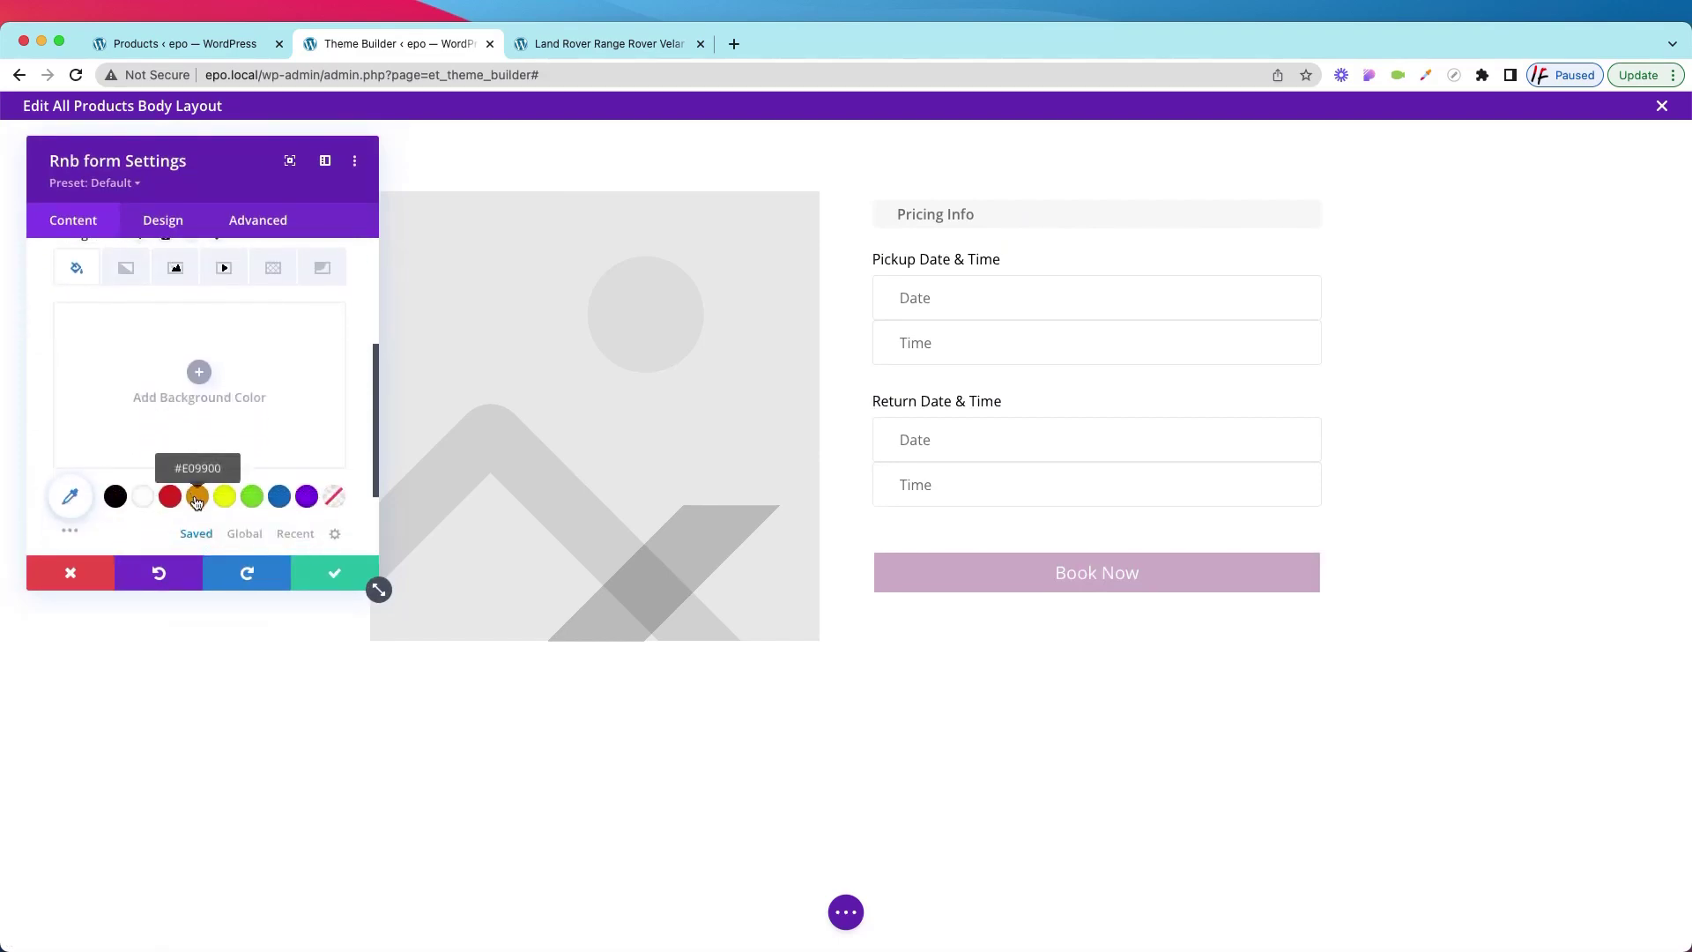
left_click(196, 501)
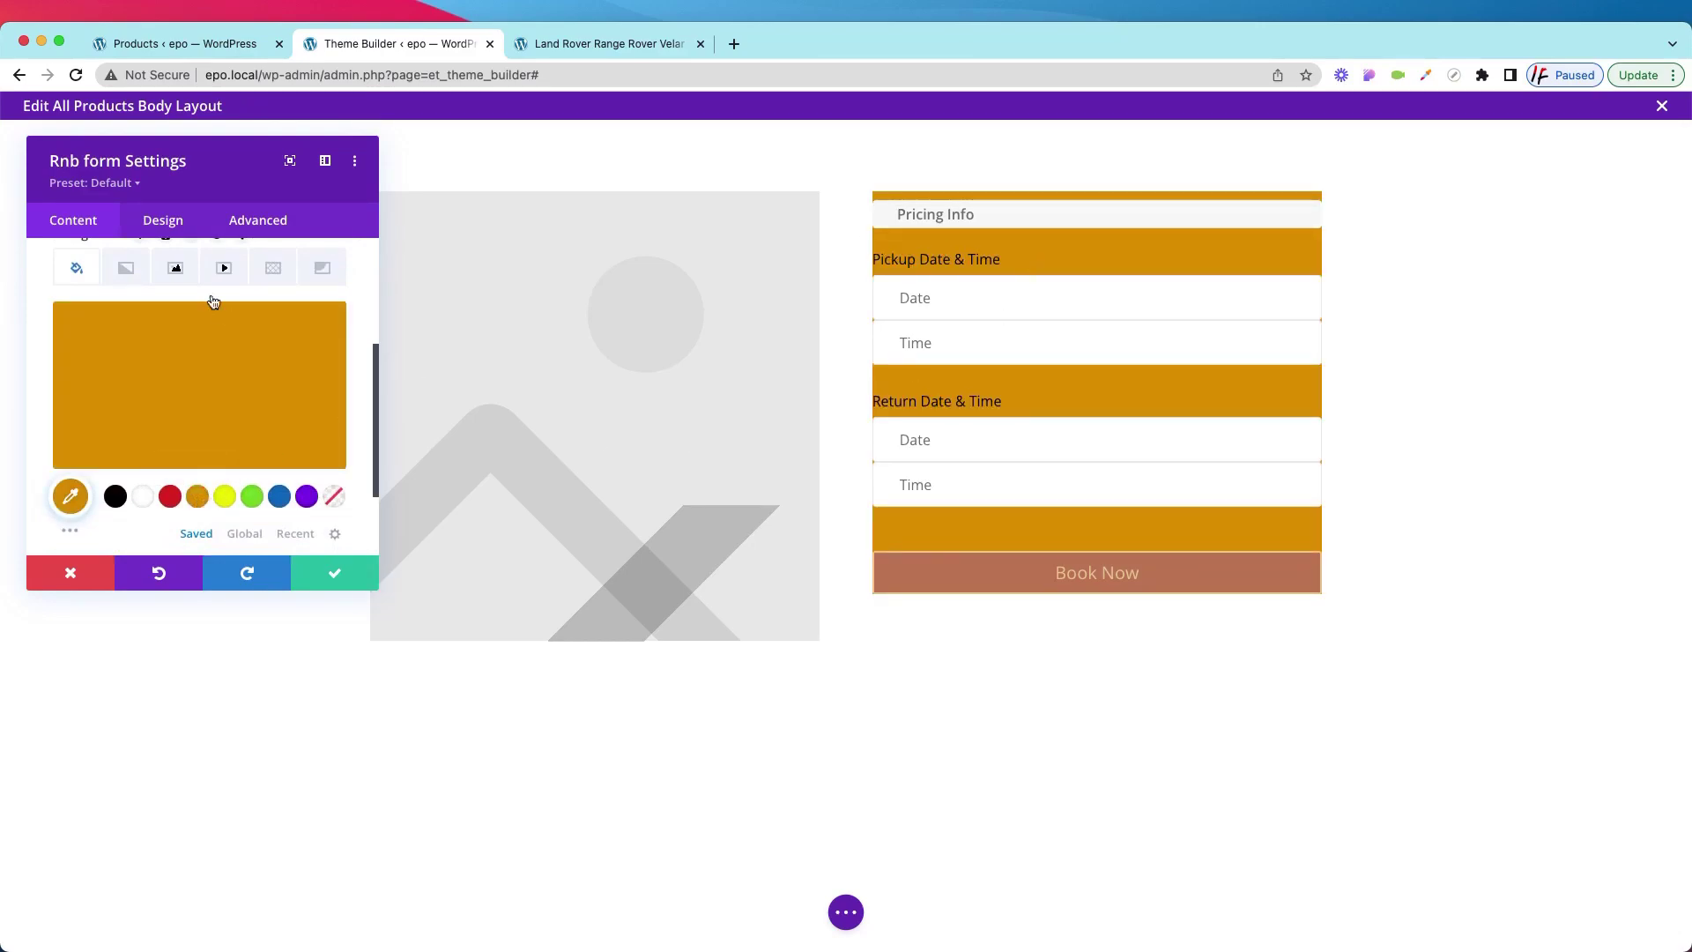
left_click(169, 495)
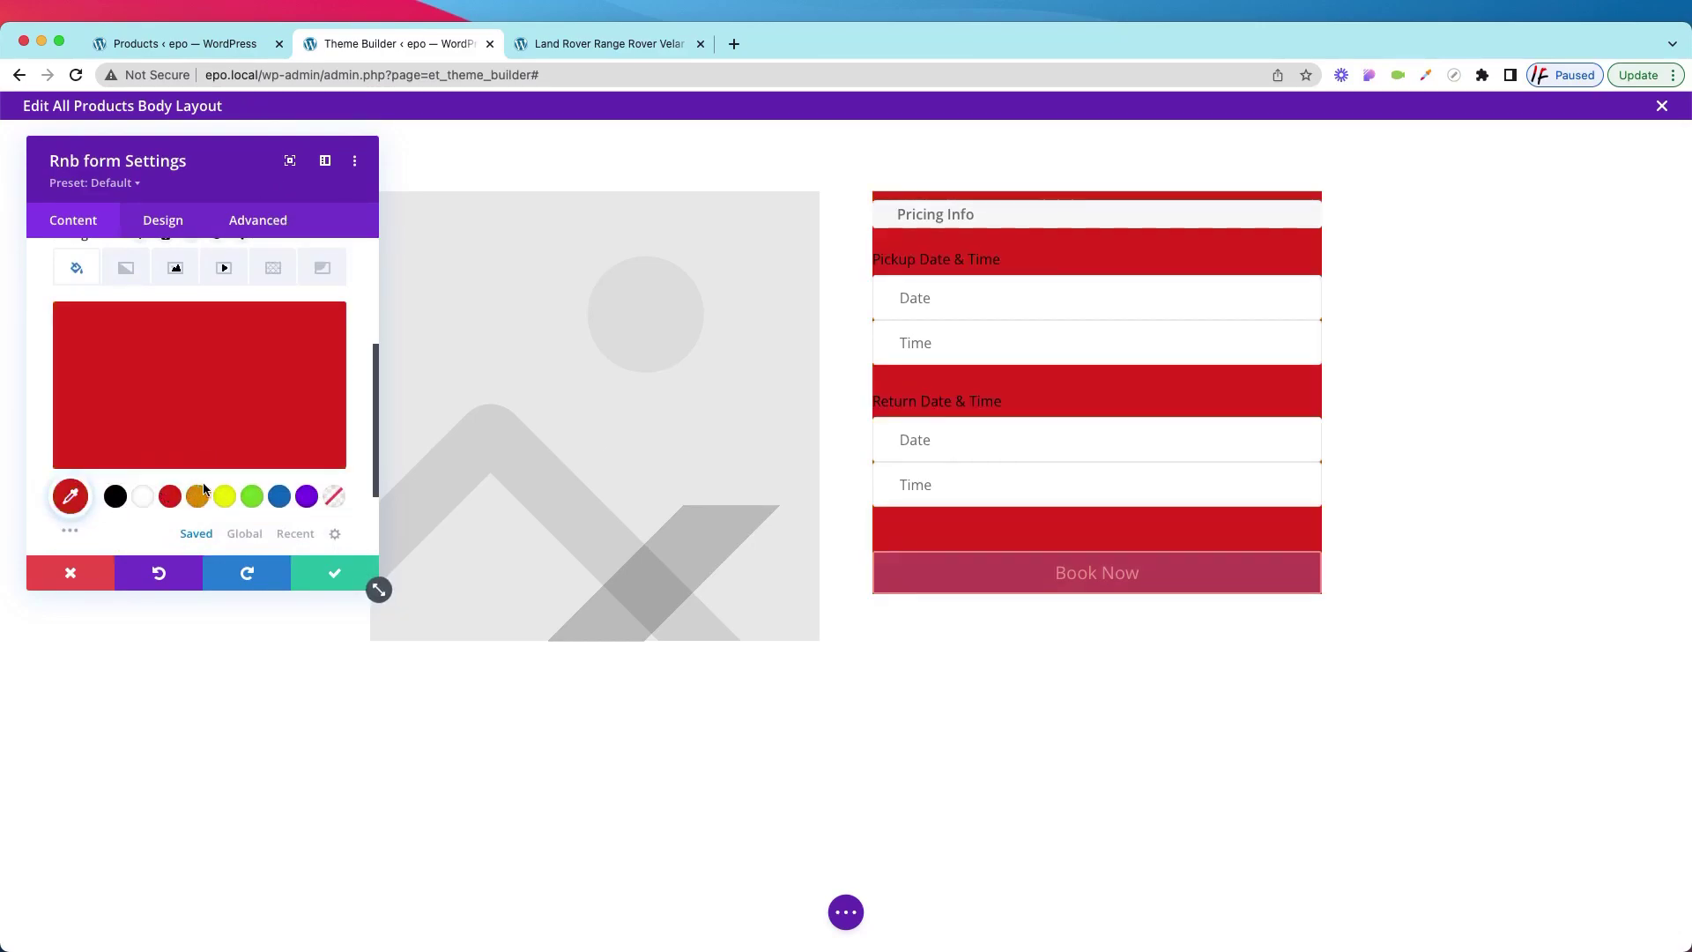
left_click(334, 497)
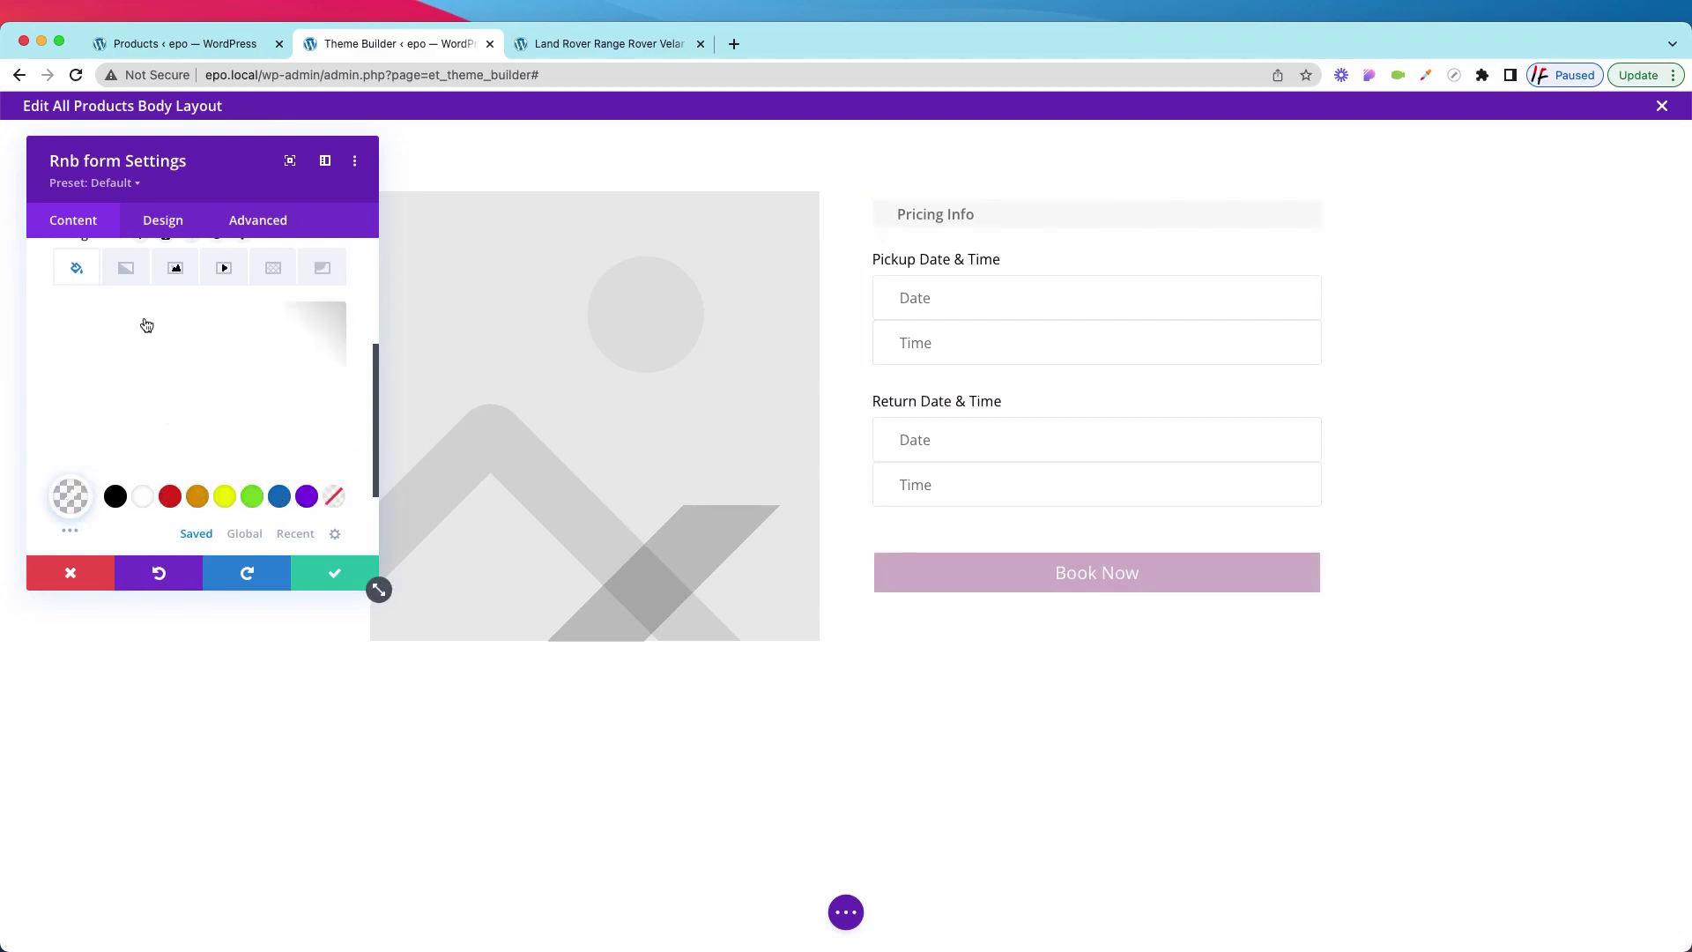
scroll(146, 353, "up", 4)
left_click(163, 219)
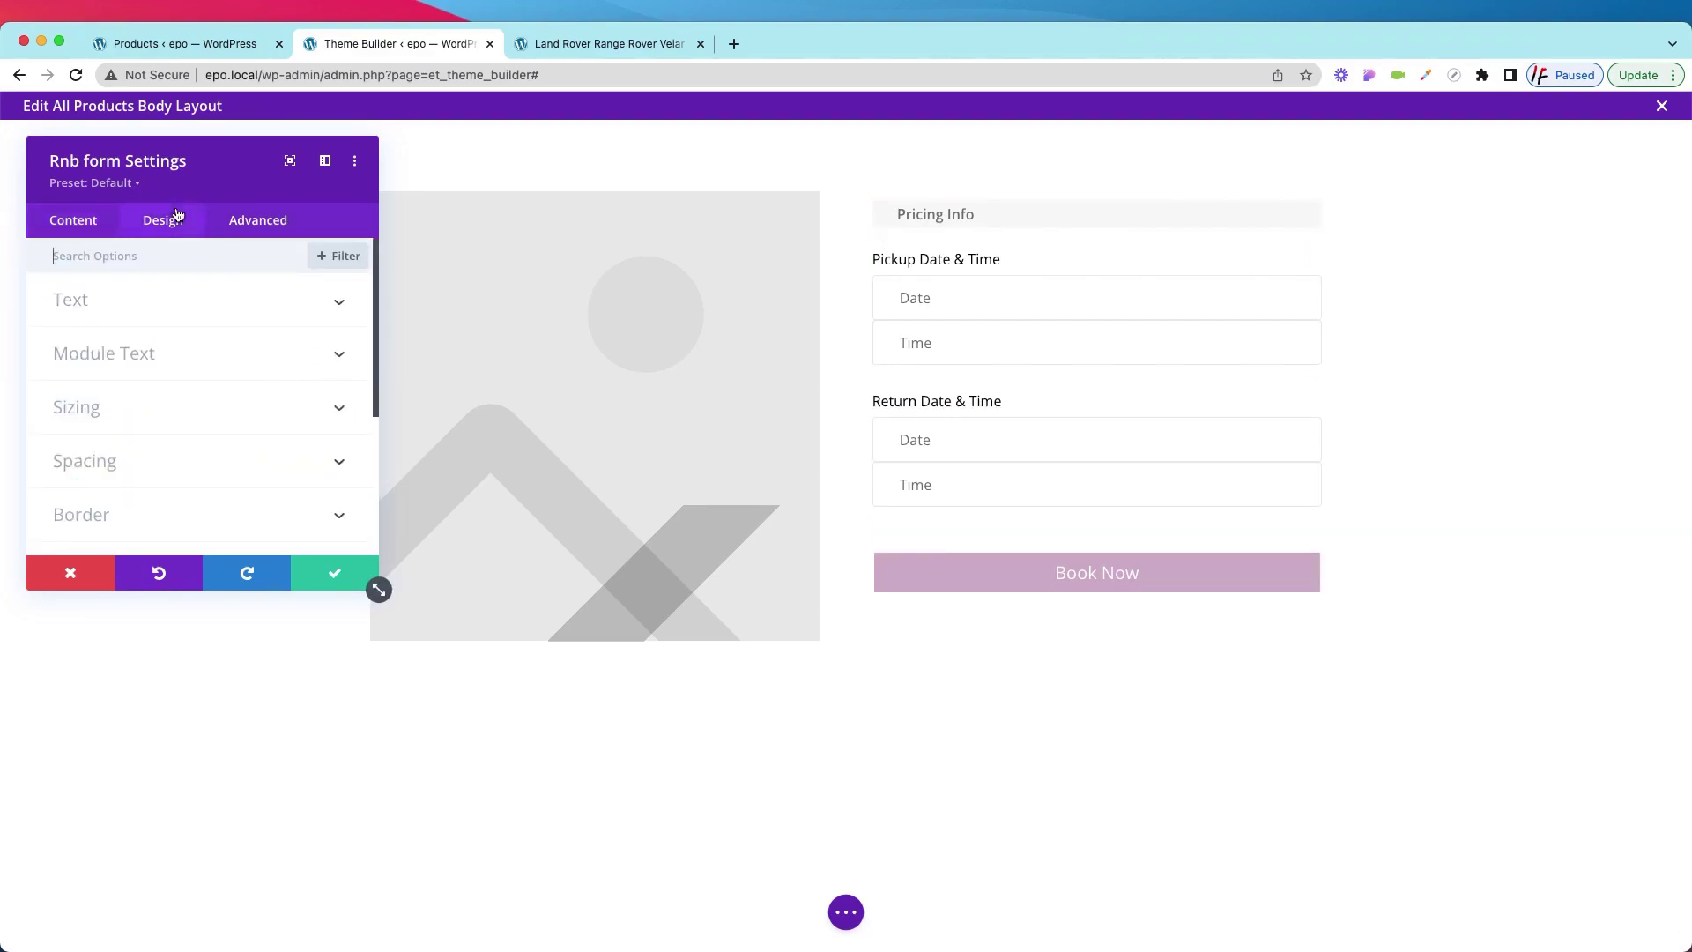
Try centre and right alignment on the date and time labels, then return them to left
left_click(124, 308)
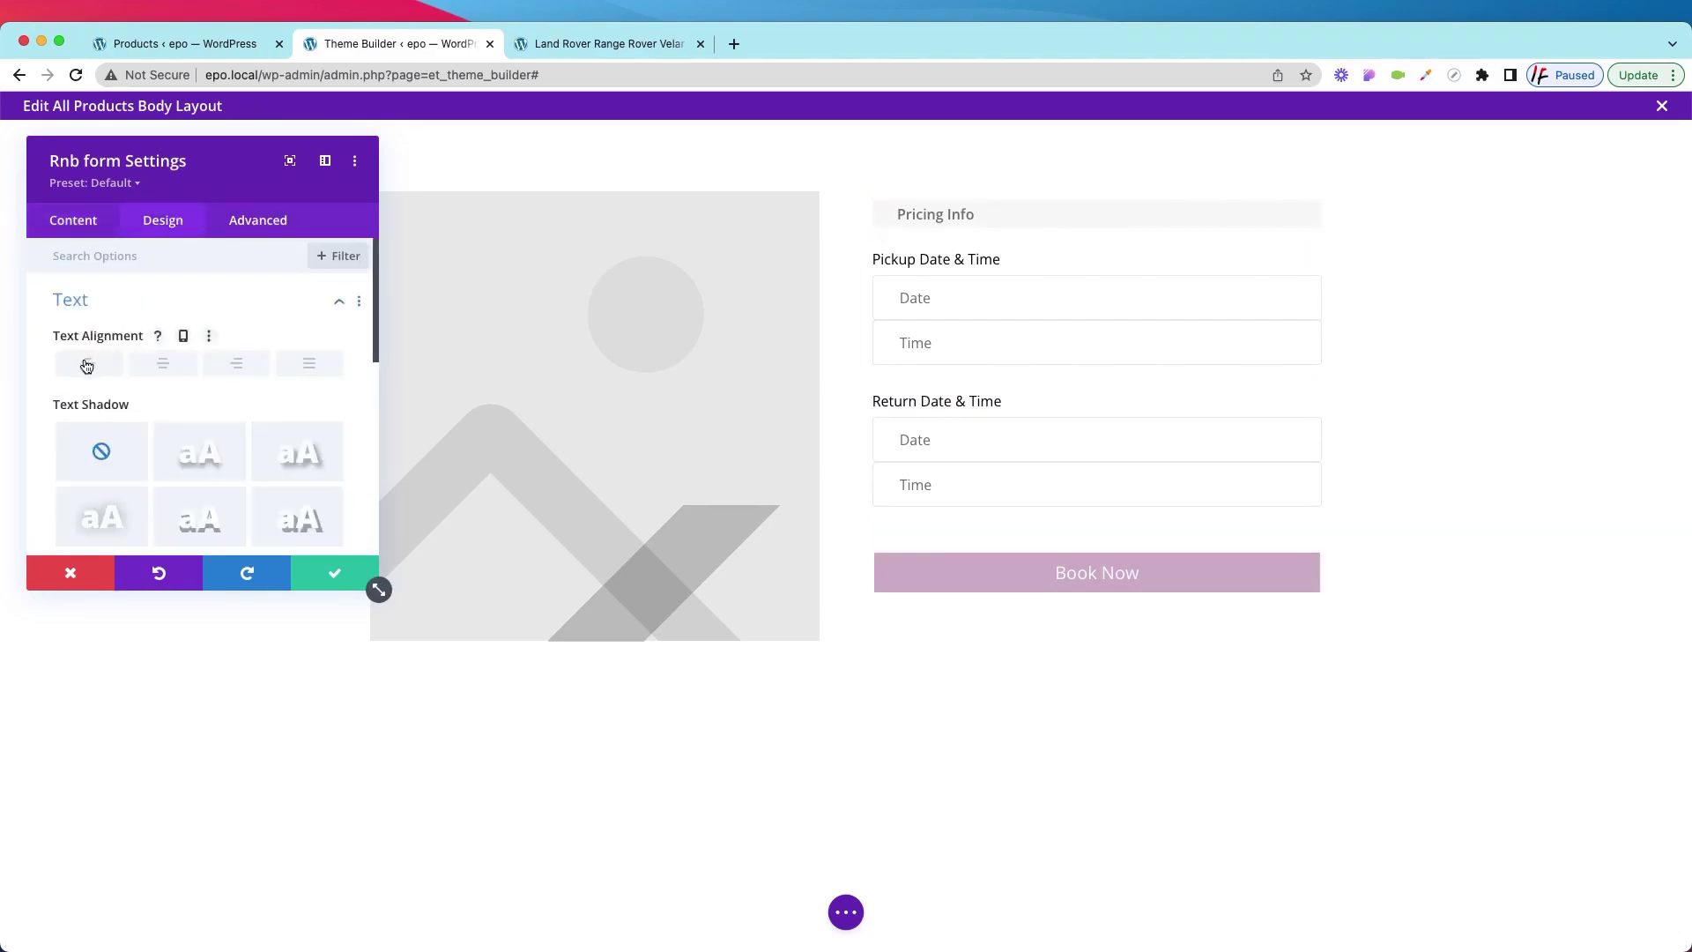
left_click(164, 364)
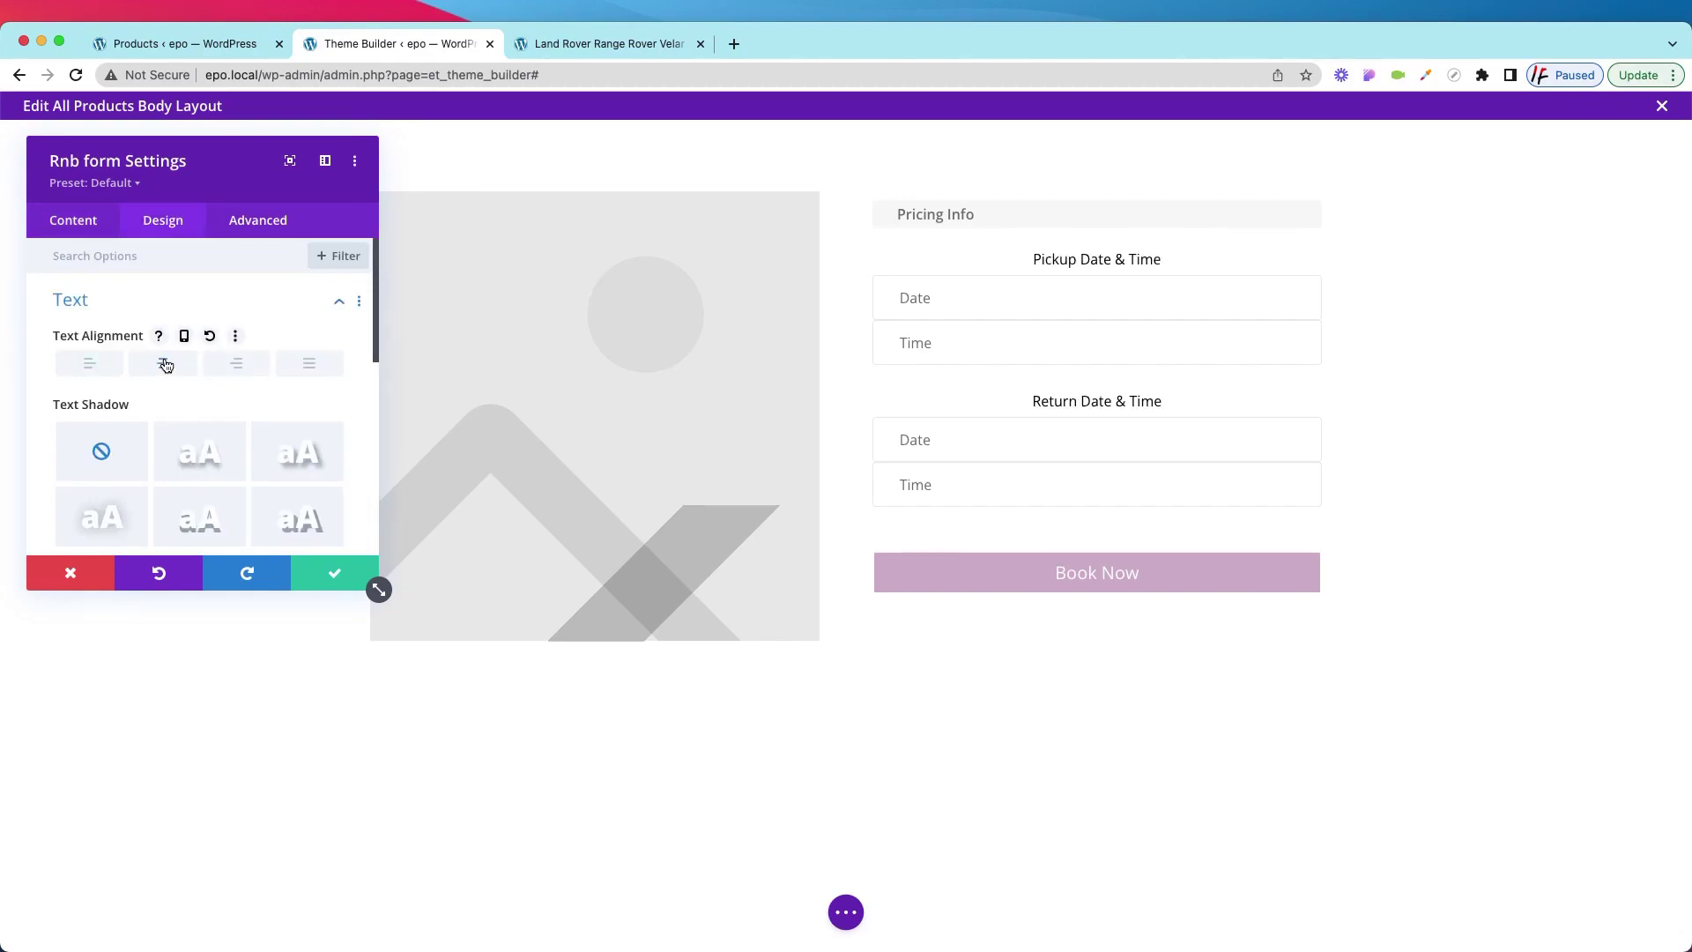
left_click(226, 365)
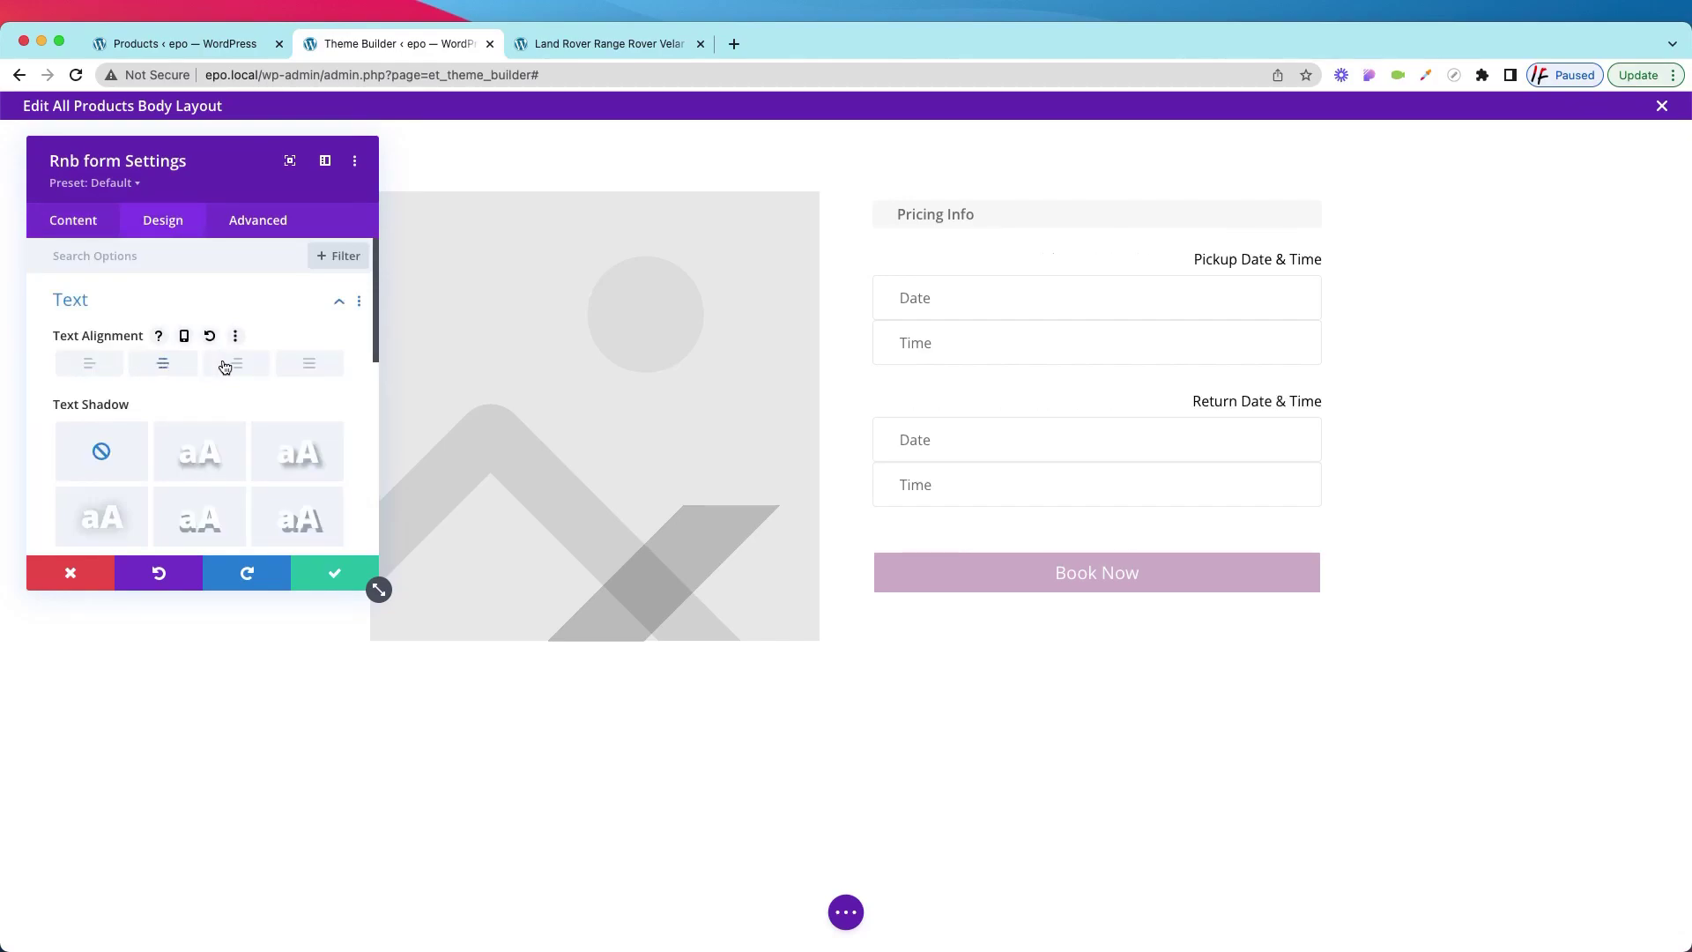
left_click(74, 367)
scroll(124, 365, "down", 10)
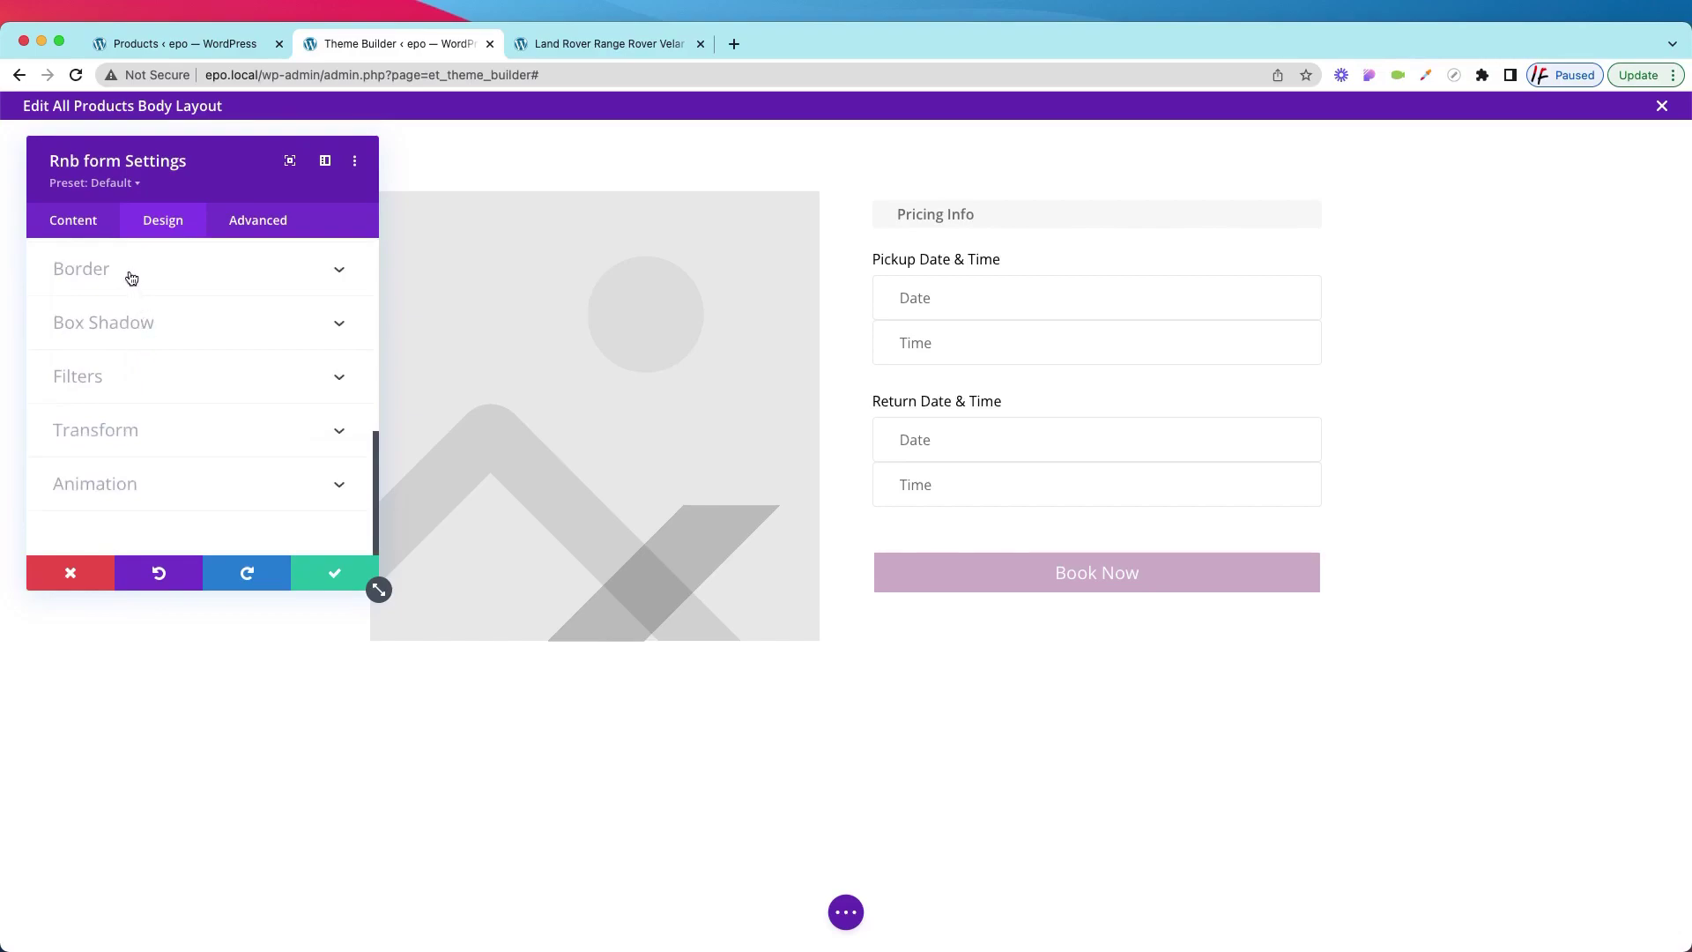
Expand the form's Border options and then its Spacing options
left_click(131, 278)
scroll(206, 394, "down", 2)
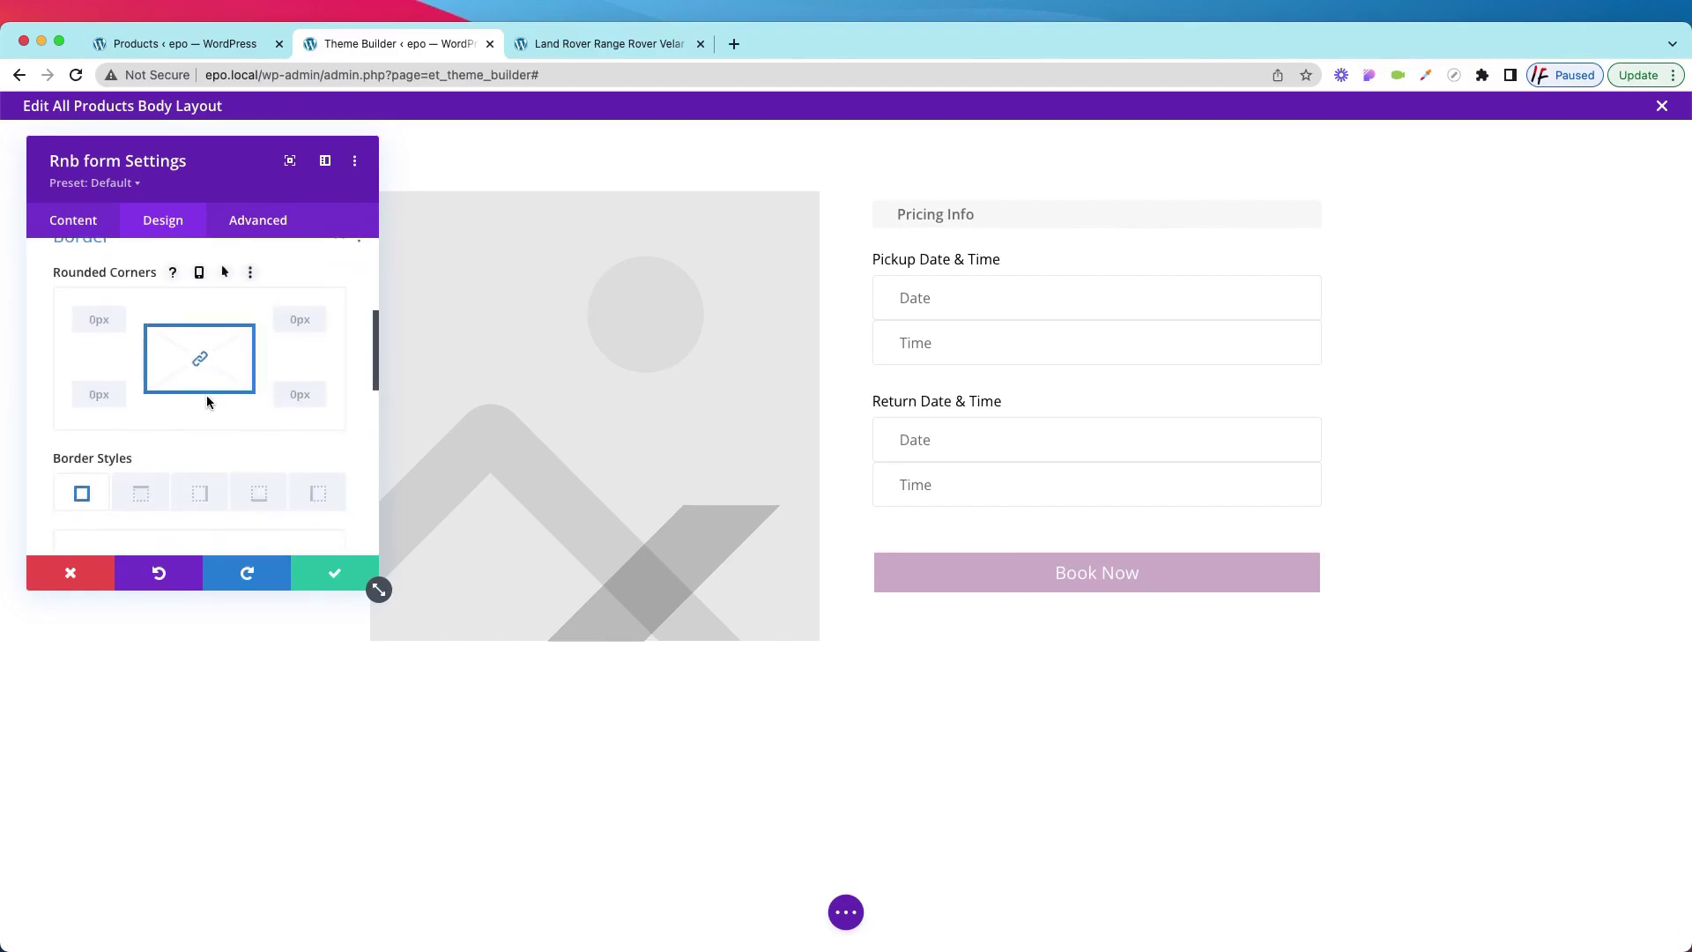
scroll(208, 394, "up", 6)
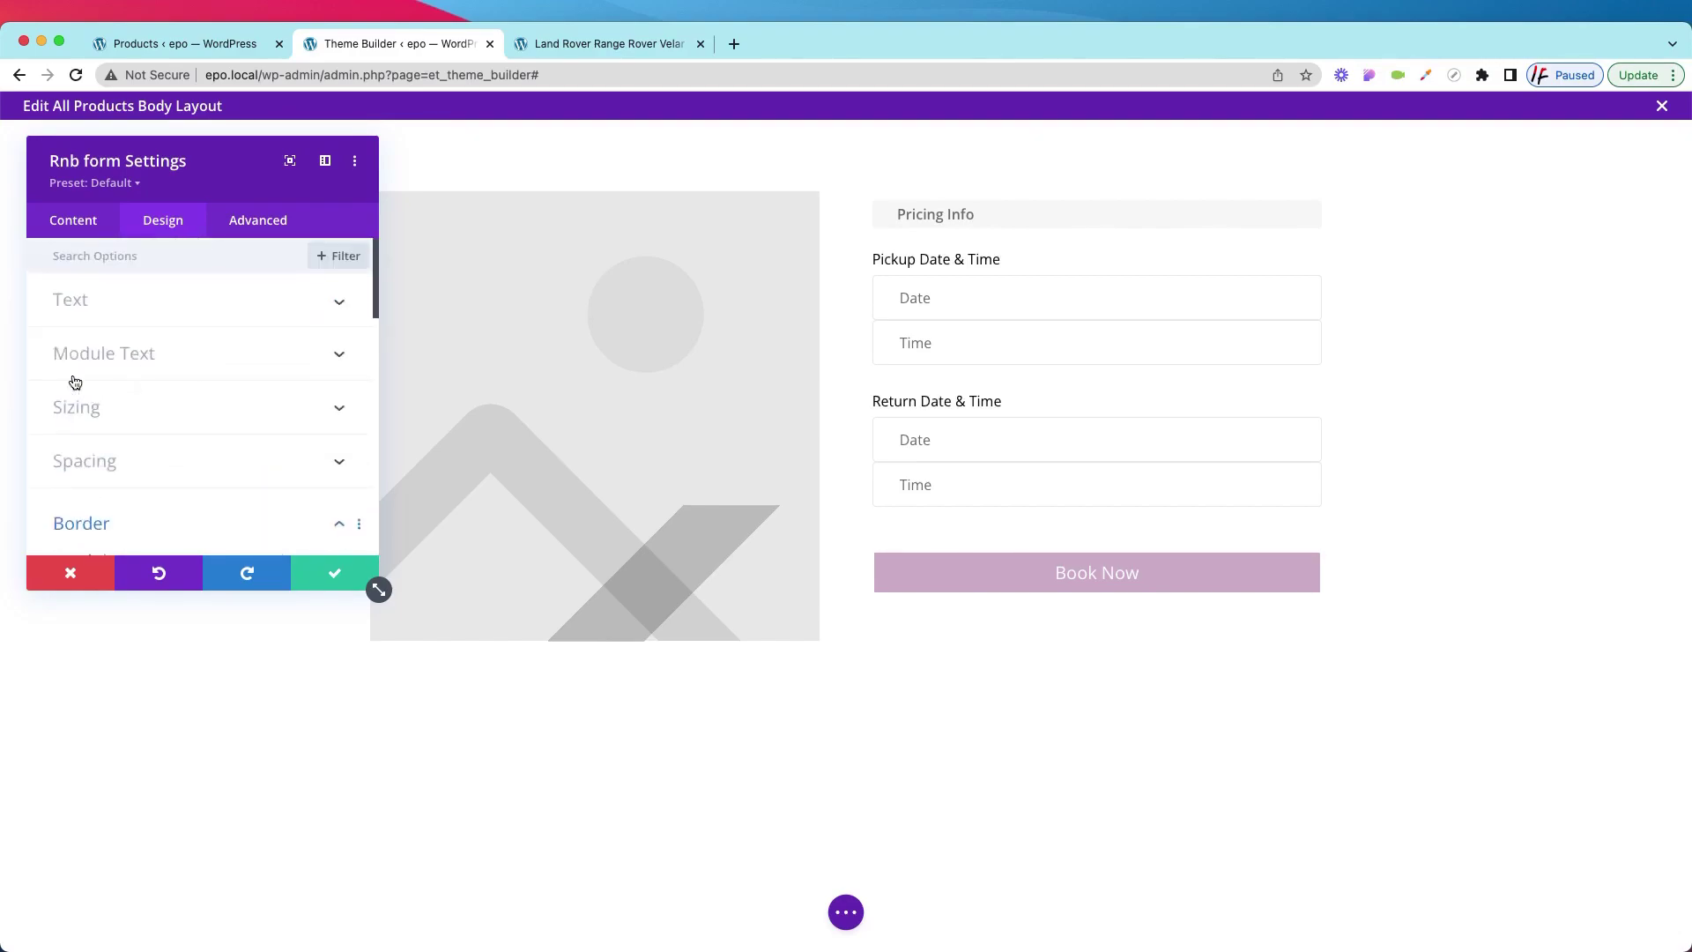
scroll(180, 377, "down", 3)
left_click(137, 355)
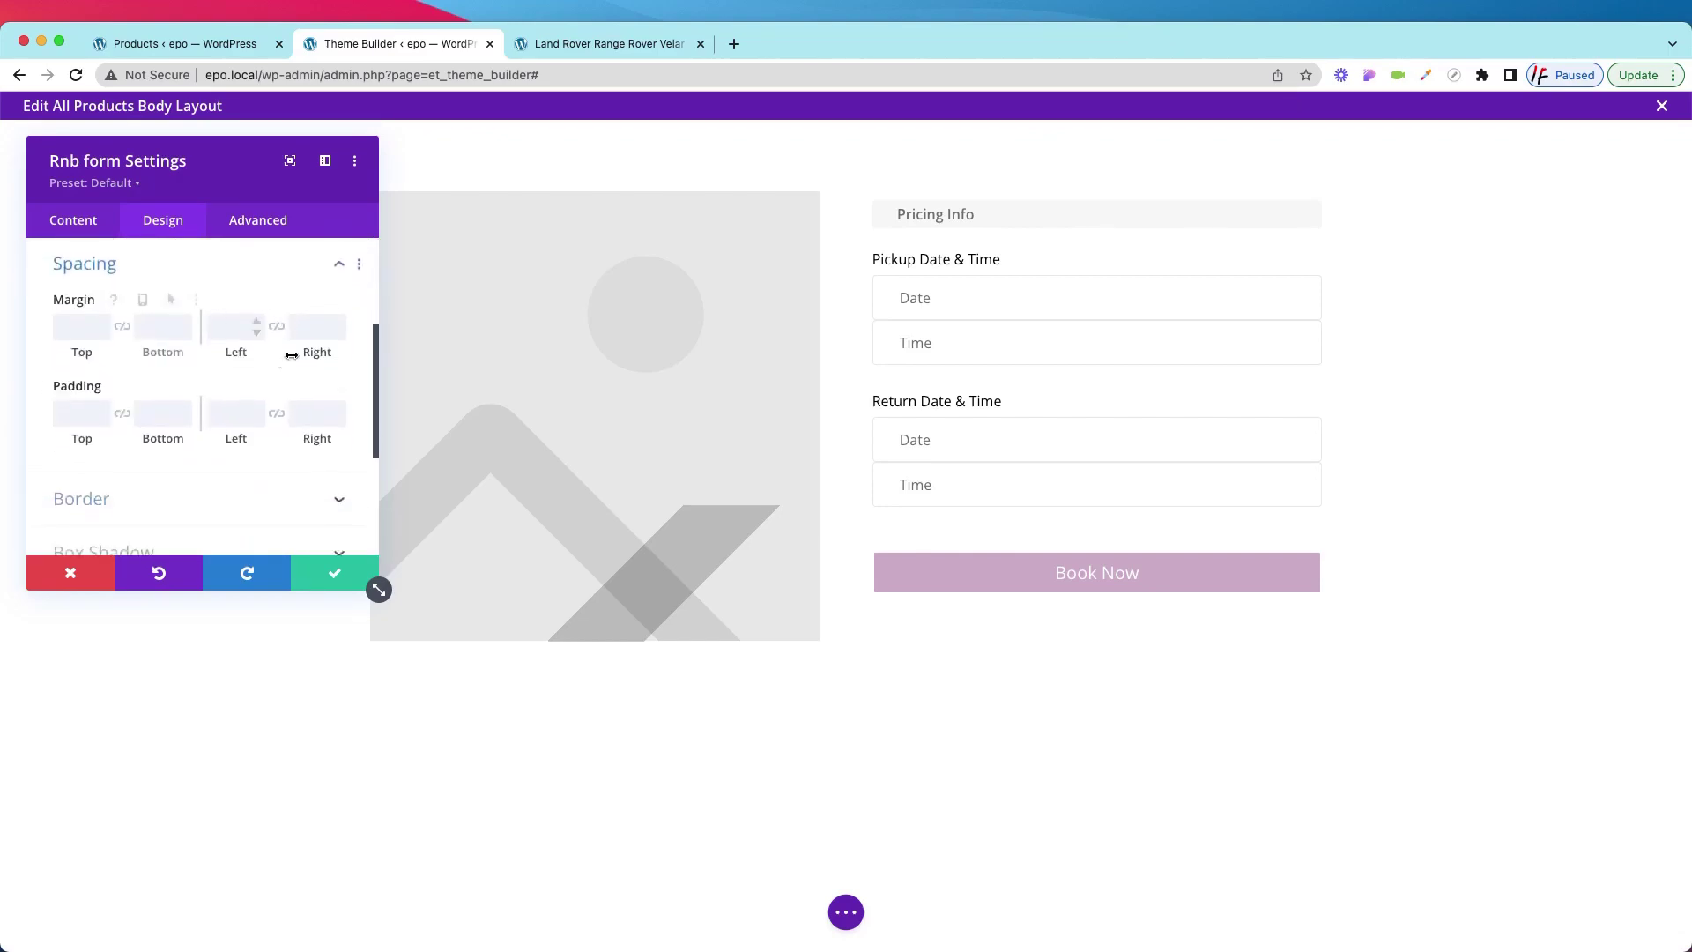
Set the booking form's top padding to 20px and add a framing box shadow
left_click(82, 410)
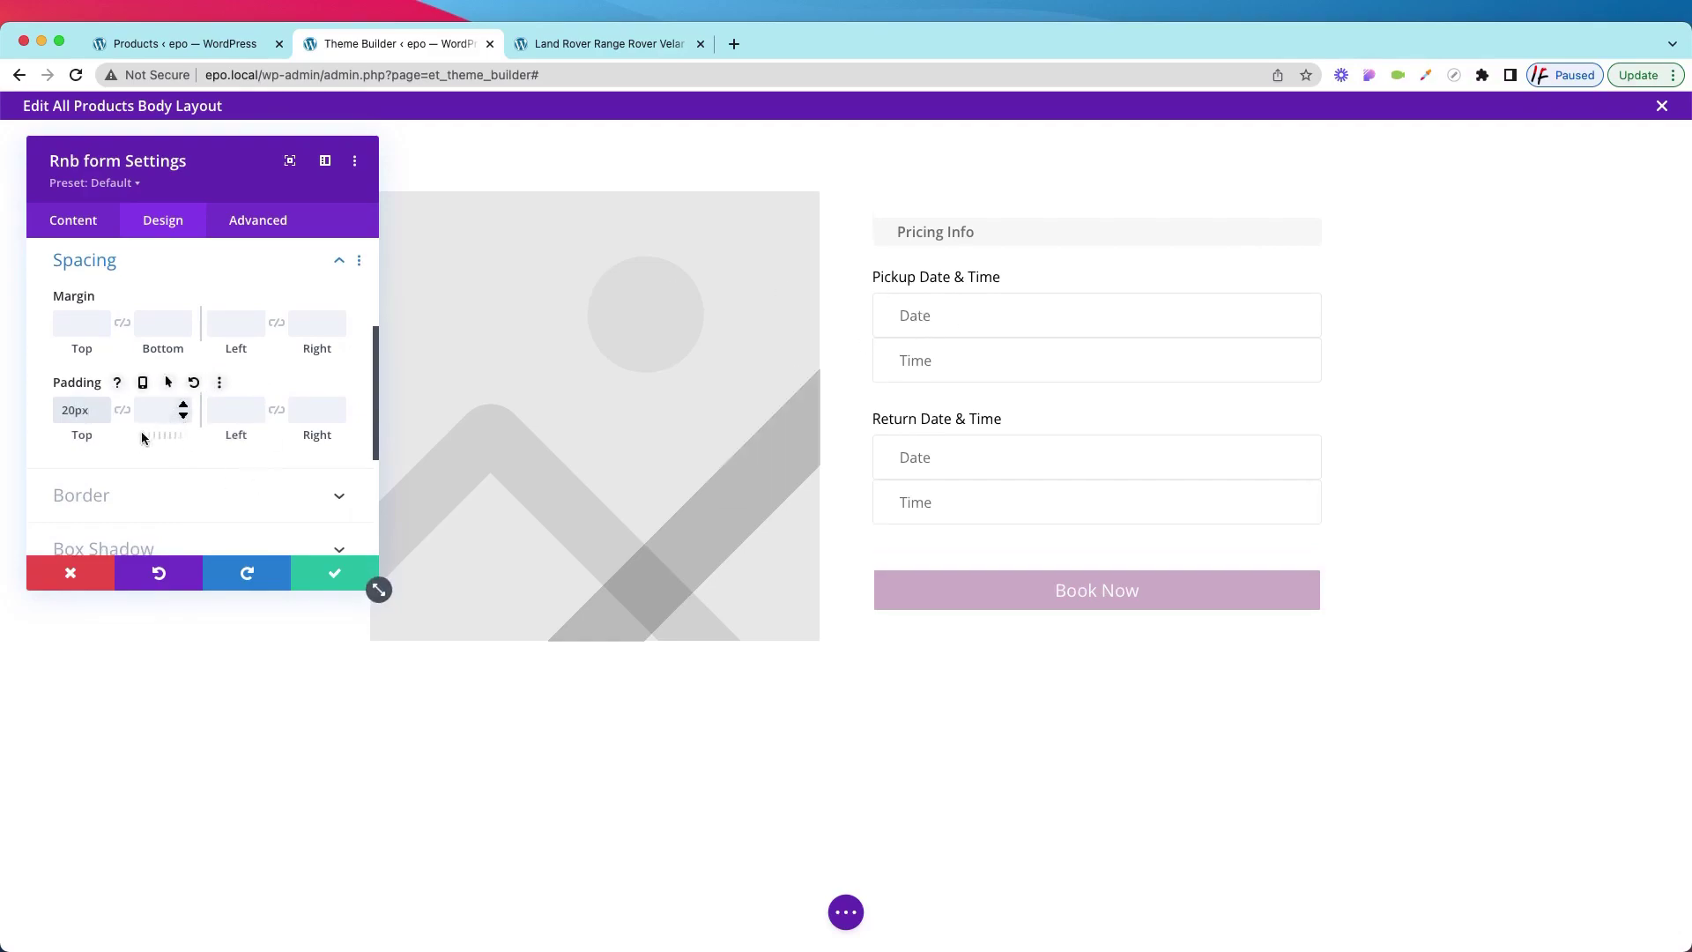
scroll(172, 492, "down", 2)
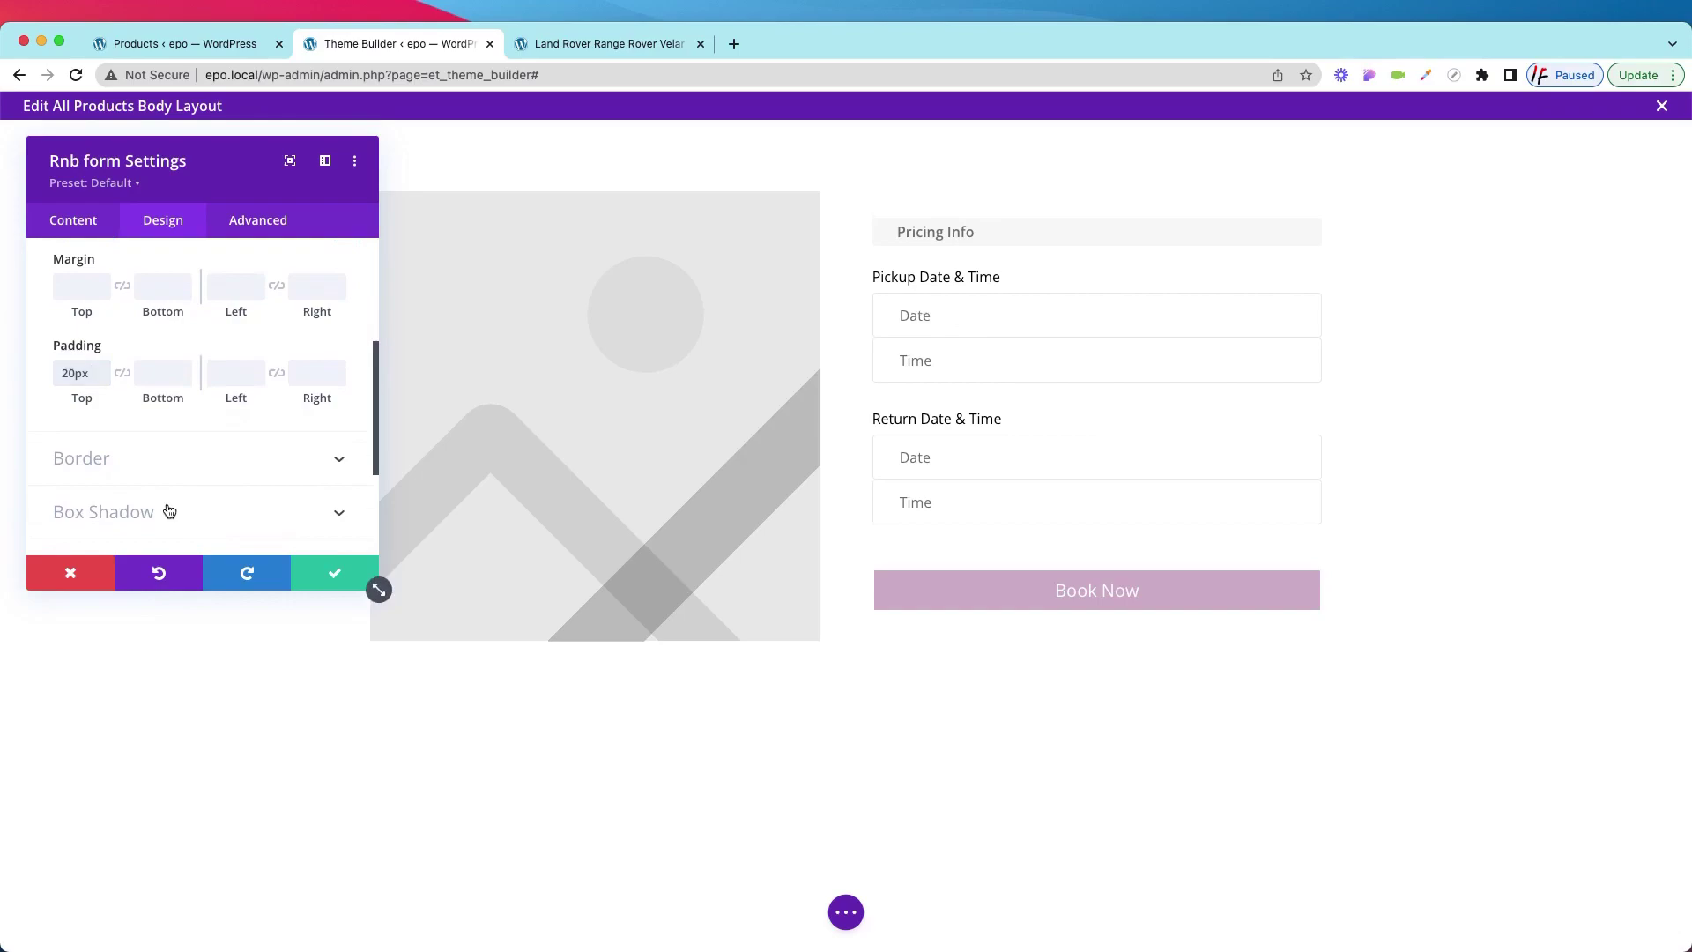
left_click(169, 499)
left_click(162, 412)
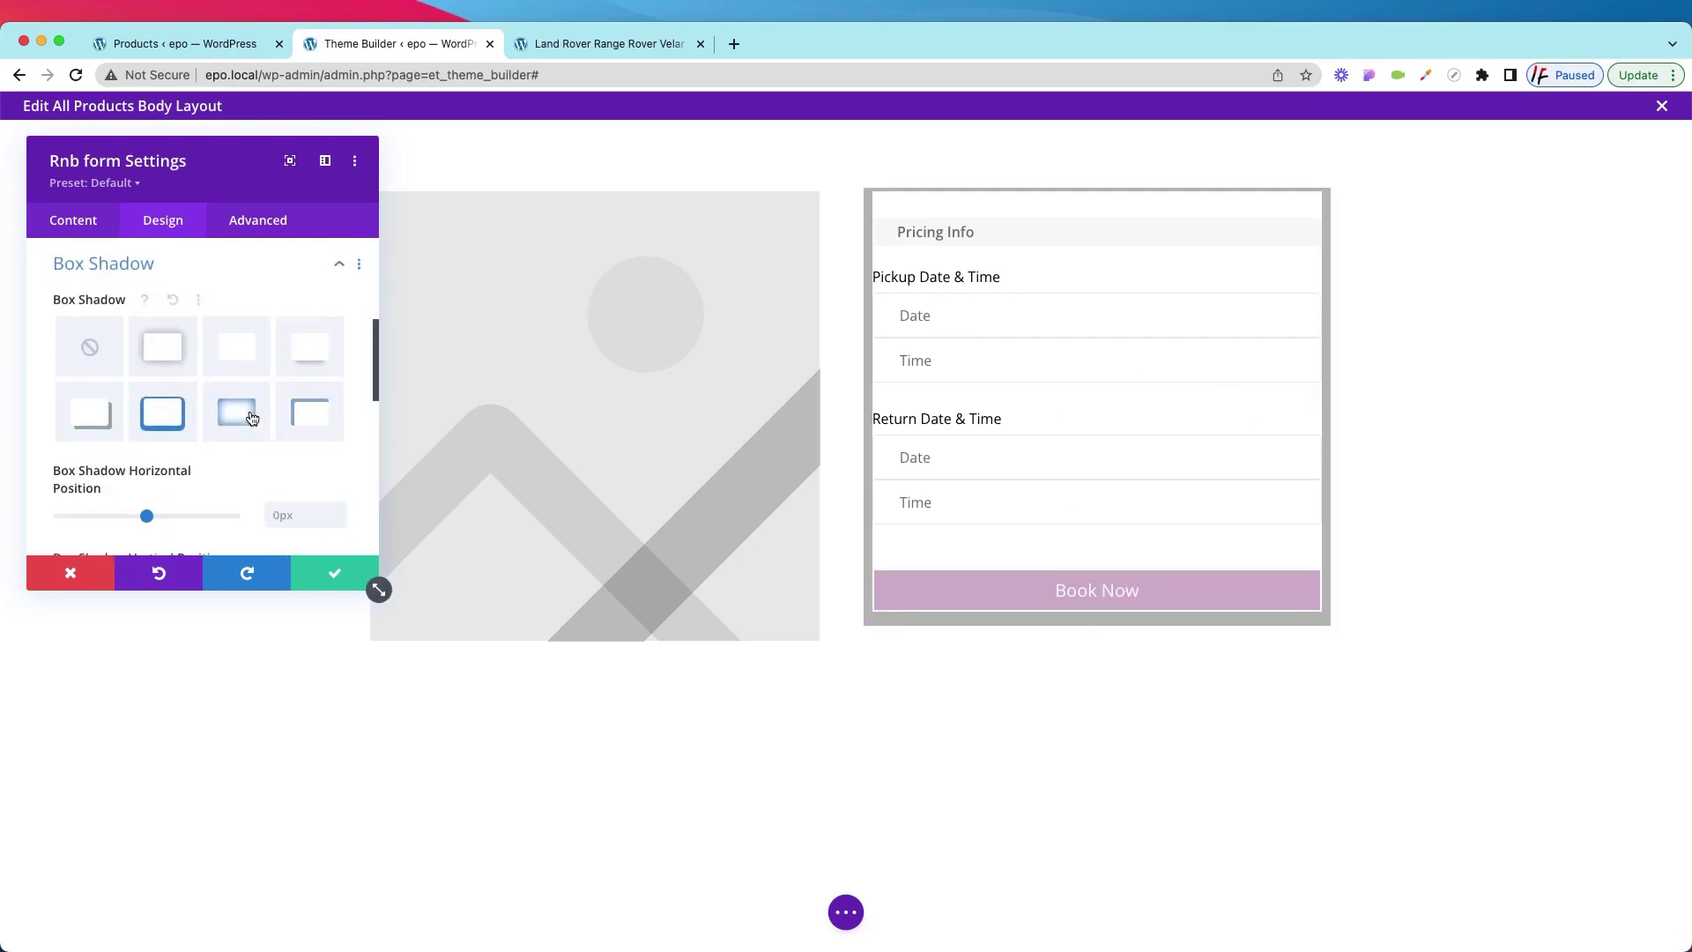
Use the soft inner-glow shadow preset with a -55px horizontal offset, and save the form settings
left_click(251, 417)
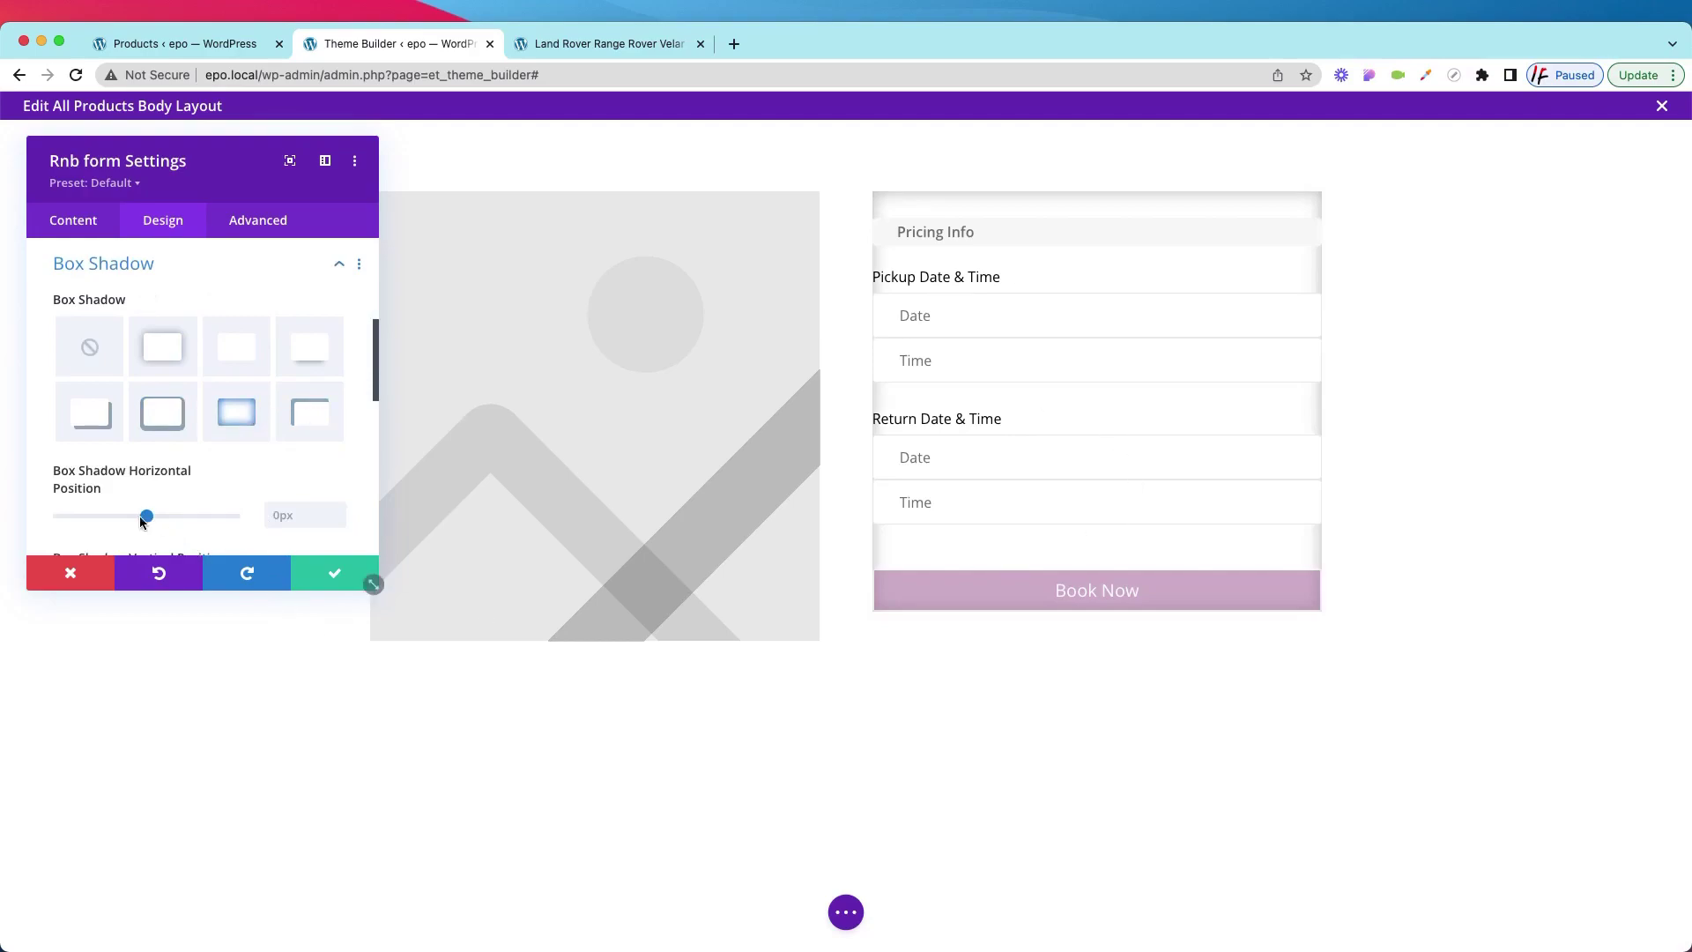
left_click_drag(141, 521, 87, 520)
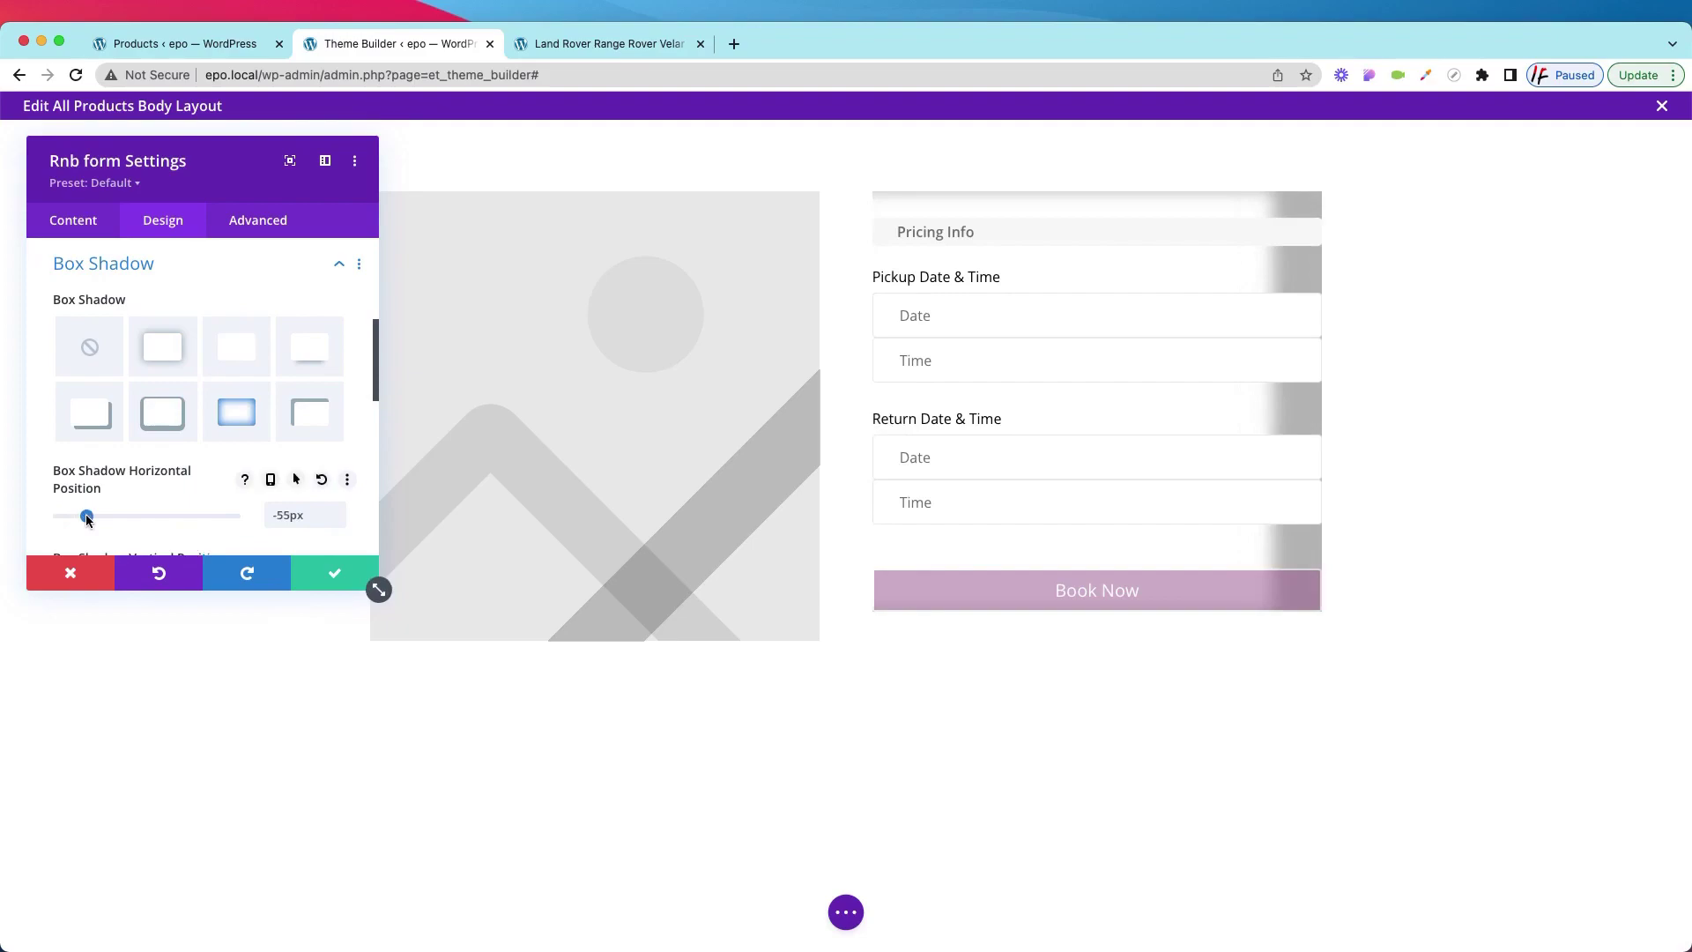
left_click(315, 581)
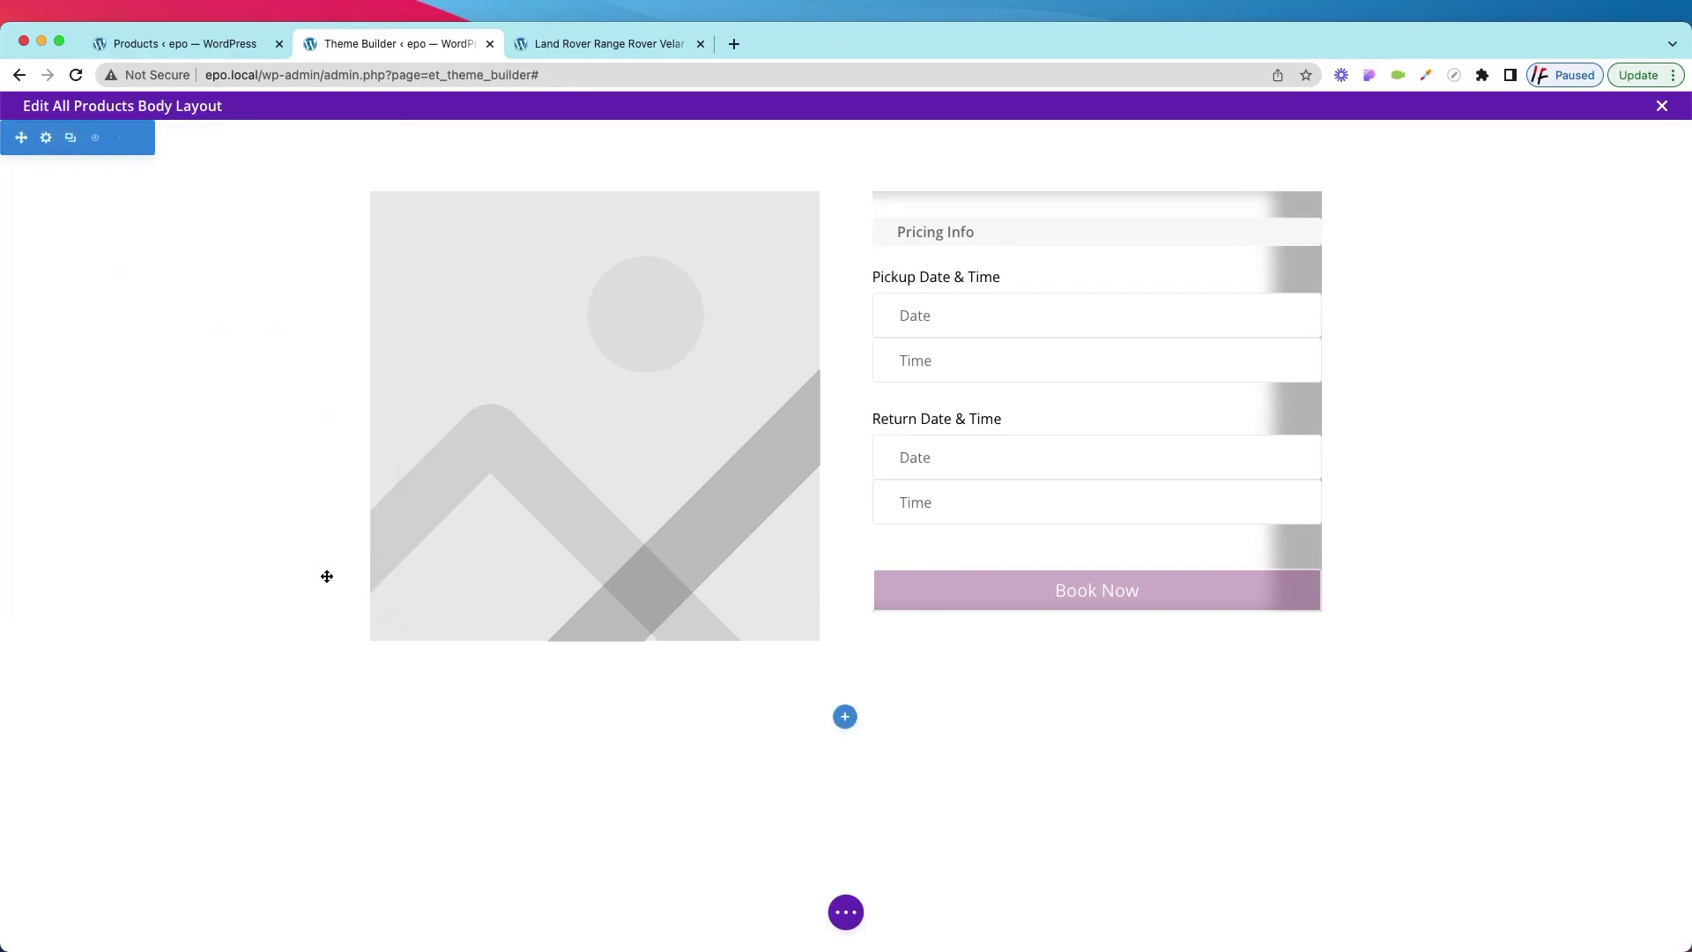